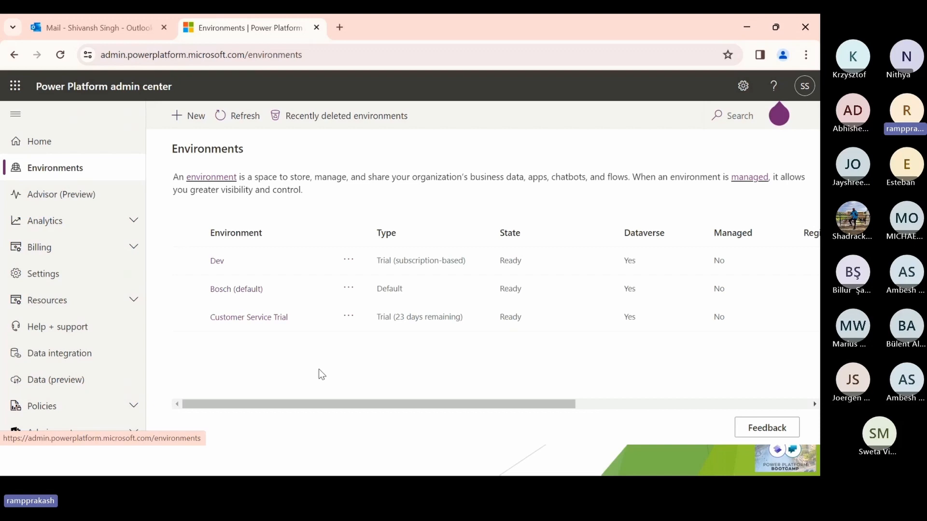
- Open the Users list in the settings of the Dev environment
click(218, 262)
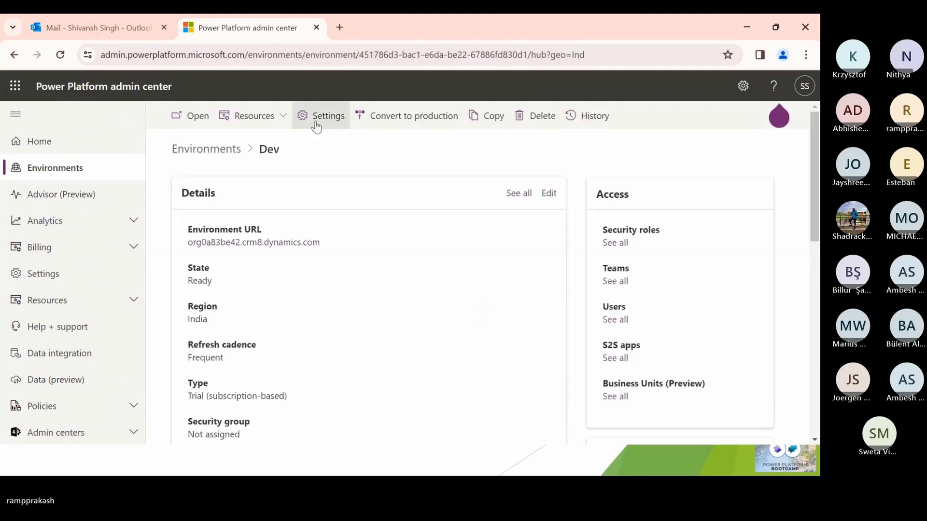
click(316, 117)
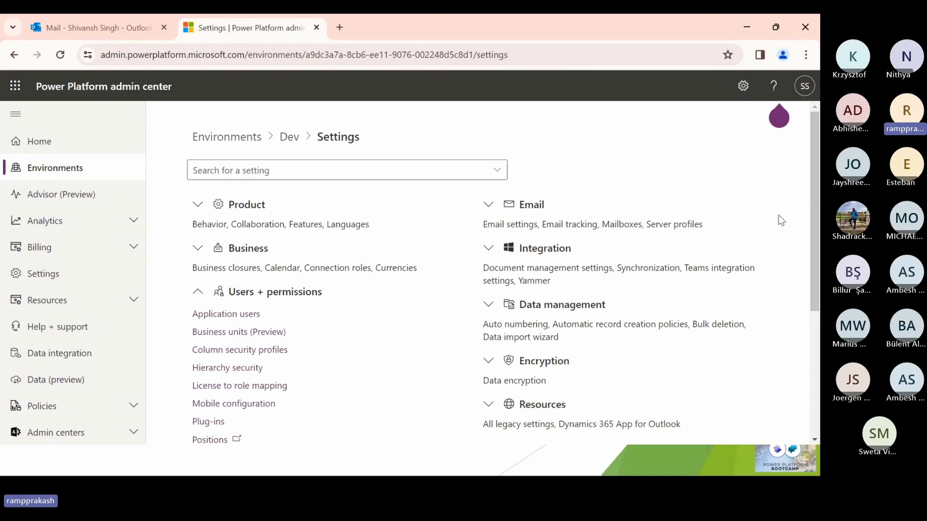
scroll(364, 359, down, 2)
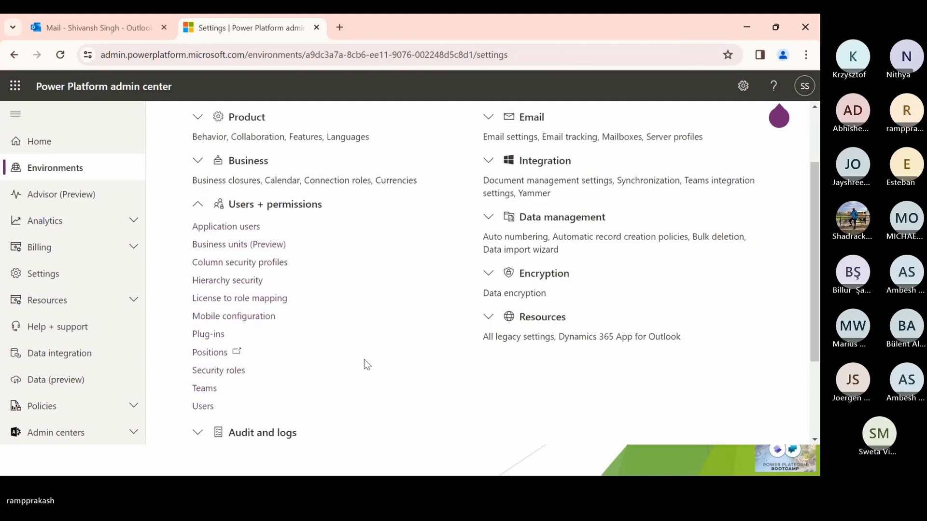
click(229, 405)
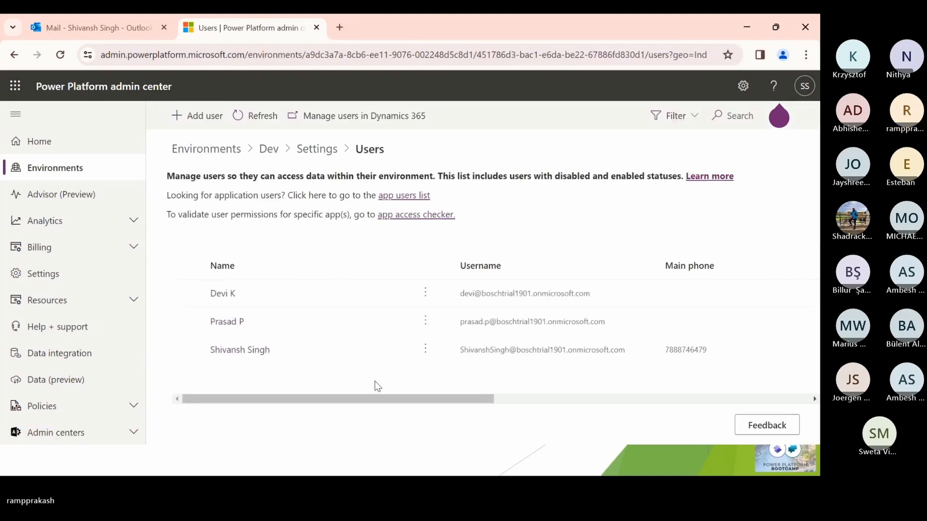
- Open the security roles of the third listed user and check the System Administrator role
click(187, 350)
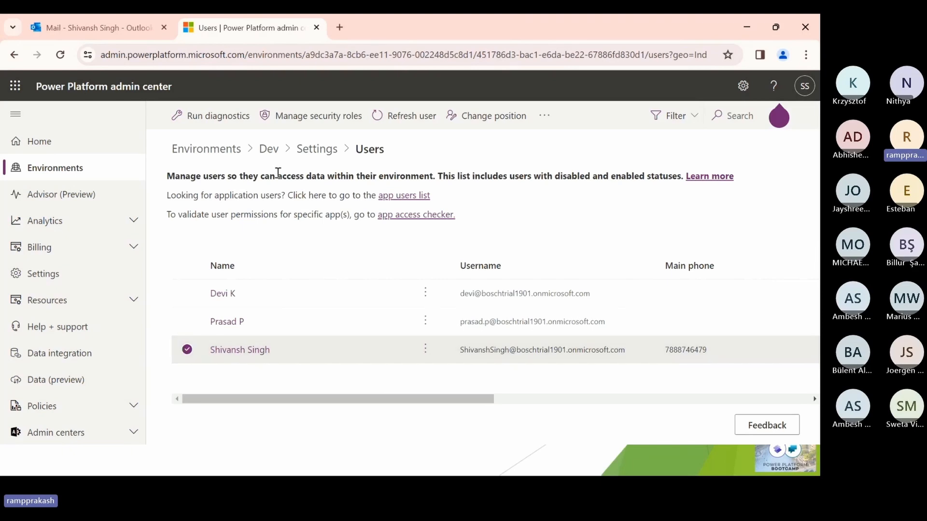
click(307, 120)
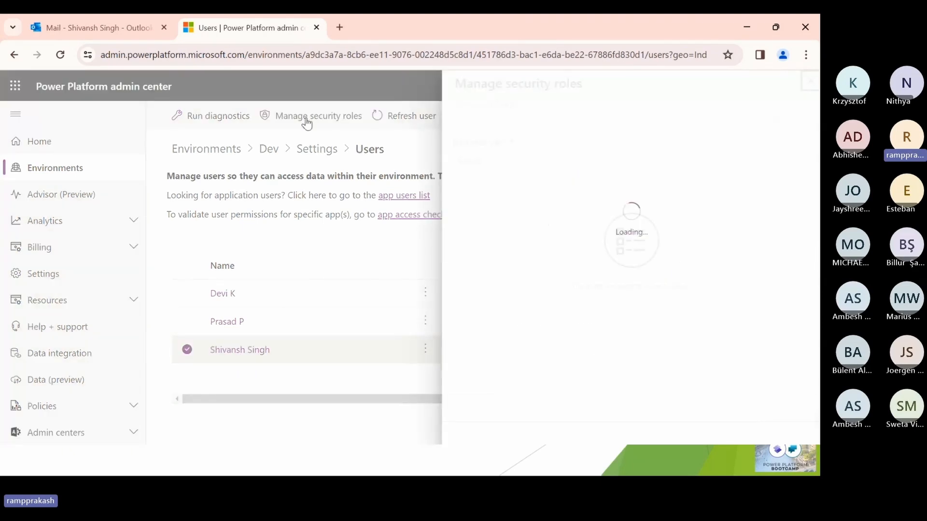
drag(815, 99, 819, 404)
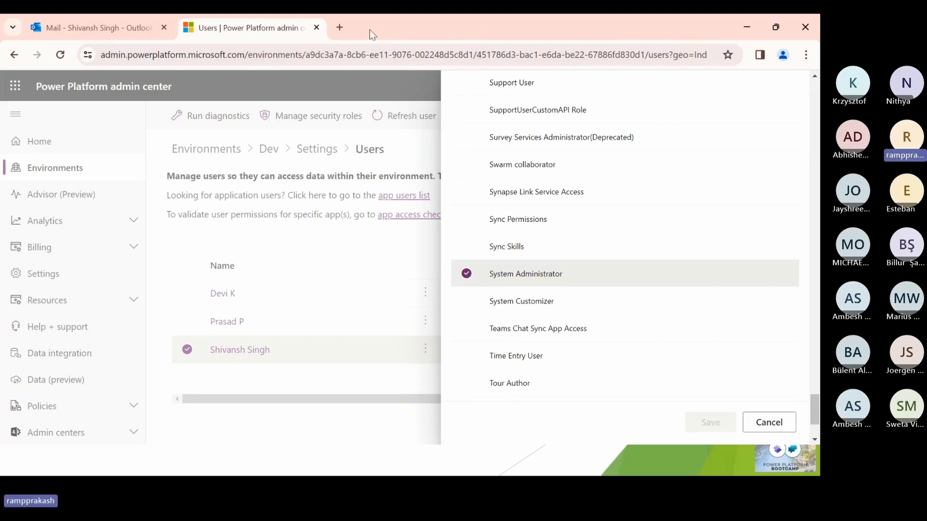
- Find Copilot for Sales for Microsoft Outlook on AppSource in a new browser tab and get the add-in
click(339, 28)
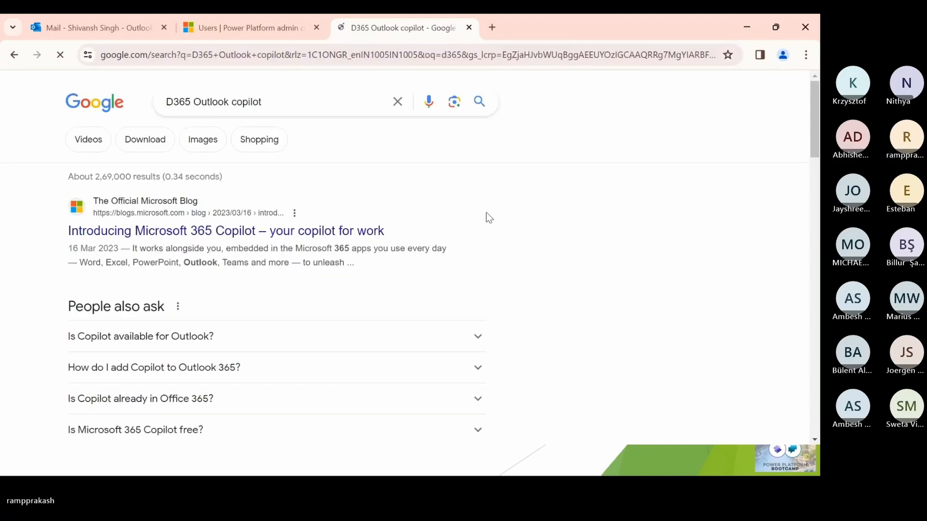
click(319, 110)
text(appsource.microsoft.com/en/product/office/wa200003979?tab=overview)
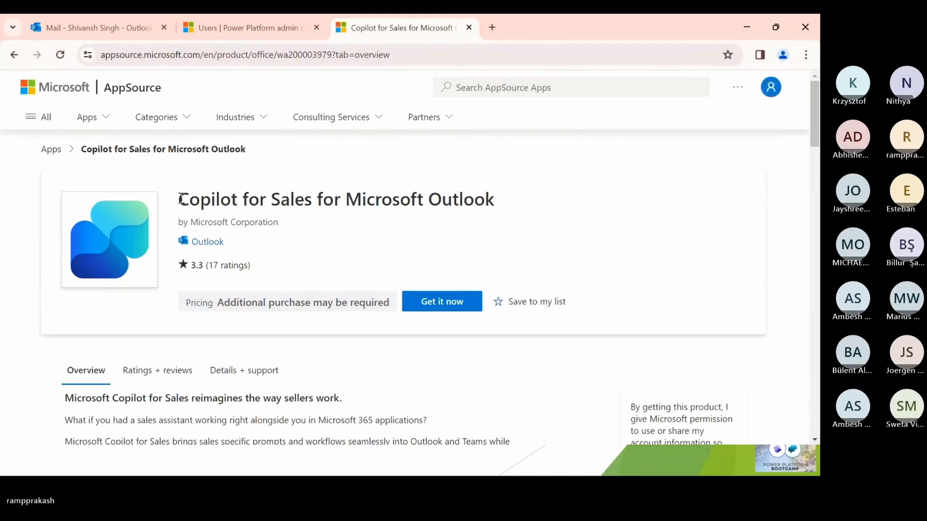
click(466, 297)
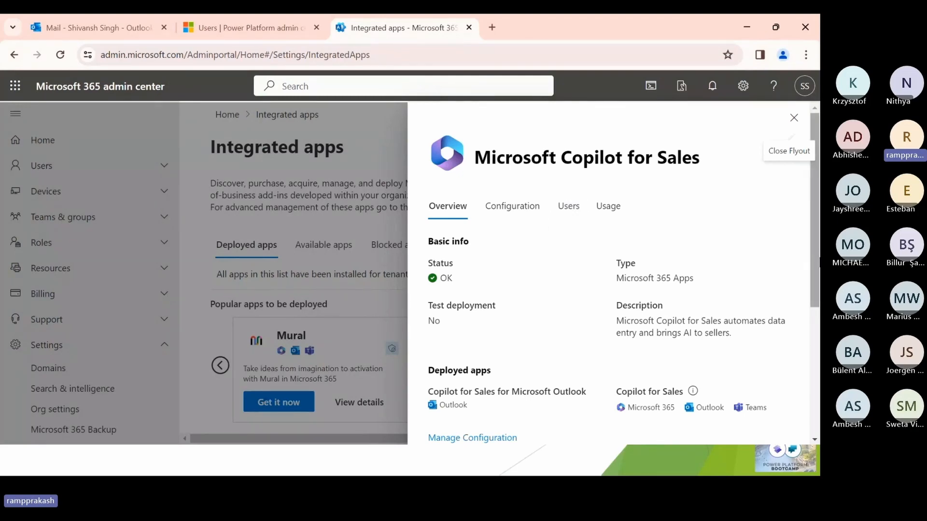
- Review the basic info and deployed apps in the Microsoft Copilot for Sales overview
scroll(820, 263, down, 2)
scroll(819, 256, up, 1)
scroll(820, 253, up, 1)
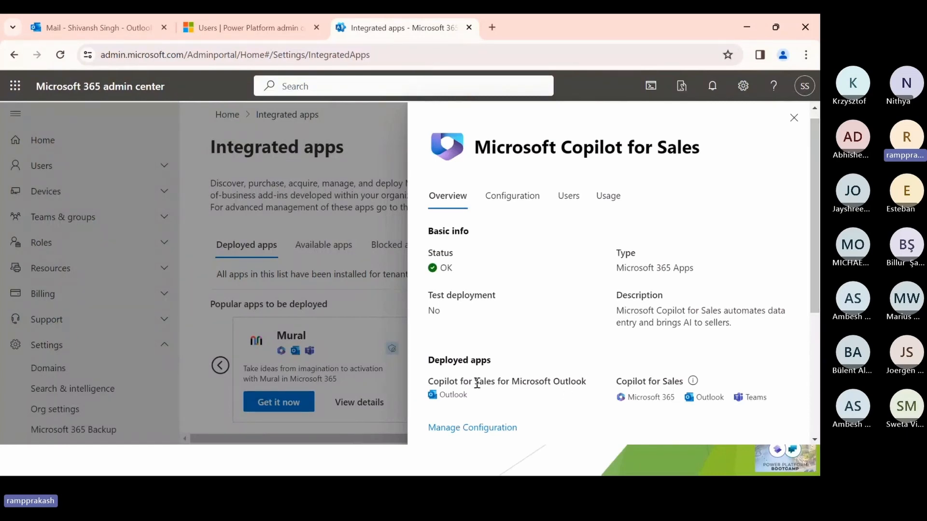
drag(440, 382, 568, 397)
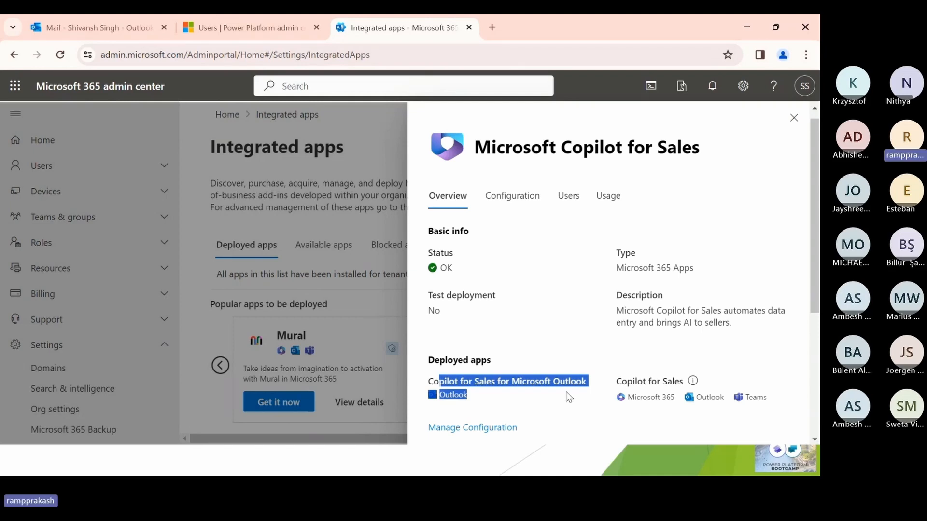
click(569, 396)
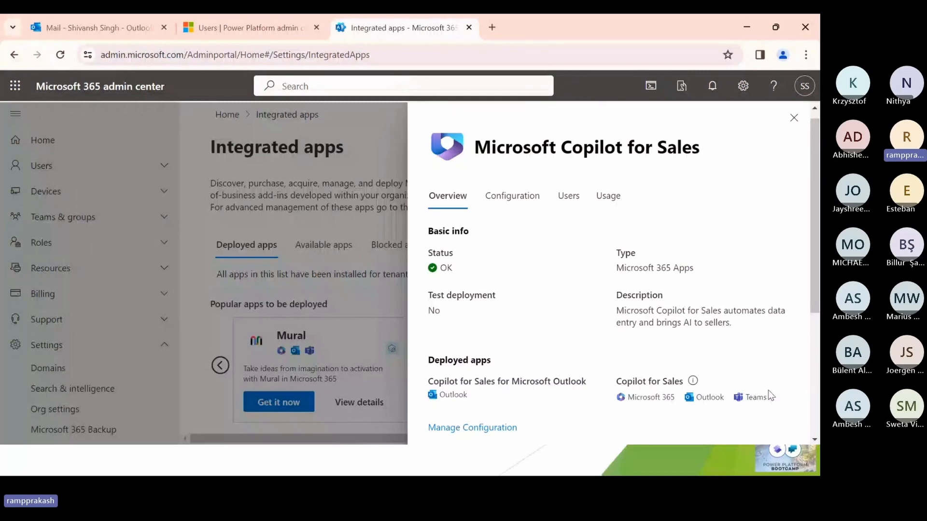
- Switch to Outlook on the web, open the Copilot for Sales deployment email and show the apps available for it
click(98, 27)
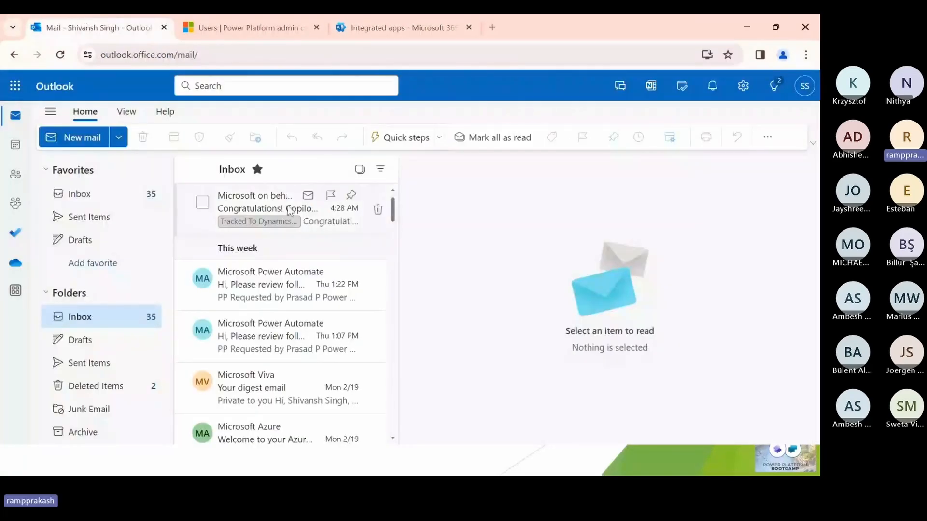
double_click(289, 211)
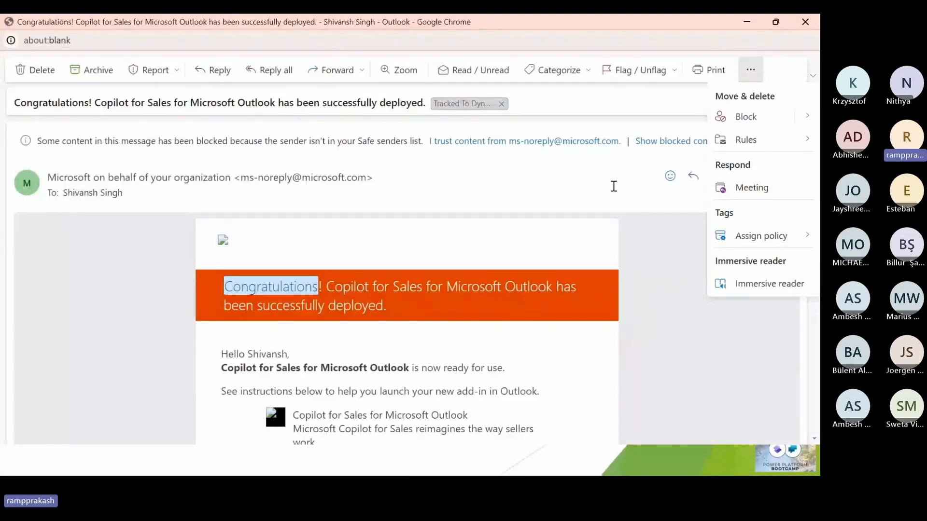
click(613, 186)
click(763, 176)
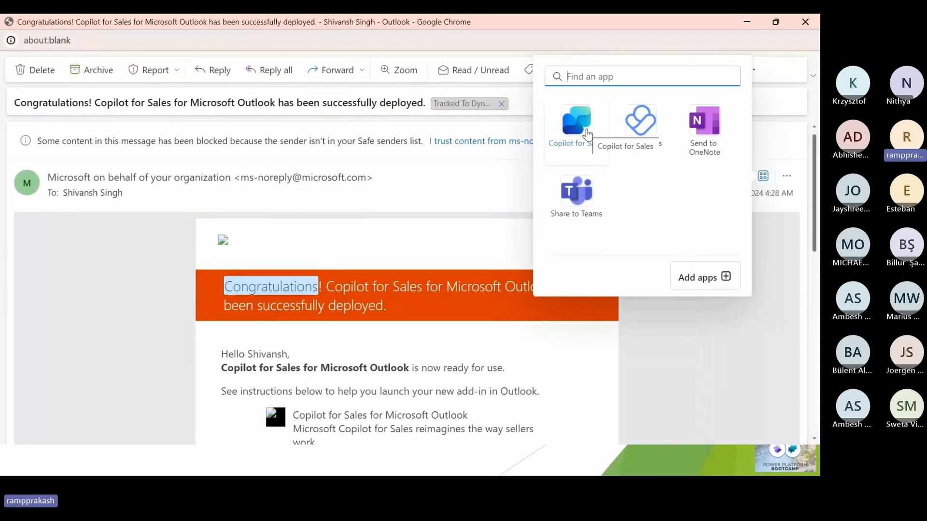
- Switch to desktop Outlook and show all add-ins available for the Copilot for Sales deployment email
click(68, 282)
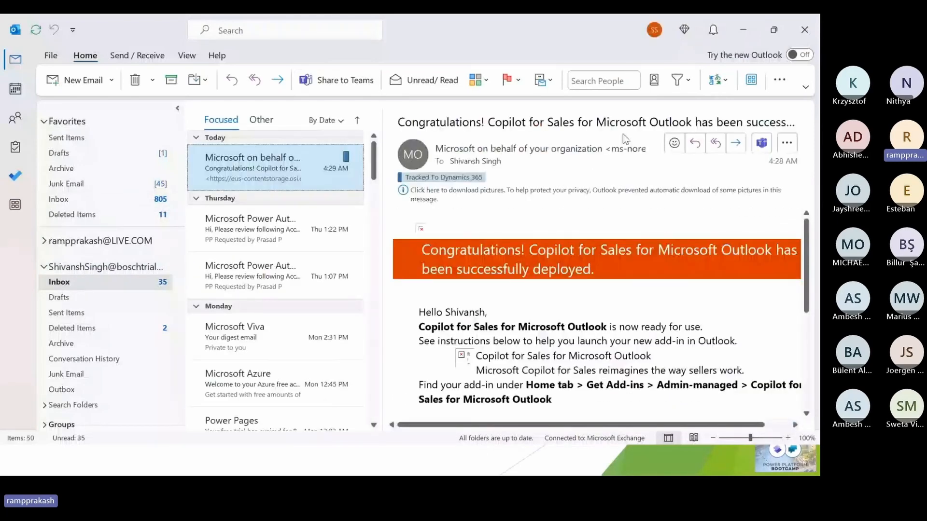
click(751, 82)
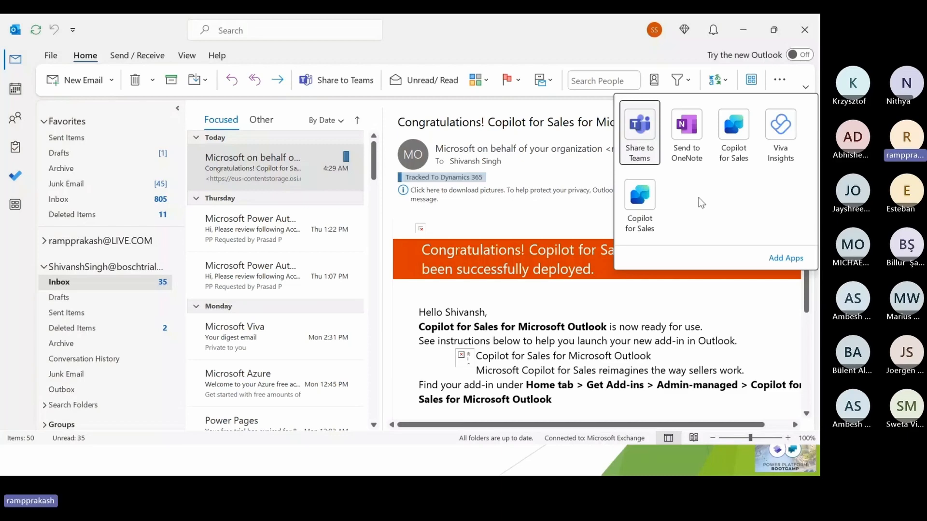
- Switch back to the Power Platform admin center, cancel the security role management and return to the environments list
key(alt+Tab)
click(324, 25)
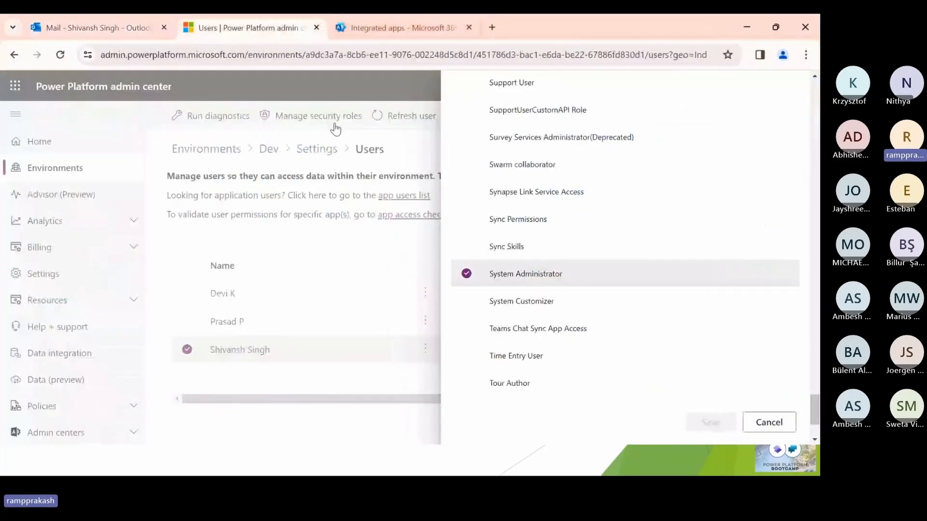
click(767, 420)
click(217, 150)
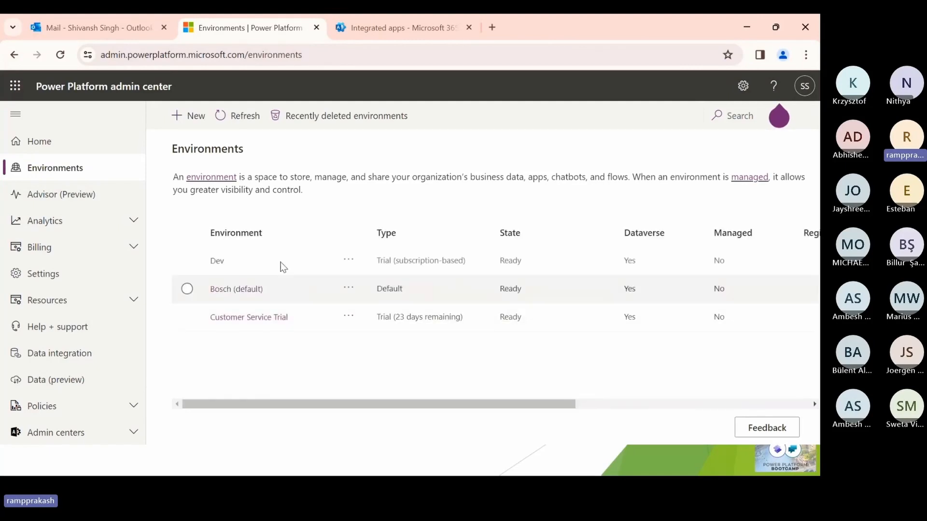
- Open the Dev environment and display its Dynamics 365 apps to check their installation status
click(218, 261)
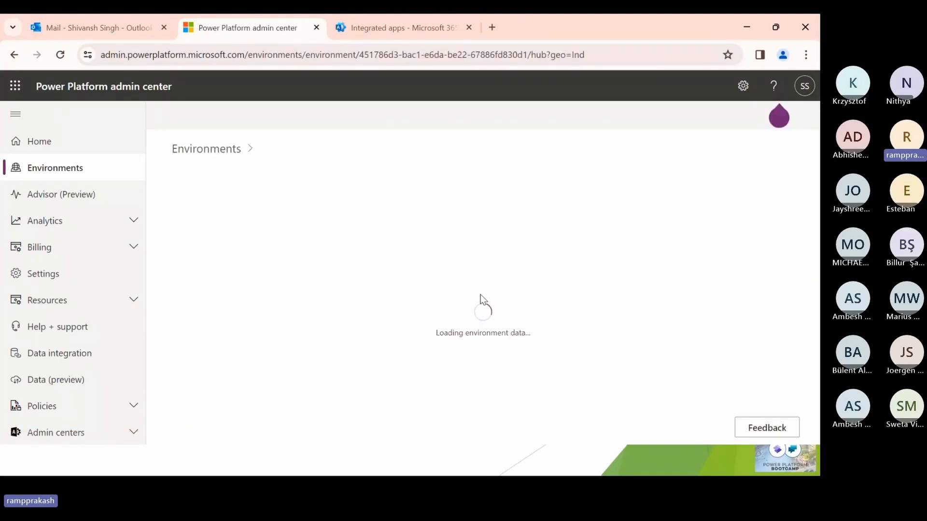
scroll(694, 256, down, 3)
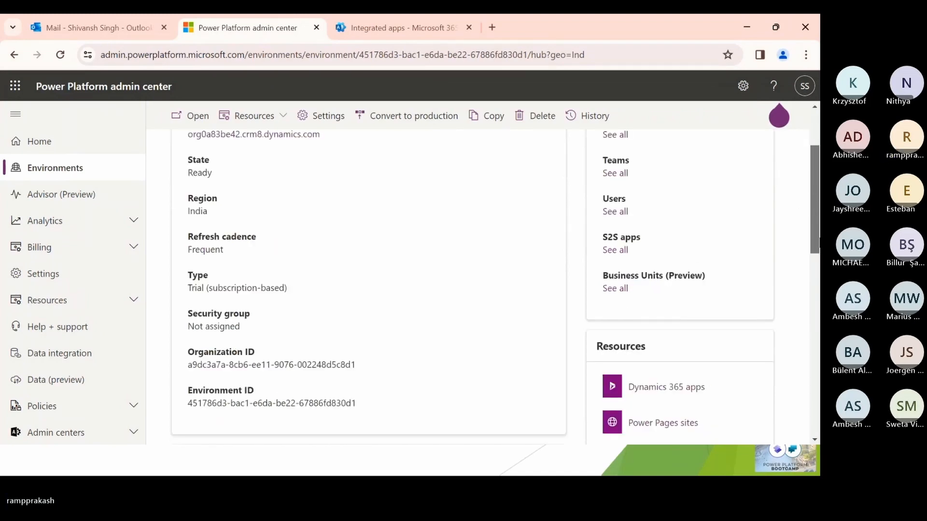
click(695, 280)
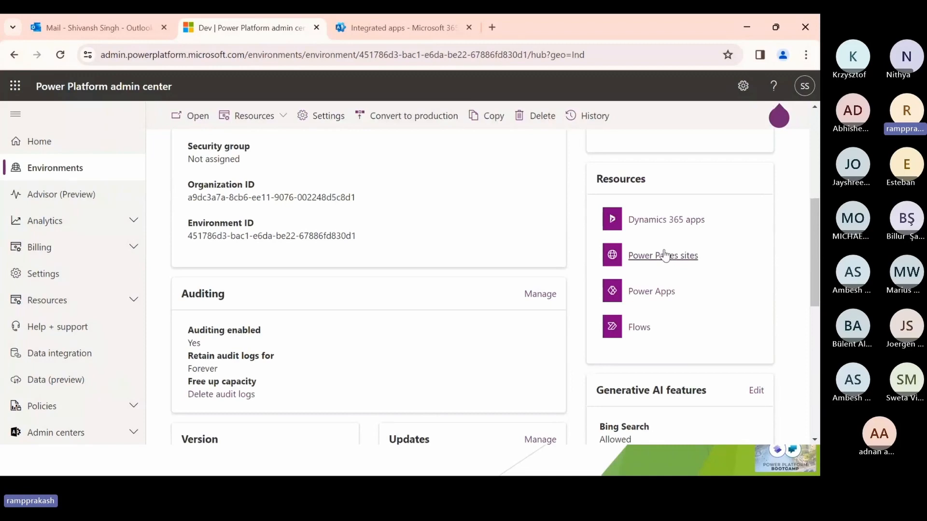
click(672, 221)
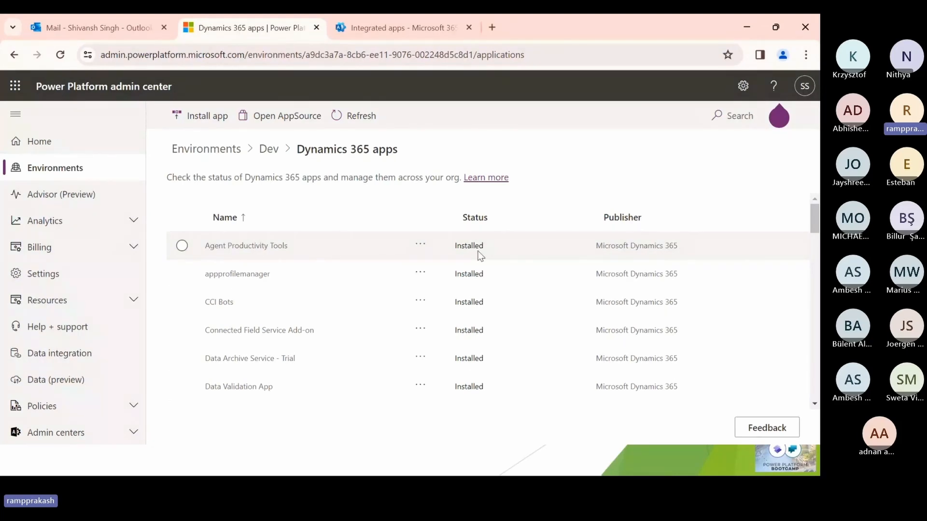
- Open the Dev environment's Sales Hub app and switch it from the Sales area to App Settings
click(268, 149)
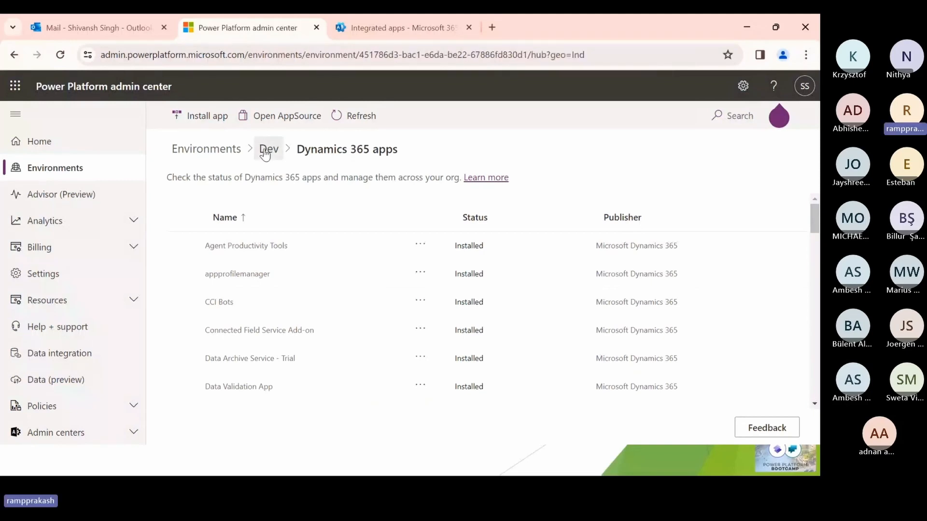
click(199, 126)
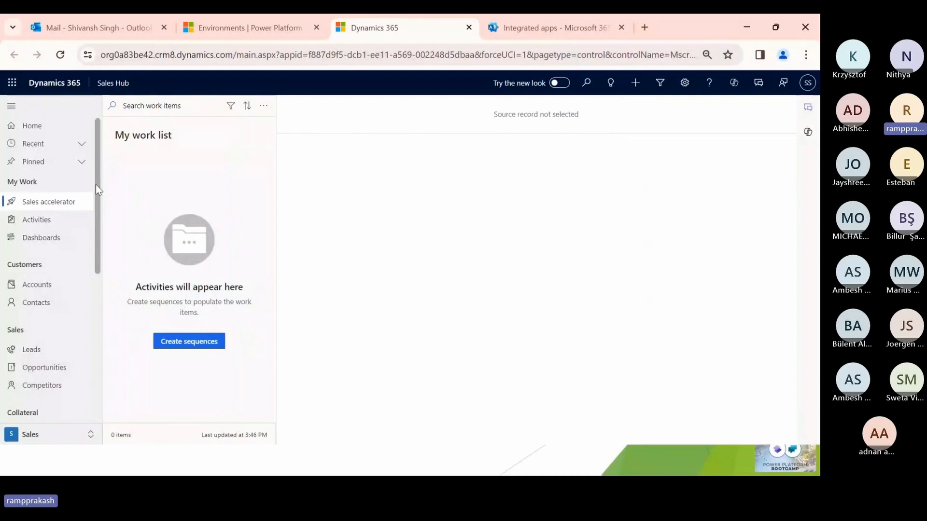
drag(95, 184, 66, 440)
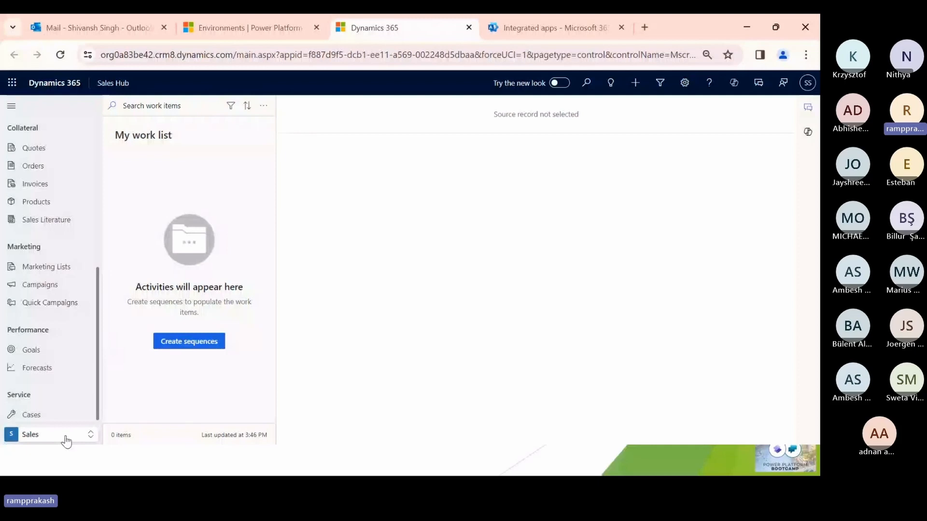
click(66, 438)
click(53, 394)
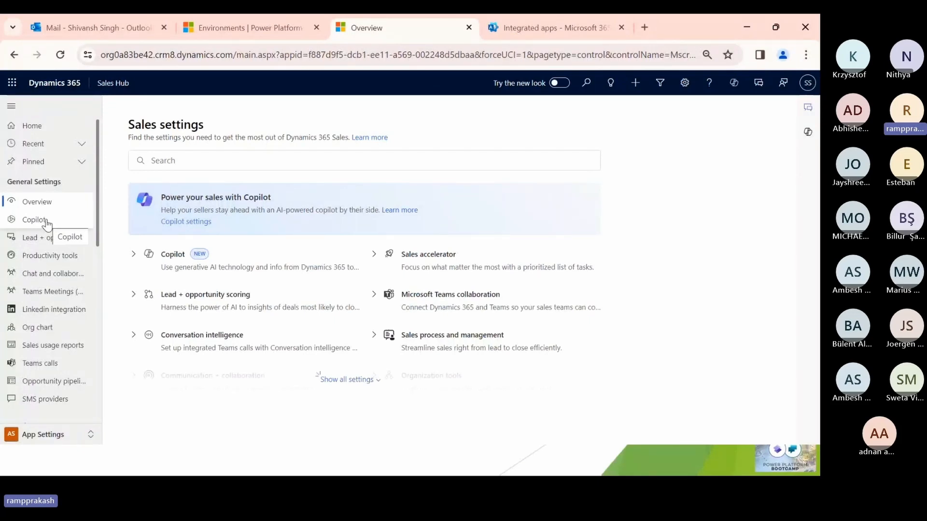
- Expand the Copilot group in Sales settings and open the Copilot setup page
click(133, 254)
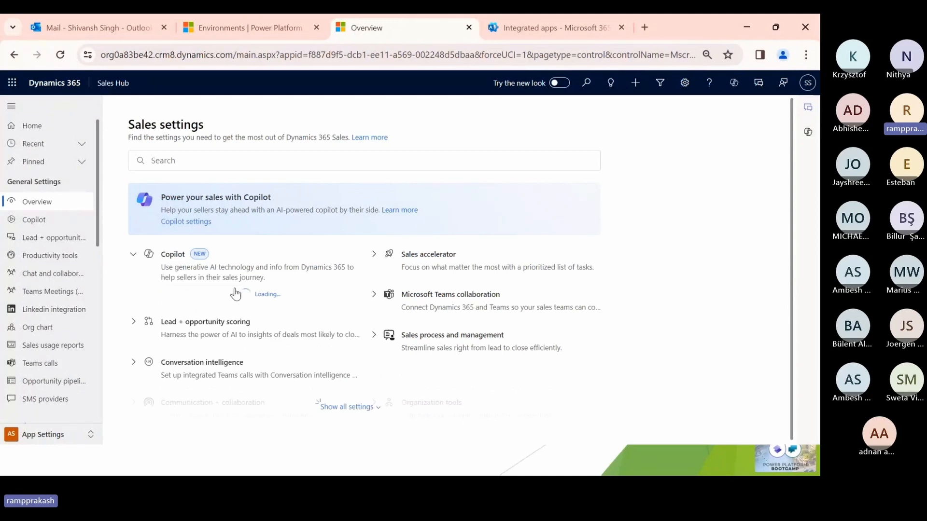
click(189, 293)
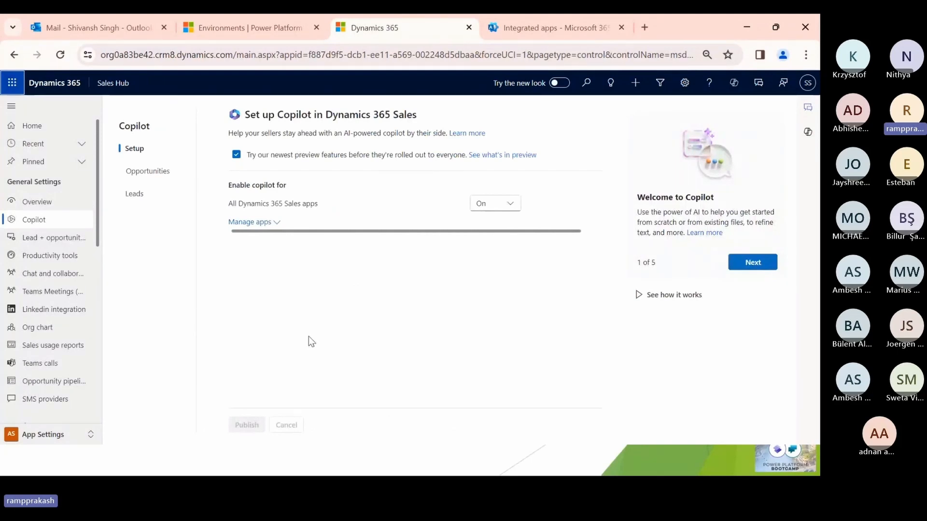
- Open the Advanced Settings of the Dynamics 365 environment
click(684, 82)
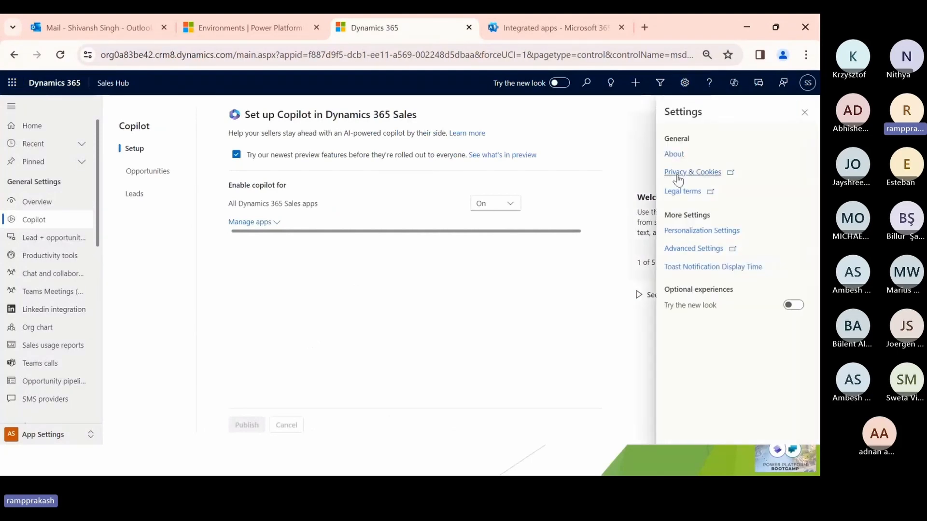
click(686, 248)
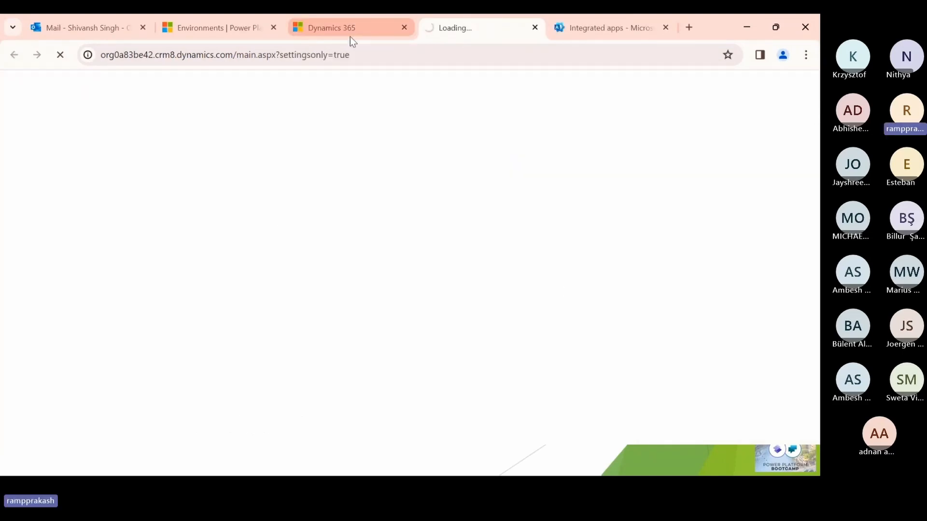
- Review the Copilot enablement options for all Dynamics 365 Sales apps, plus the summary field settings for opportunities and leads
key(alt+Tab)
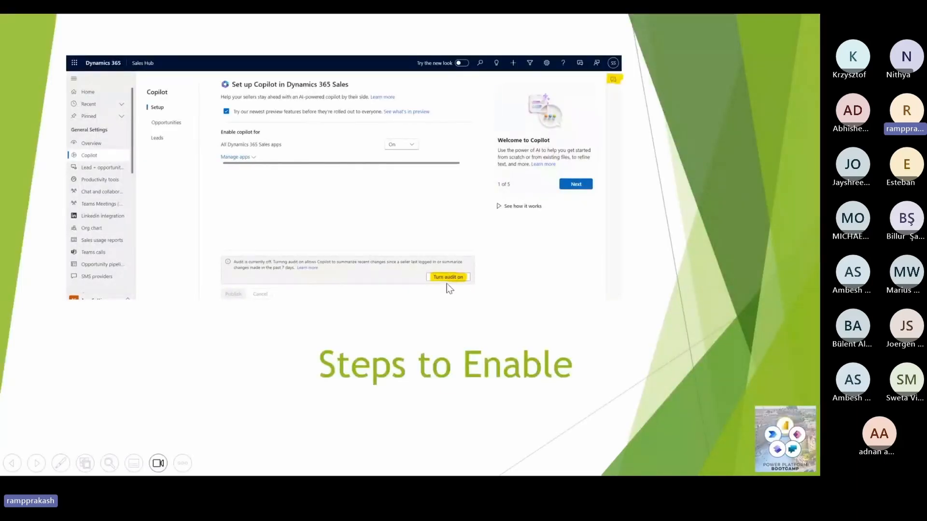
key(alt+Tab)
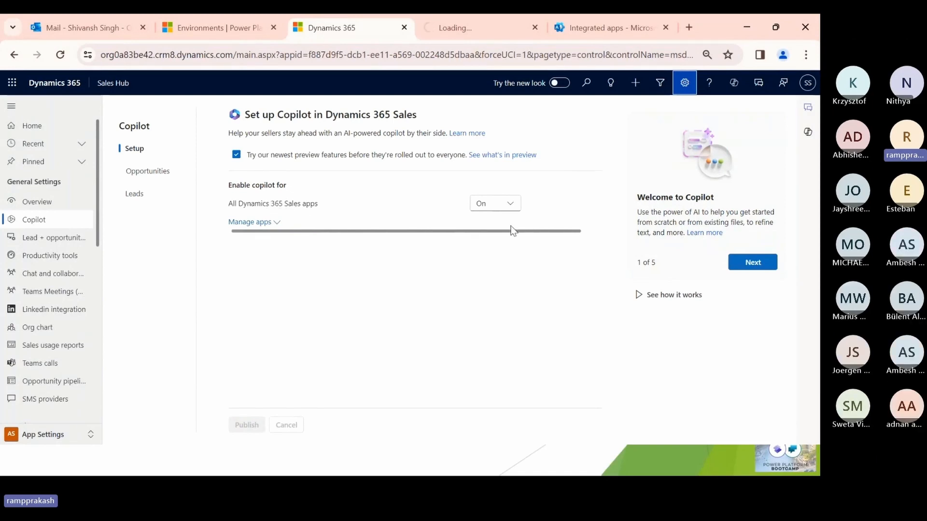
click(512, 208)
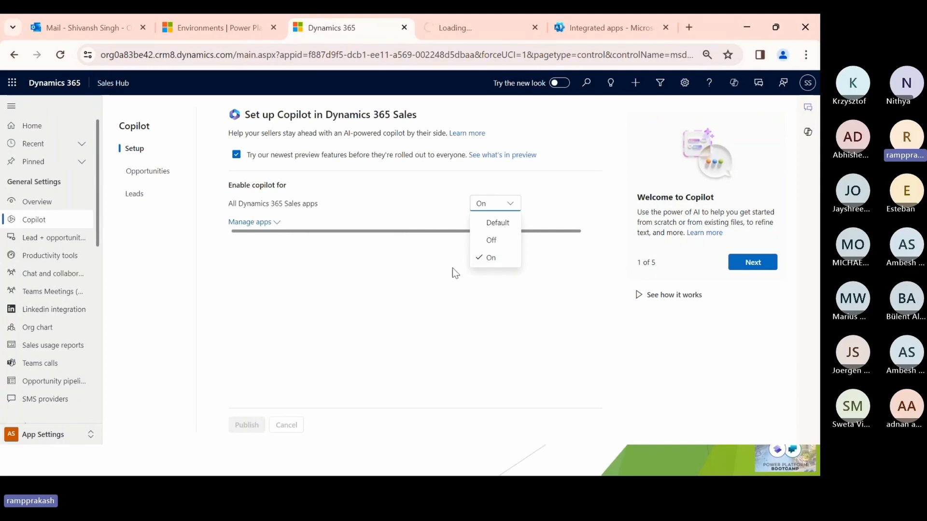
click(434, 268)
click(152, 173)
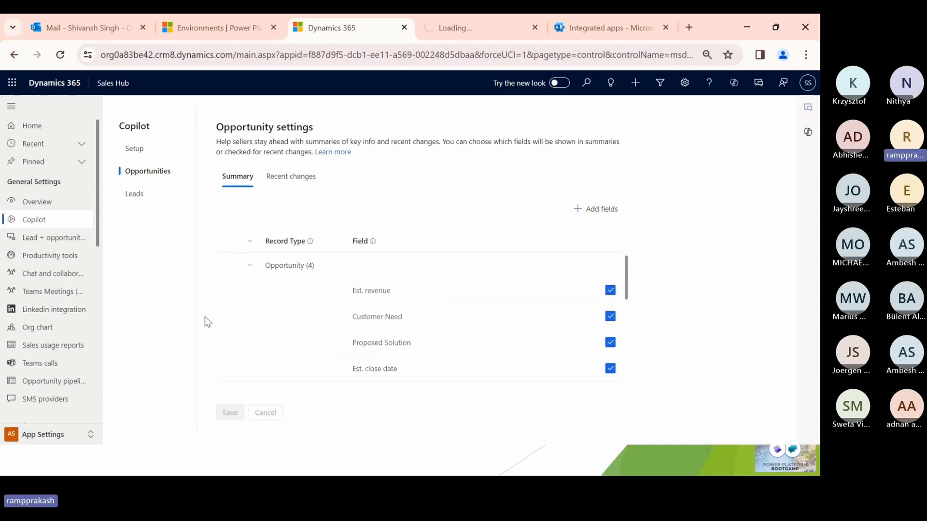
click(164, 200)
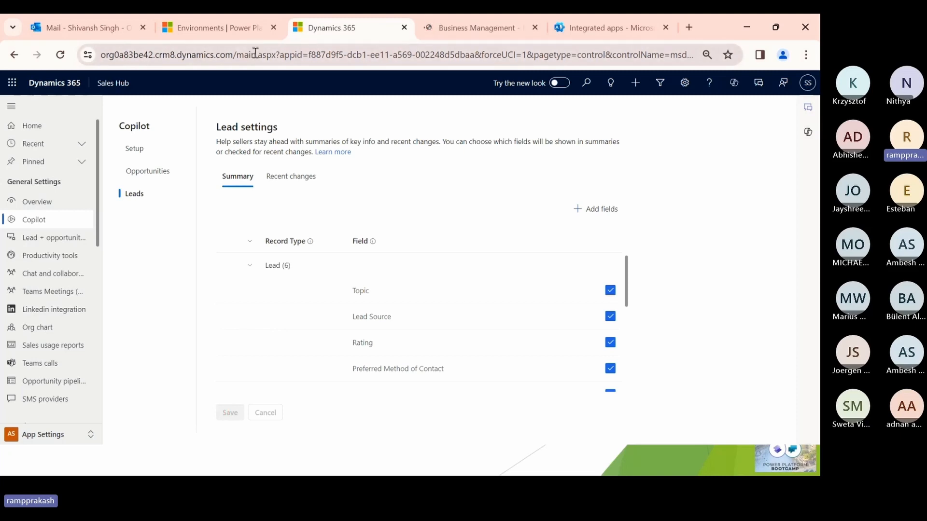
- Reload the Sales Hub from its base address by removing everything after main.aspx from the URL
click(279, 53)
drag(279, 53, 346, 55)
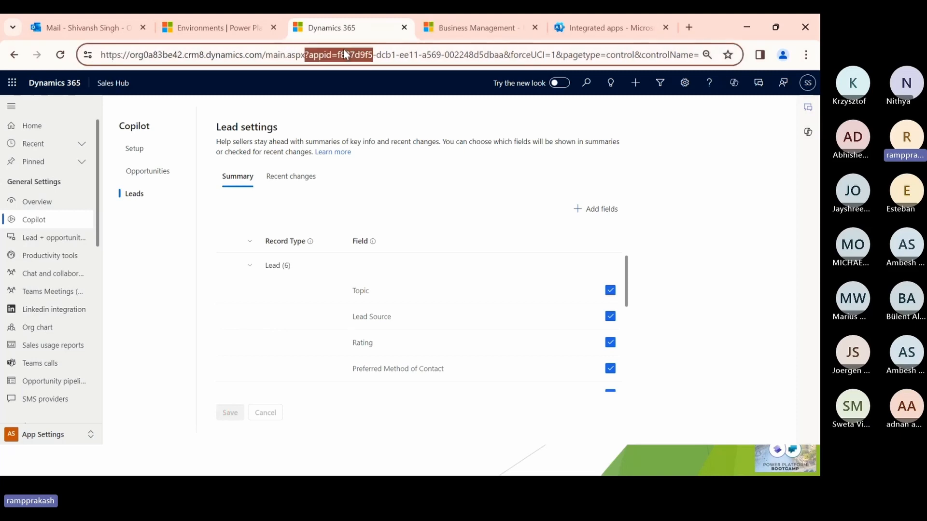
key(shift+End)
key(BackSpace)
key(Return)
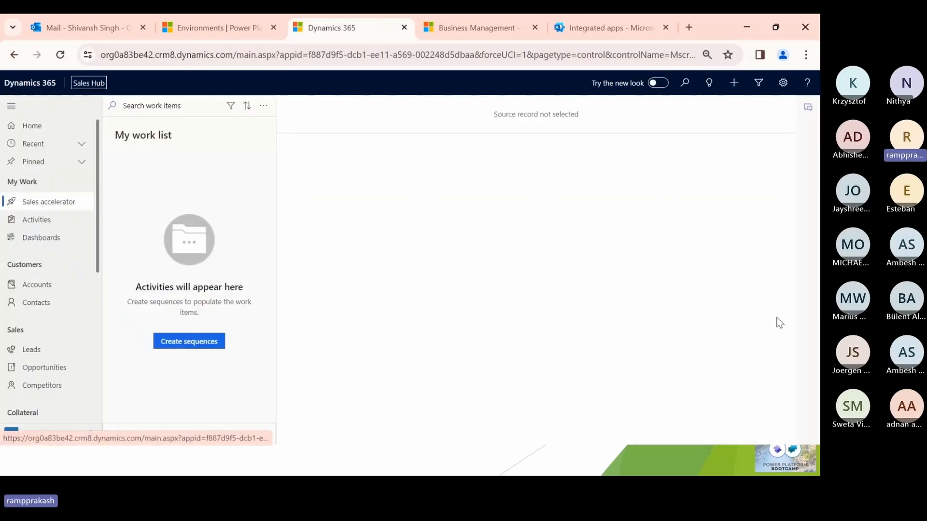
- Open the Copilot pane in the Sales Hub and open the Adventure Works account record
key(alt+Tab)
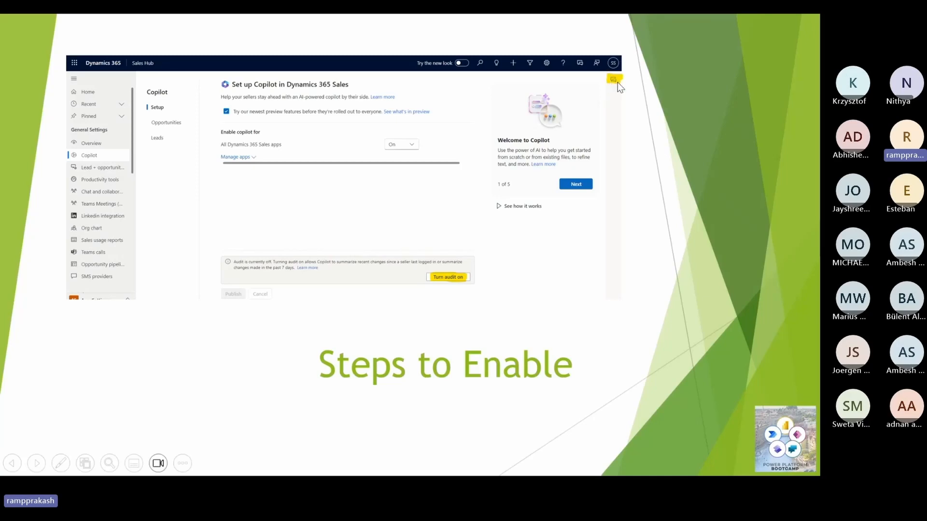
key(alt+Tab)
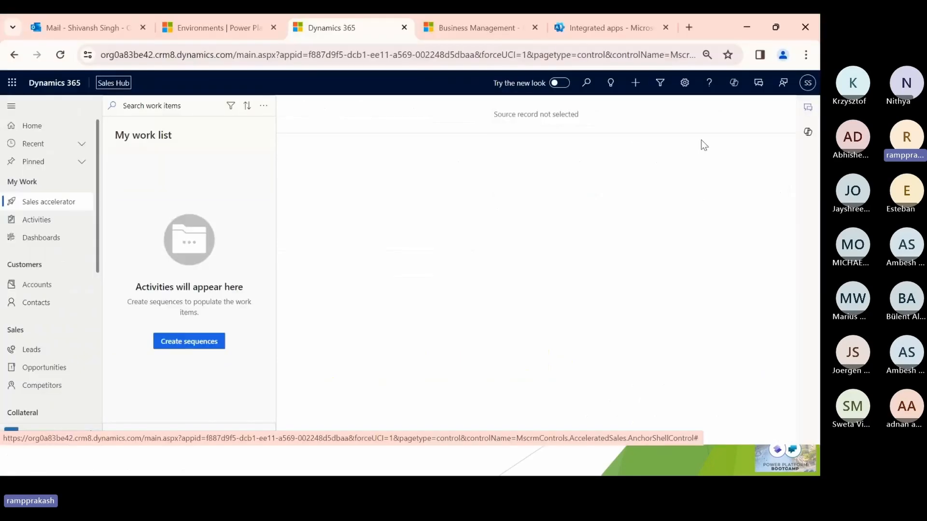
click(805, 137)
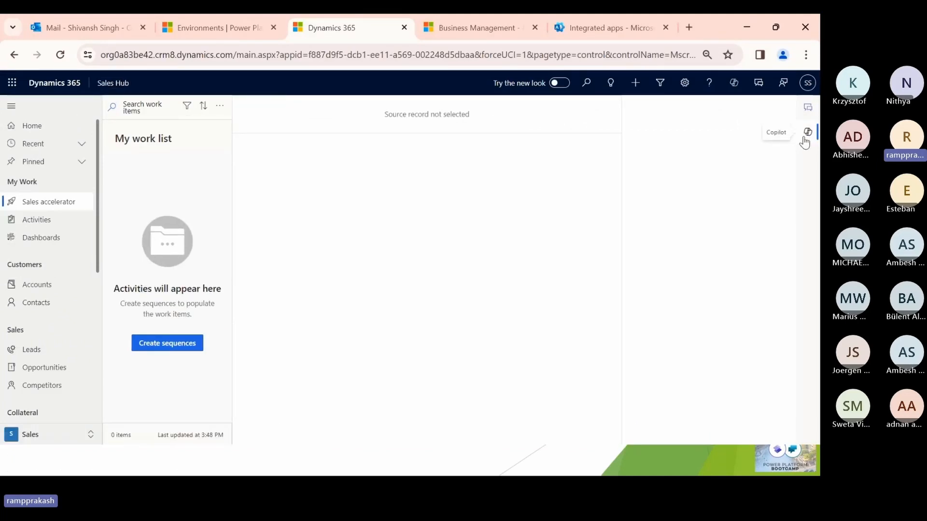
click(787, 107)
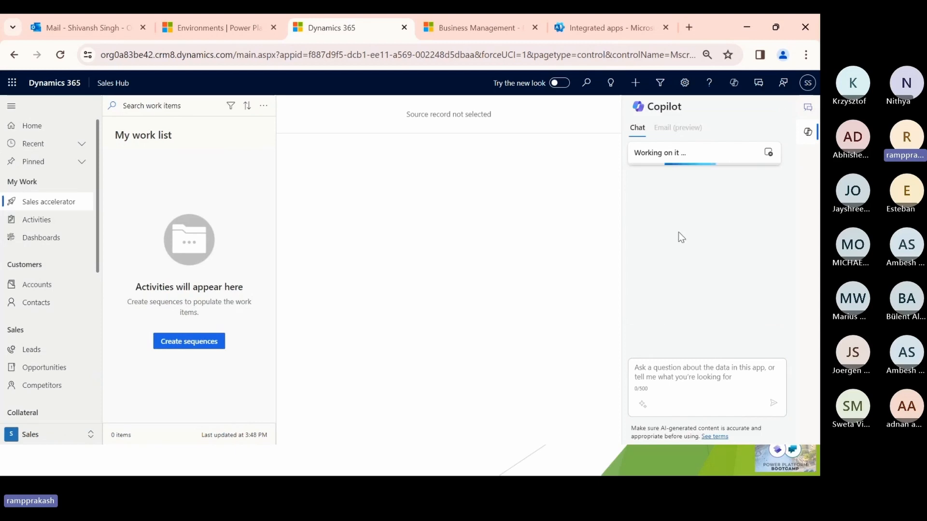
click(56, 290)
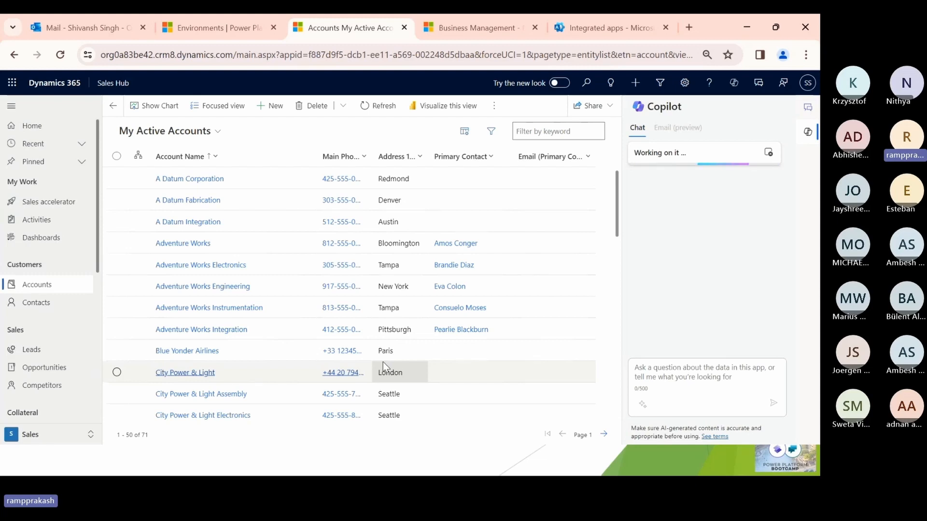
click(184, 243)
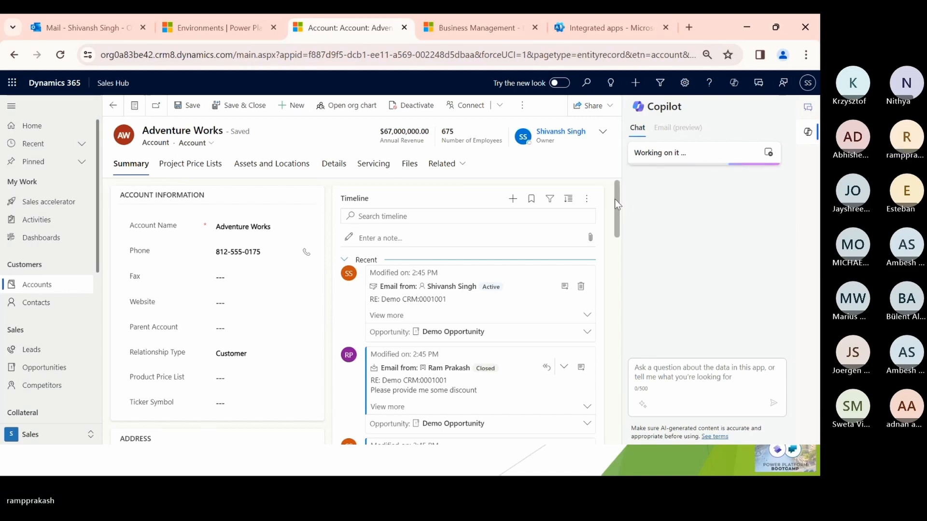
- Switch to the other Sales Hub browser window, open the Adventure Works account and ask Copilot for the account's latest news
key(alt+Tab)
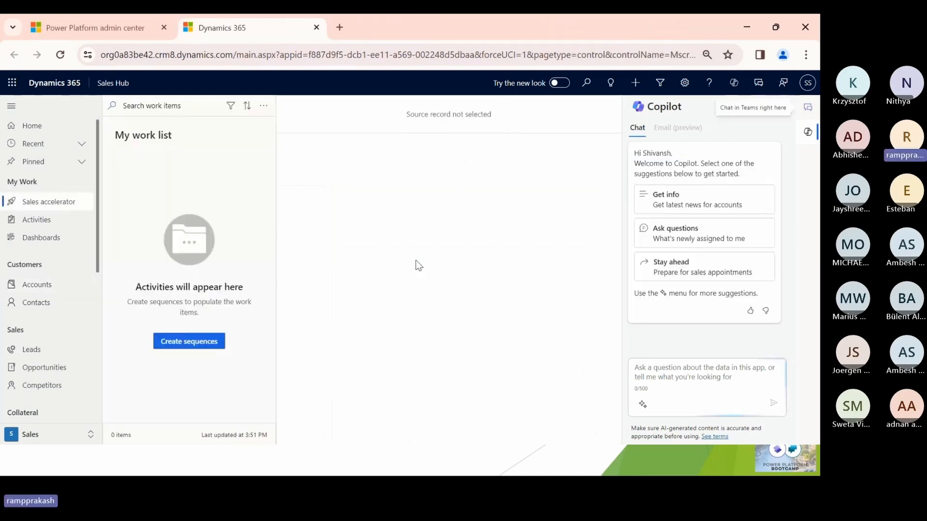
click(39, 284)
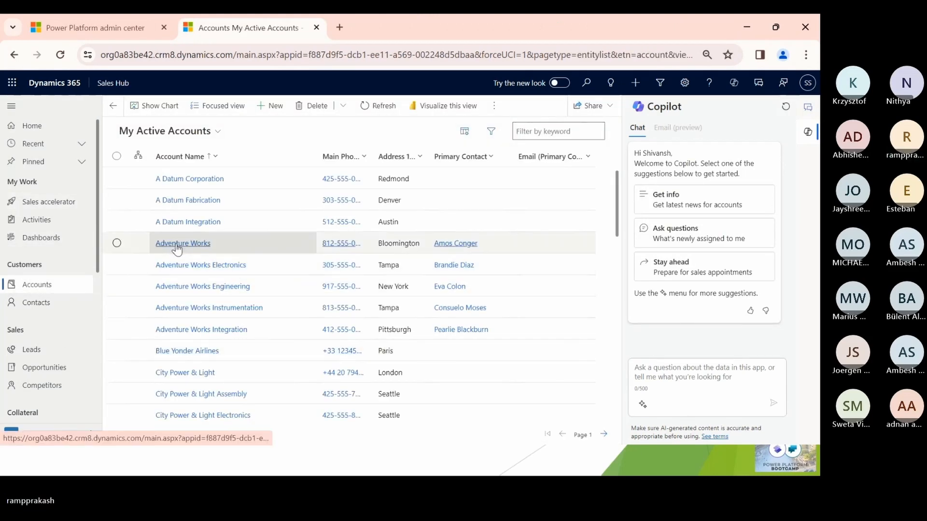
click(177, 244)
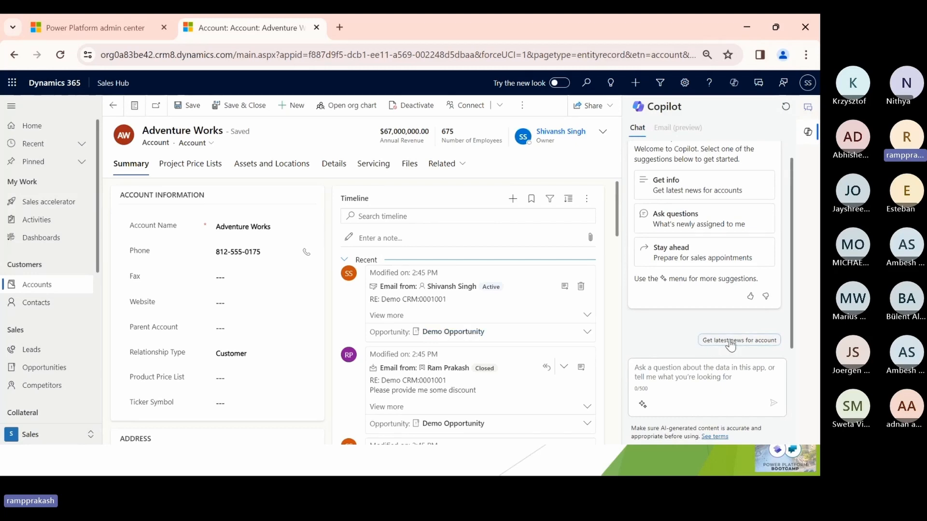
click(754, 344)
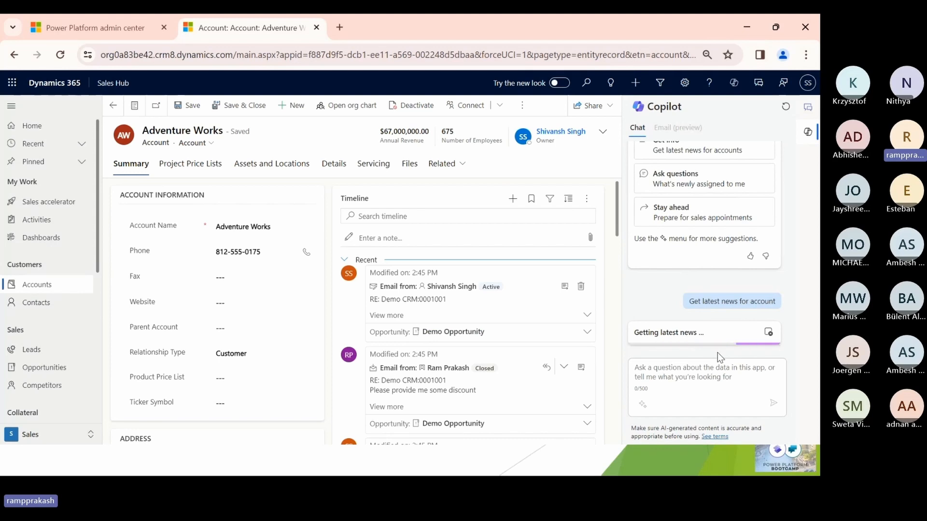
- Examine Copilot's news results from Bing for the Adventure Works account against the account name
click(272, 222)
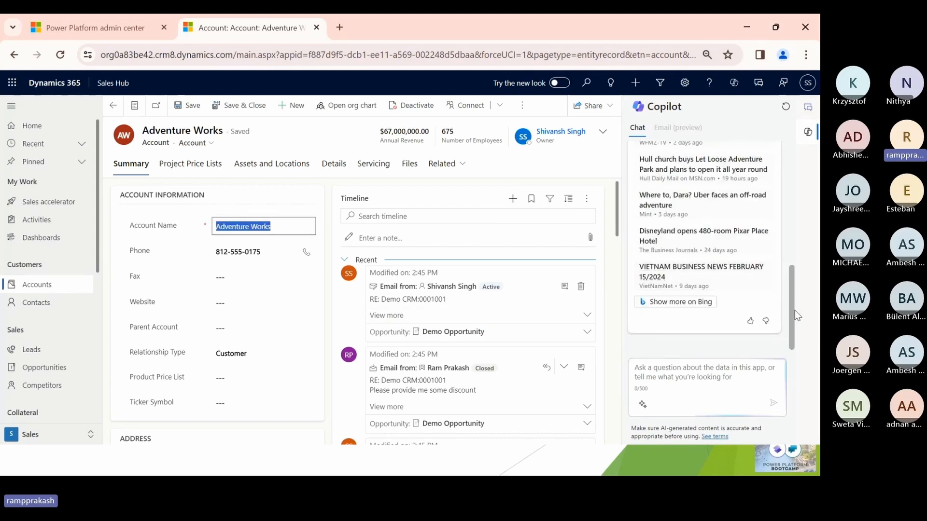
drag(794, 311, 794, 269)
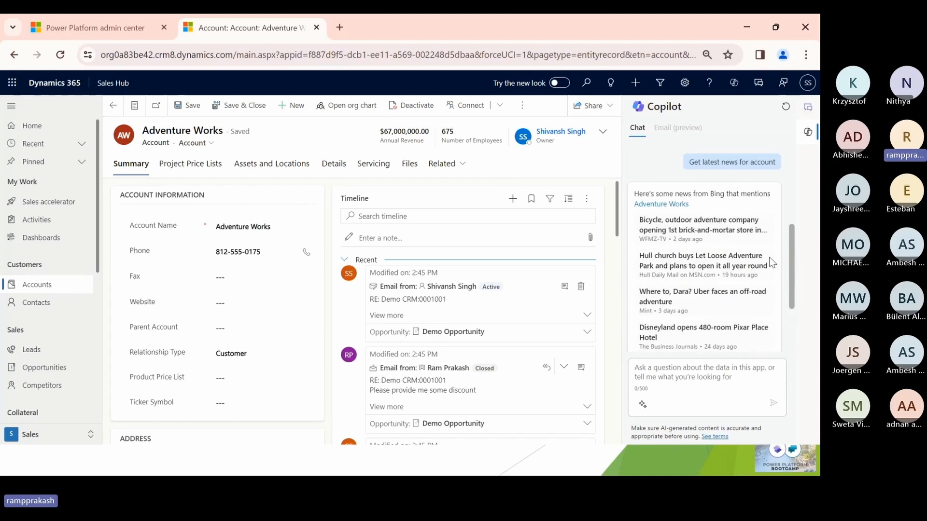
drag(641, 192, 759, 207)
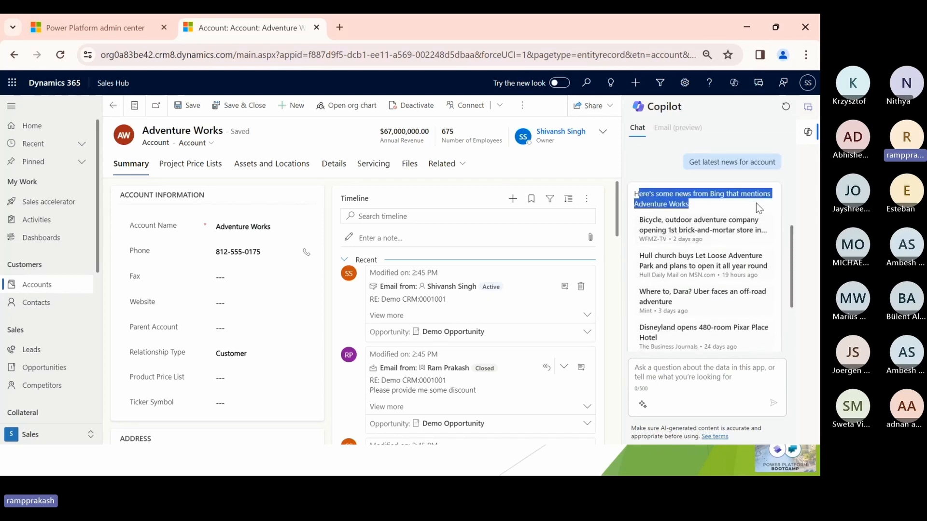
click(756, 208)
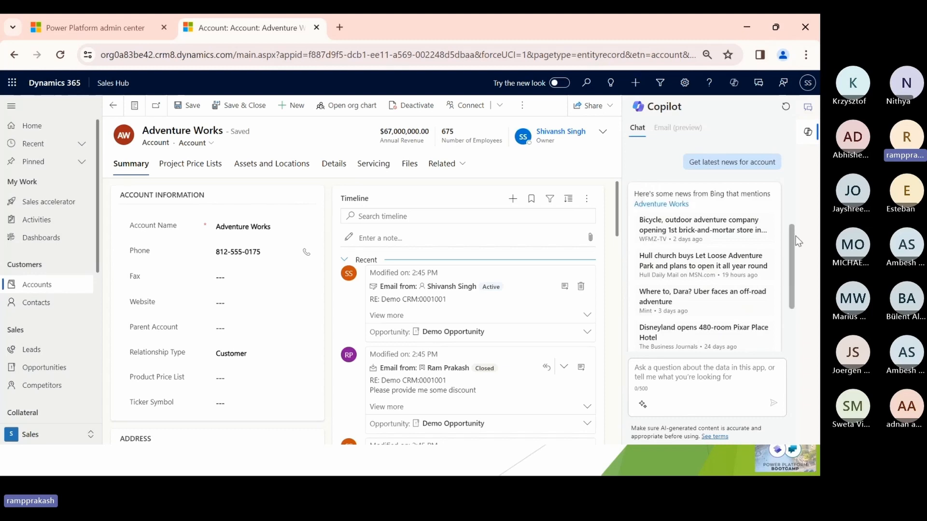
scroll(792, 267, down, 1)
drag(792, 263, 788, 294)
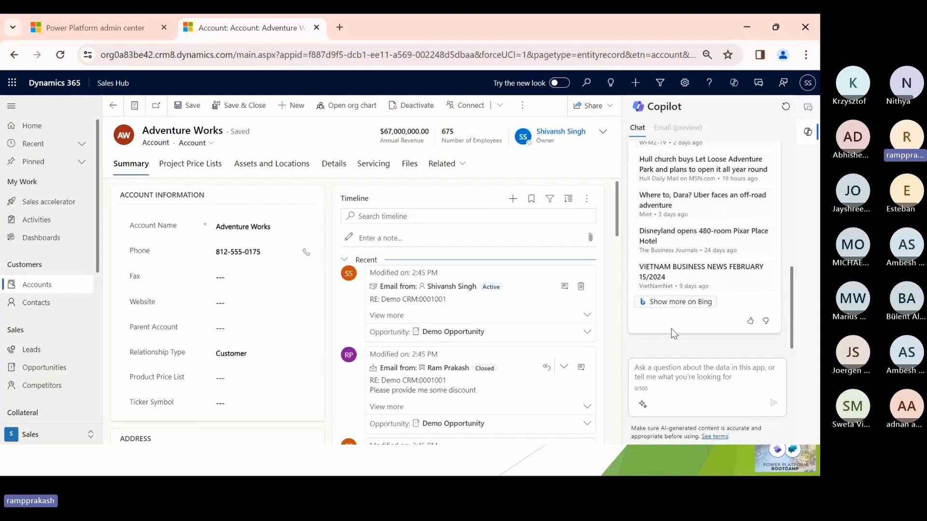
- Ask Copilot for an opportunity summary with the "Summarize opportunity" prompt from the Get info suggestions
click(665, 373)
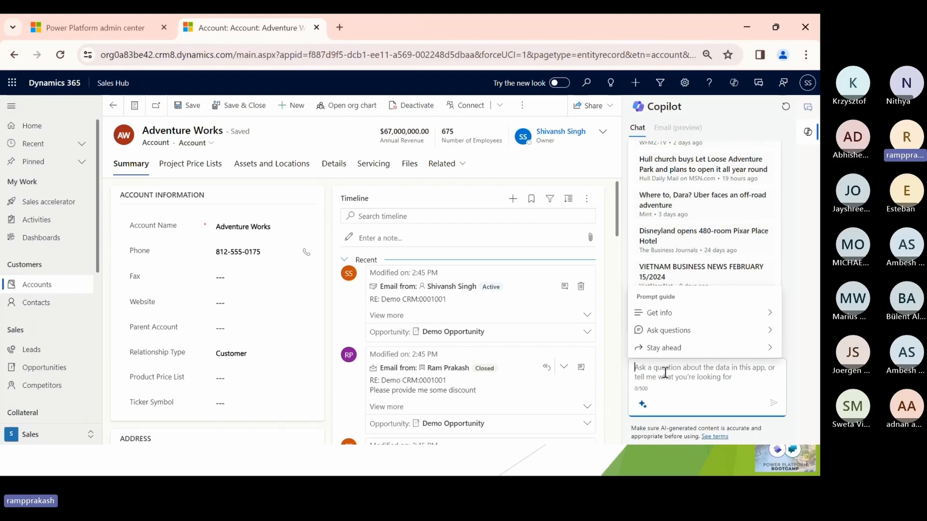
click(735, 312)
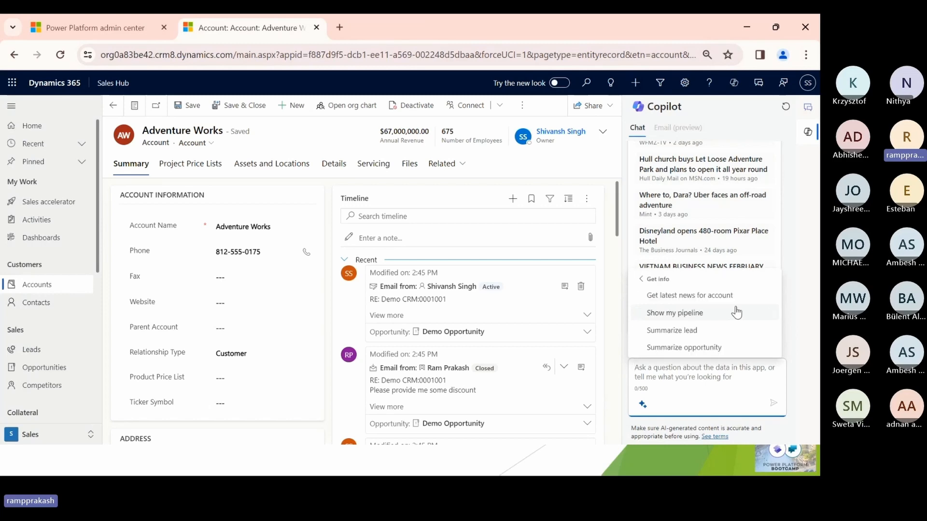
click(703, 348)
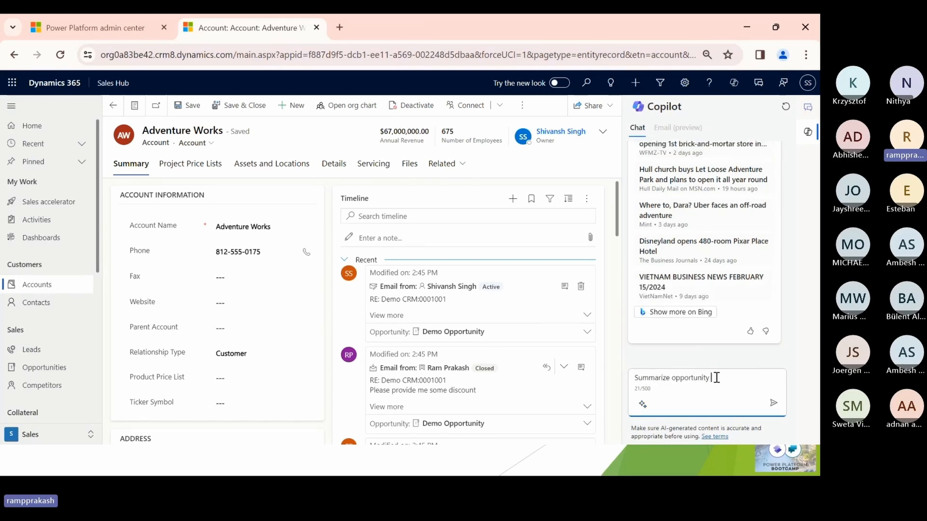
key(Return)
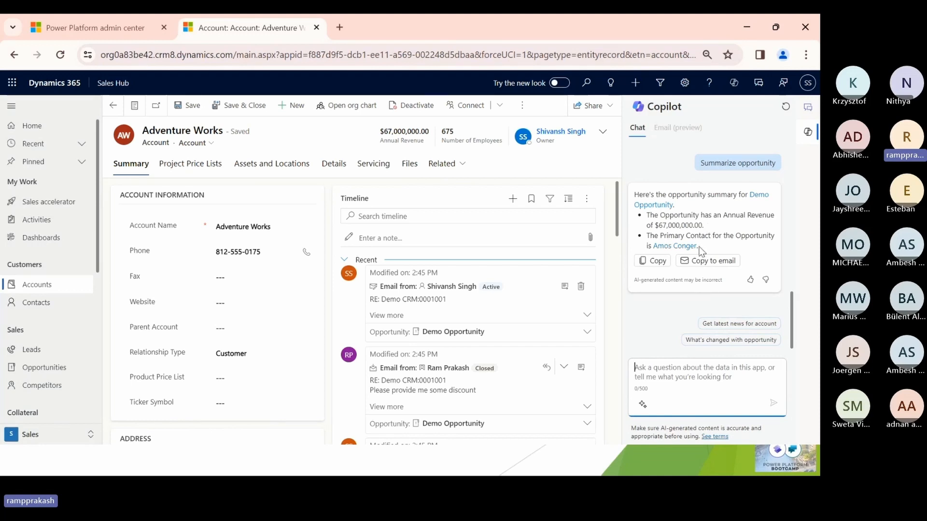
- Duplicate the account's browser tab and open the My Open Opportunities list in the copy
right_click(254, 32)
click(338, 146)
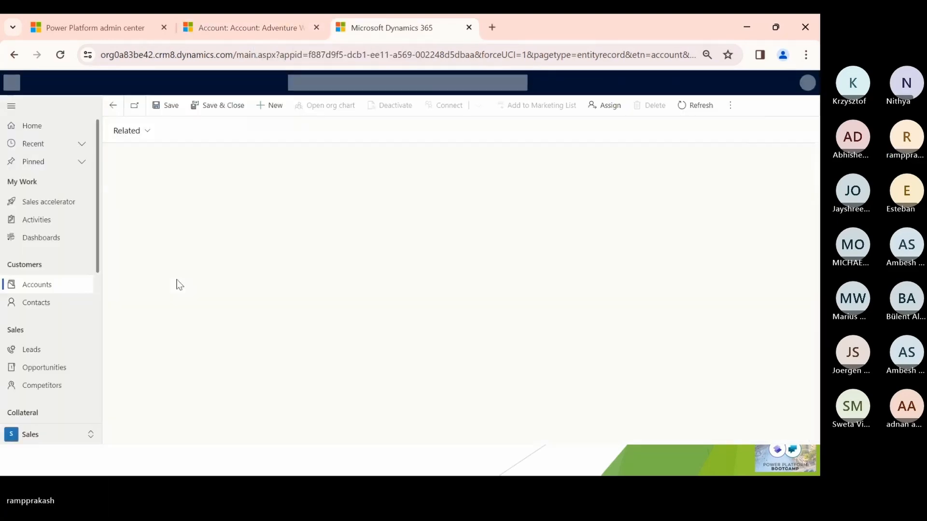
click(45, 368)
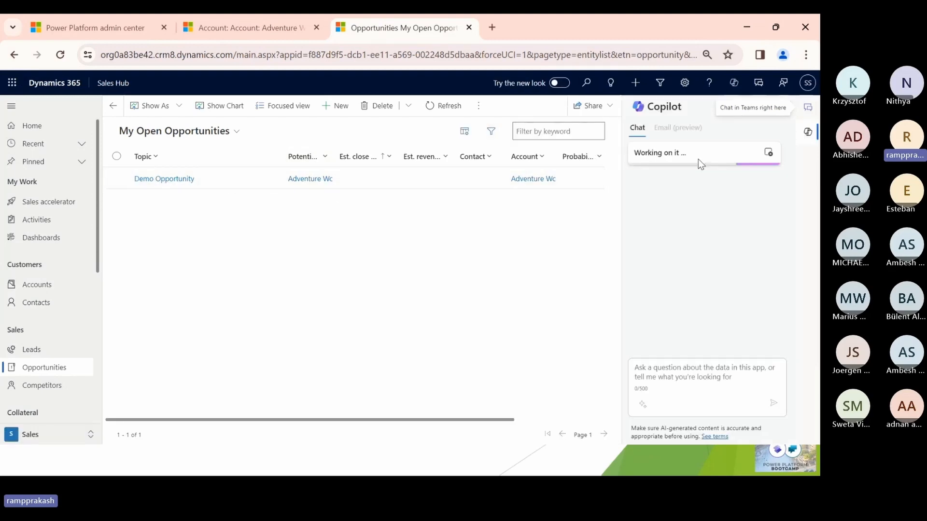
- Return to the Adventure Works account and send Copilot the "Show my pipeline" prompt from the Get info suggestions
click(268, 29)
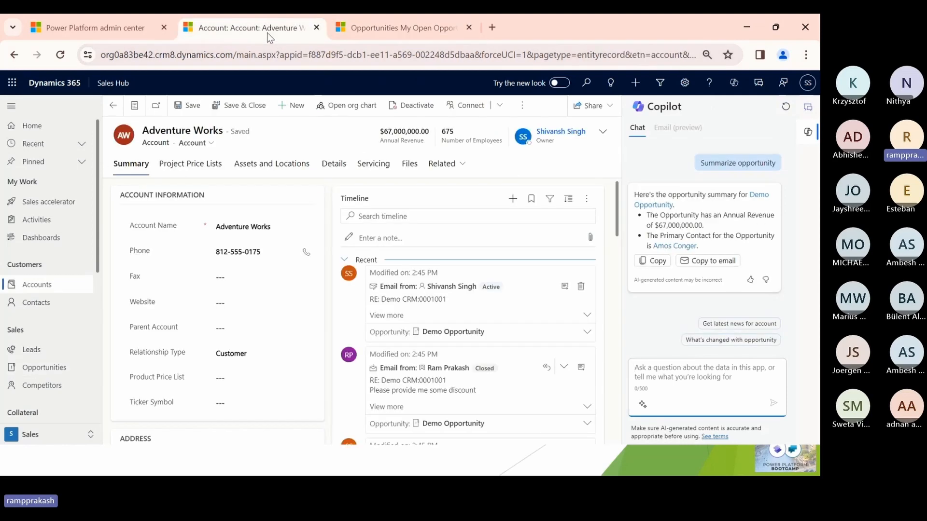
click(643, 404)
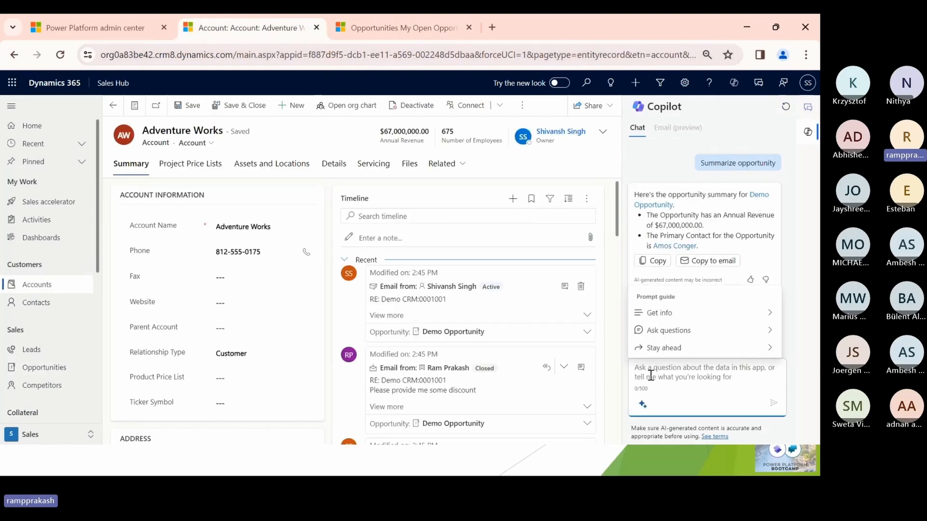
click(752, 319)
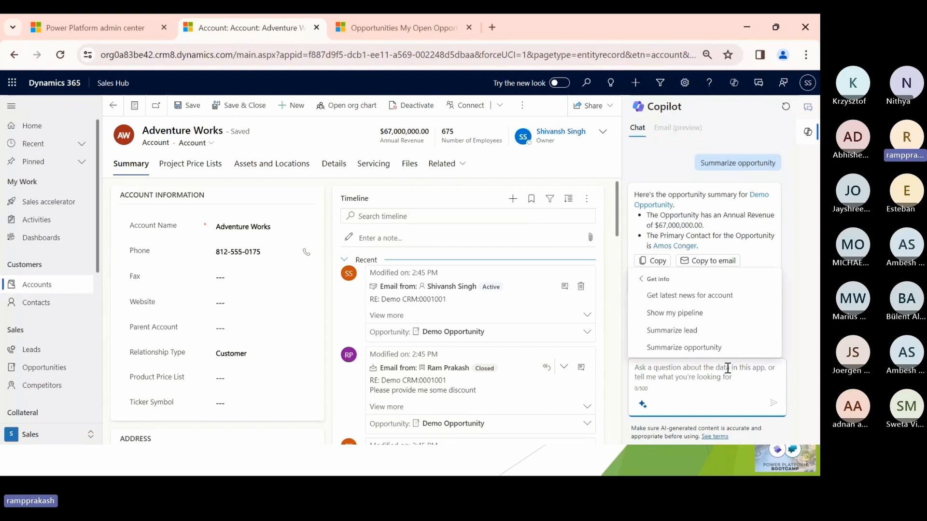
click(708, 314)
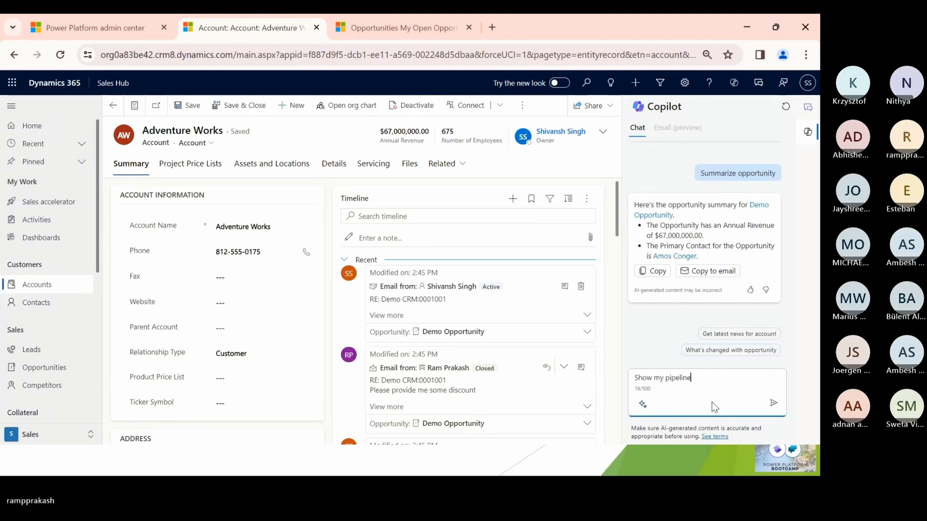
key(Return)
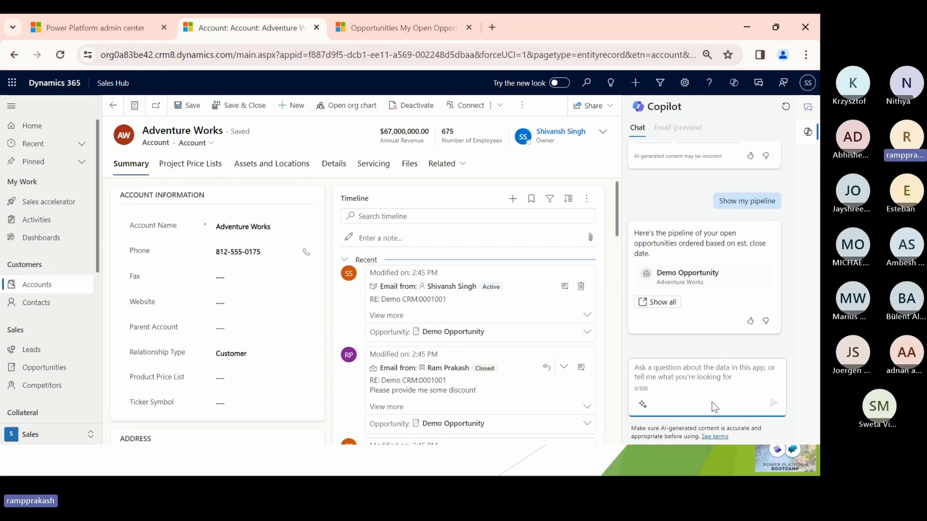
- Look through the prompts in Copilot's Ask questions and Stay ahead suggestion groups
click(642, 405)
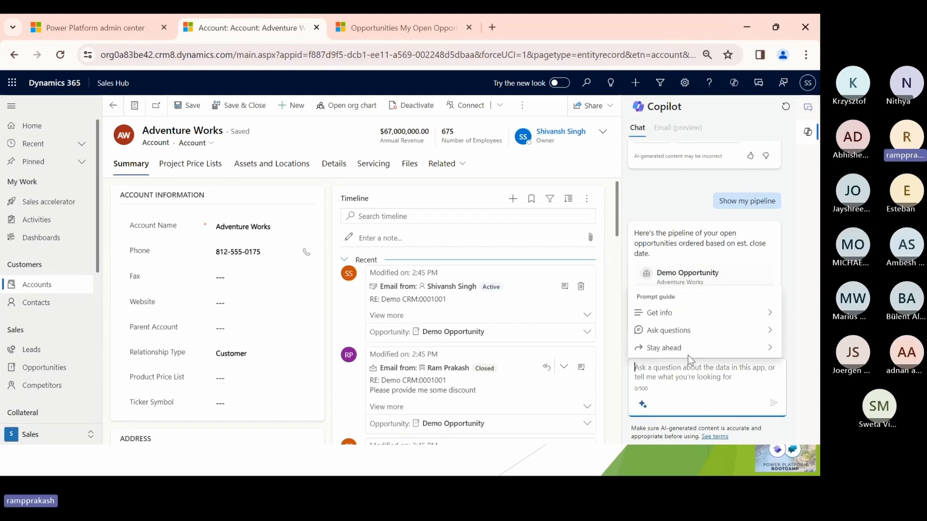
click(701, 331)
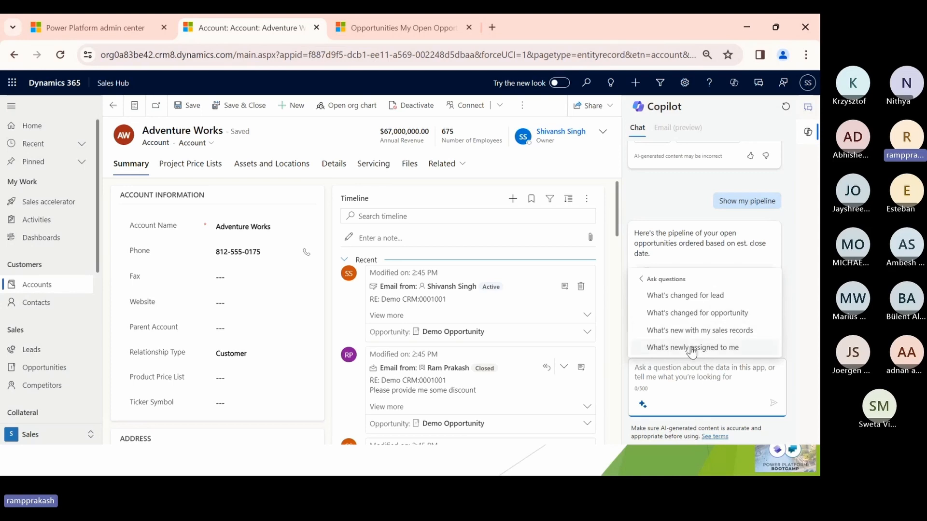
click(641, 279)
click(664, 348)
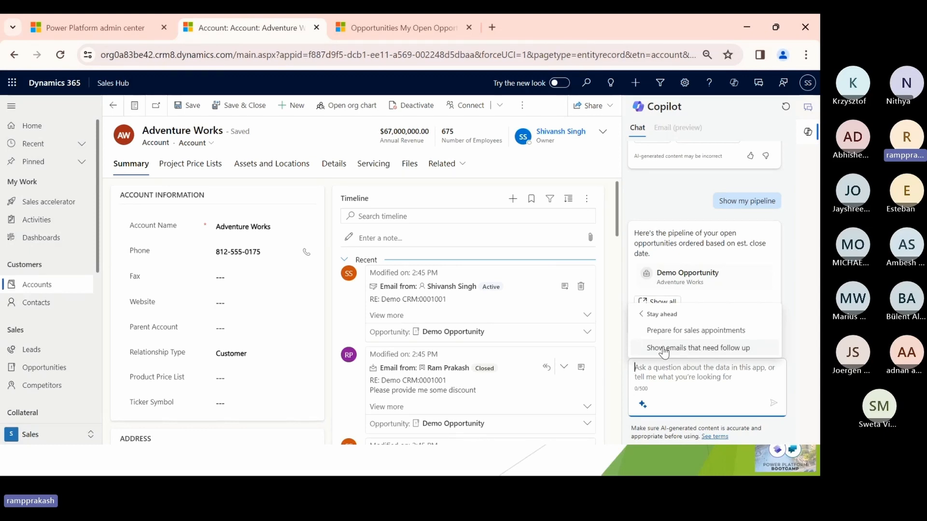
- Open the Demo Opportunity record and ask Copilot "What's changed since I last logged in 1 hour ago"
click(54, 369)
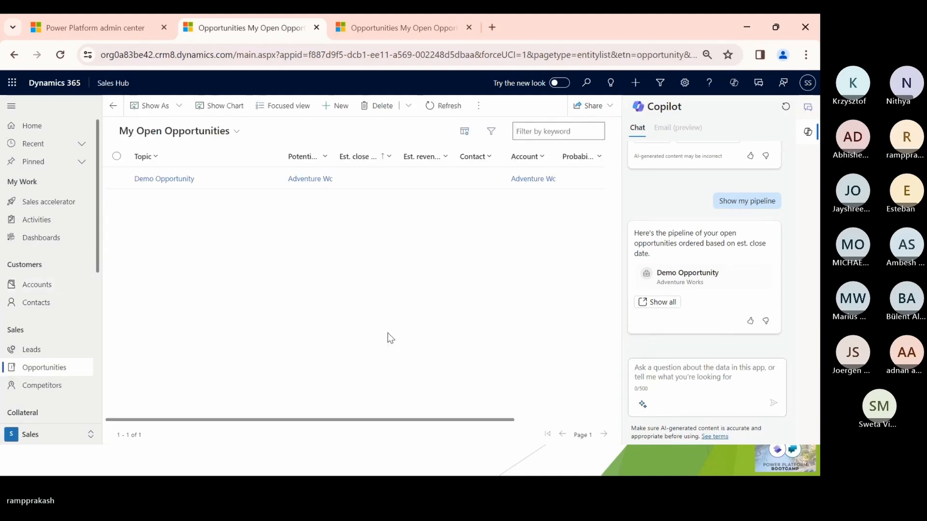
click(168, 179)
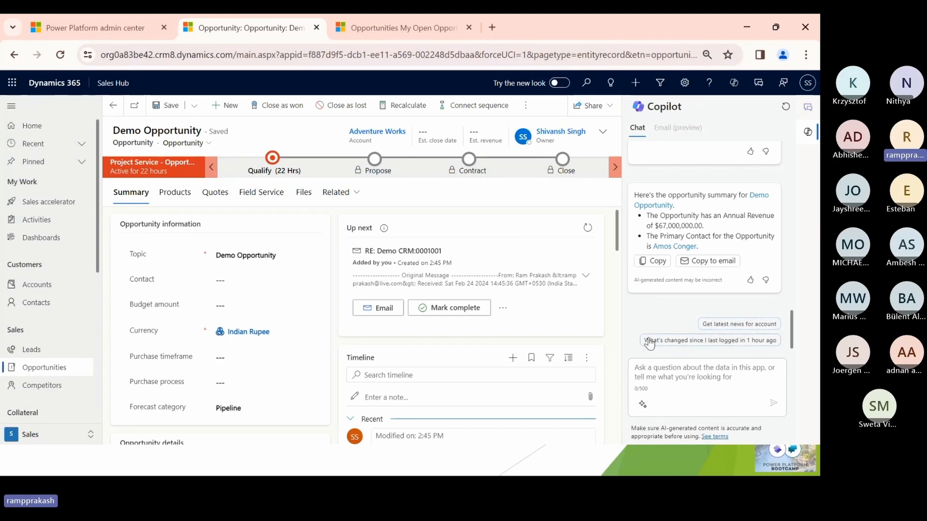
click(706, 340)
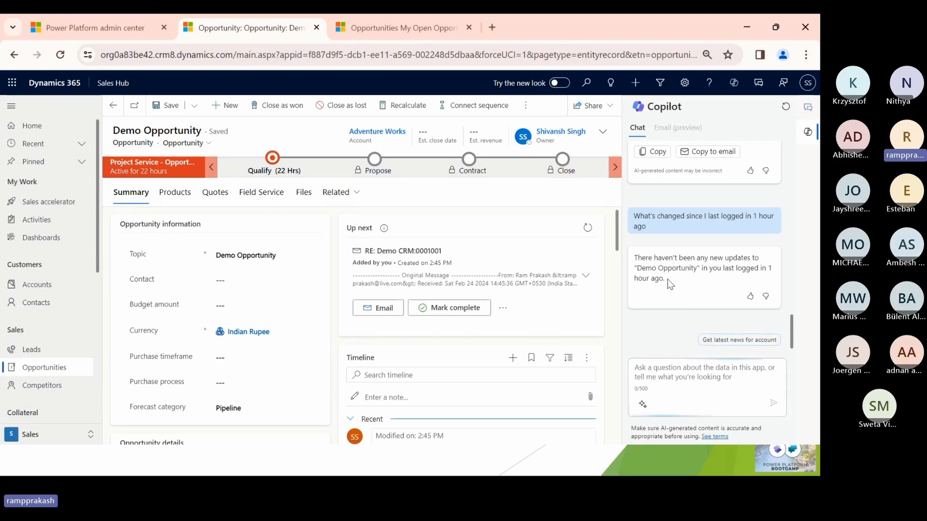
drag(669, 280, 636, 261)
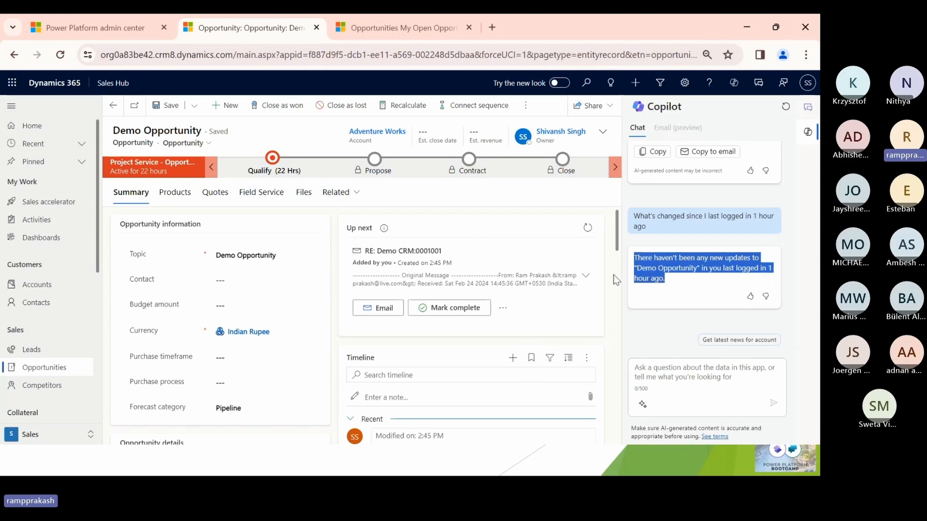
- Open the active "RE: Demo CRM:0001001" email from the opportunity's timeline
scroll(613, 274, down, 2)
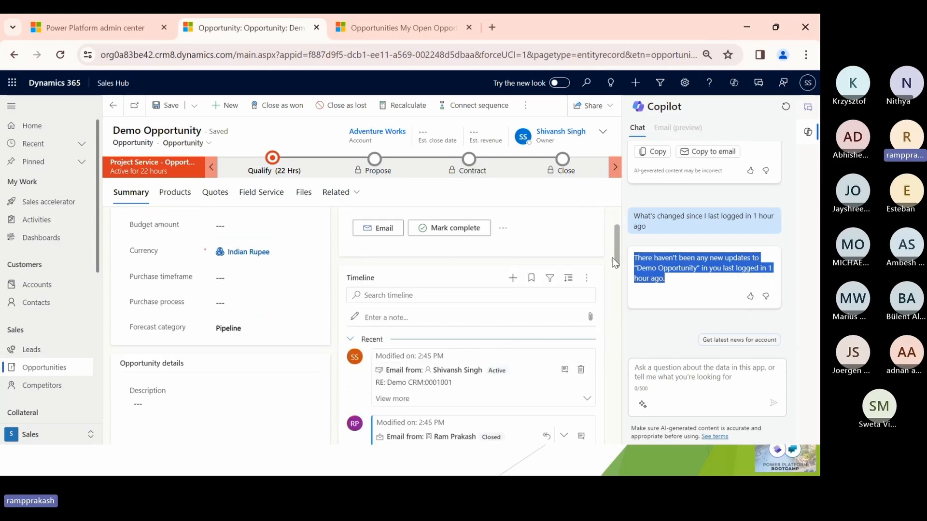
click(564, 369)
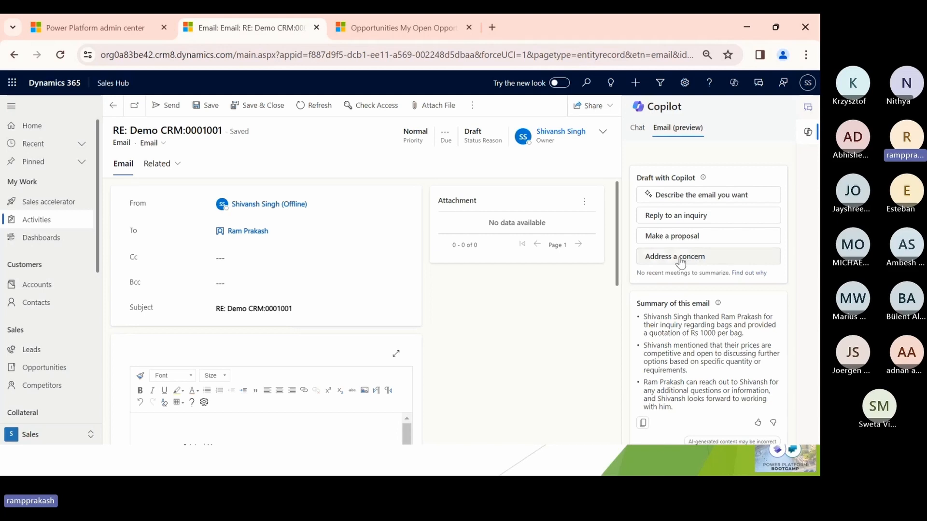
- Start a new opportunity from the My Open Opportunities list and close the Copilot pane
click(55, 367)
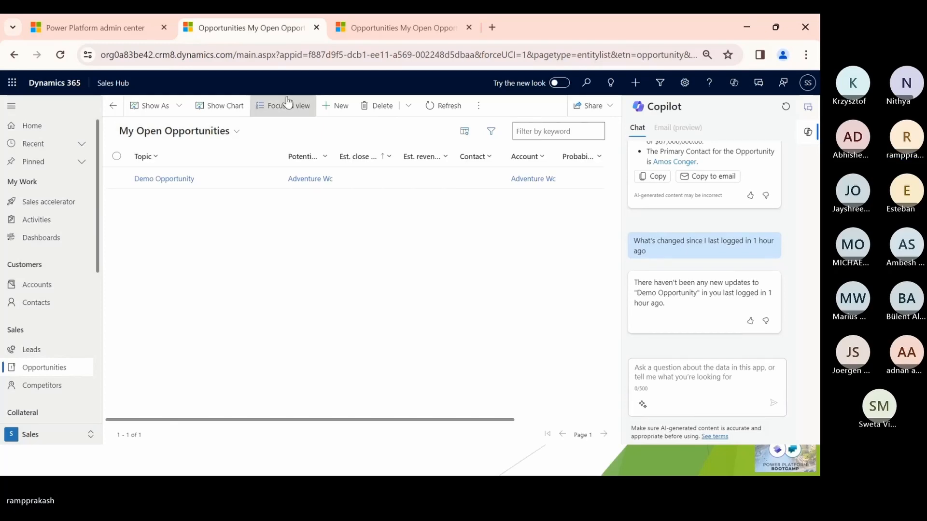
click(338, 106)
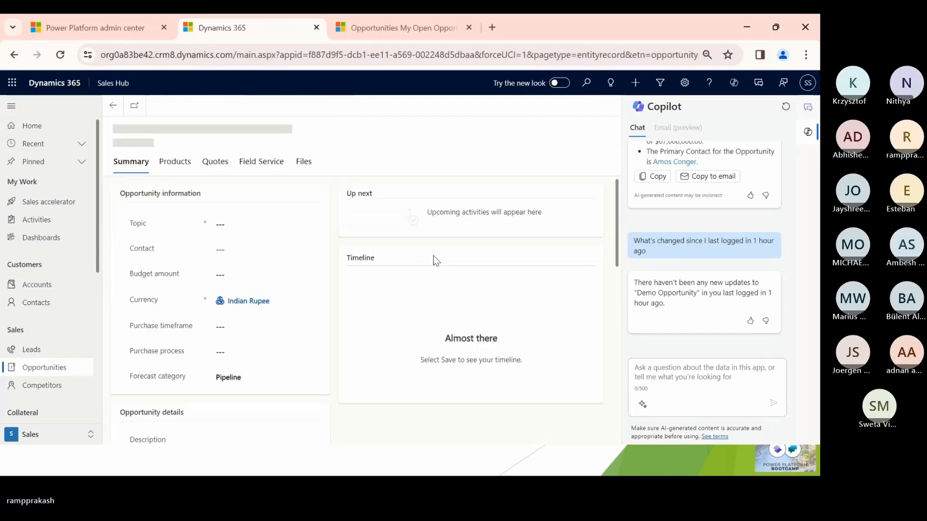
click(807, 132)
- Enter "Interaction with Customer" as the new opportunity's topic
click(270, 223)
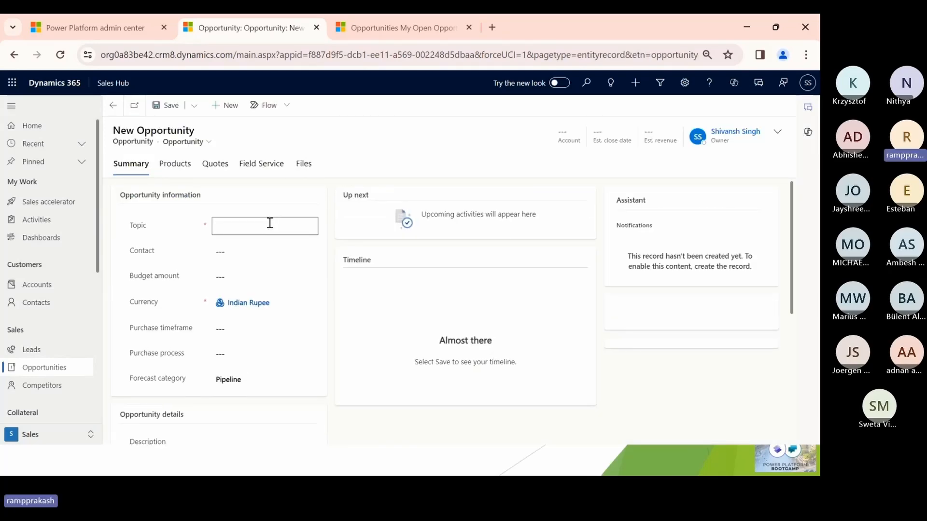
text(INtere)
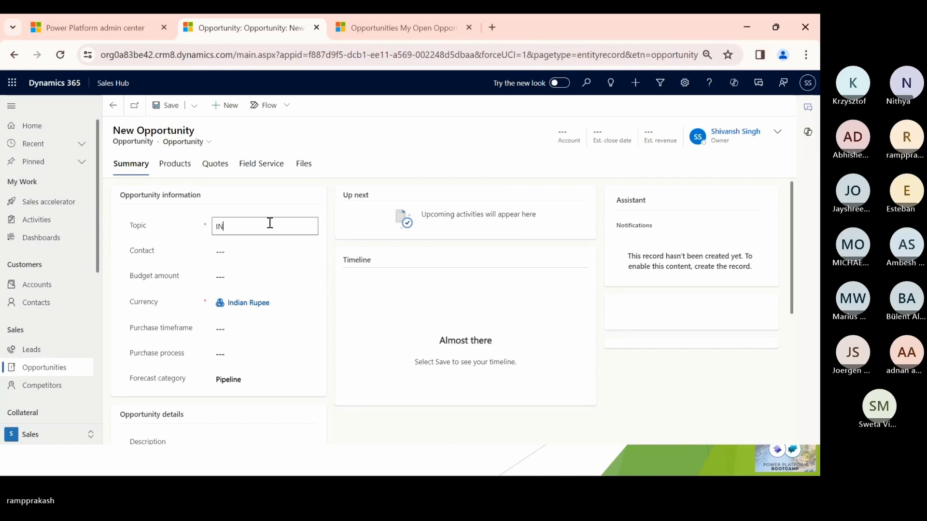
key(BackSpace)
key(BackSpace)
key(BackSpace)
key(BackSpace)
key(BackSpace)
text(nteraction with customer)
key(ctrl+a)
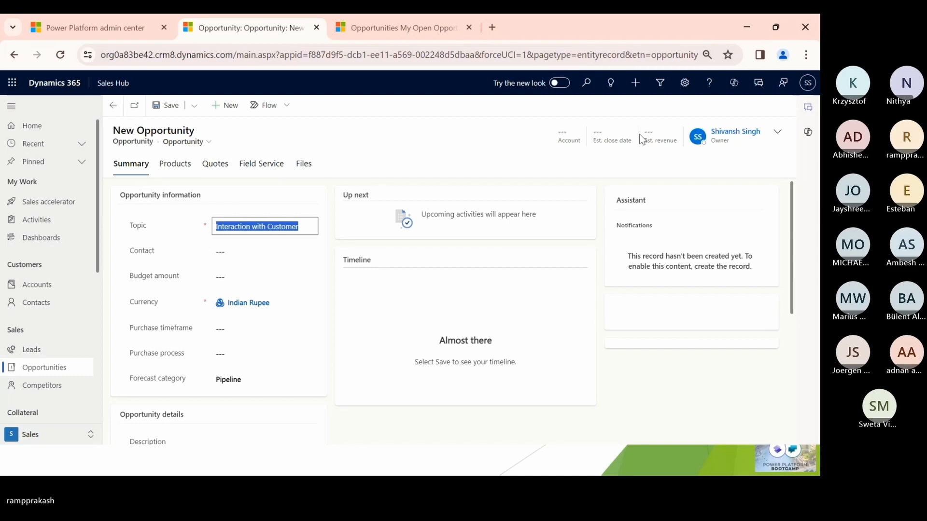
- Set the opportunity's account to Adventure Works and its estimated revenue to 10000, and save the record
click(784, 134)
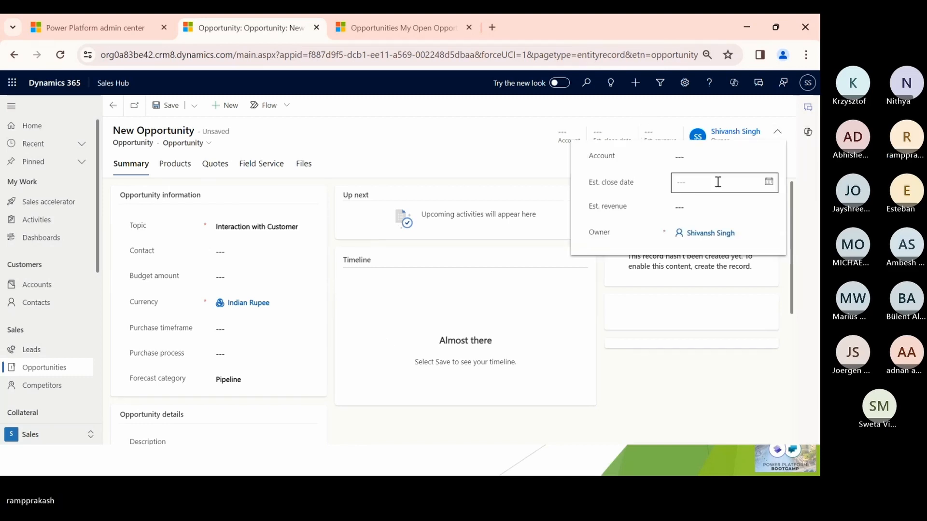
click(707, 157)
click(673, 195)
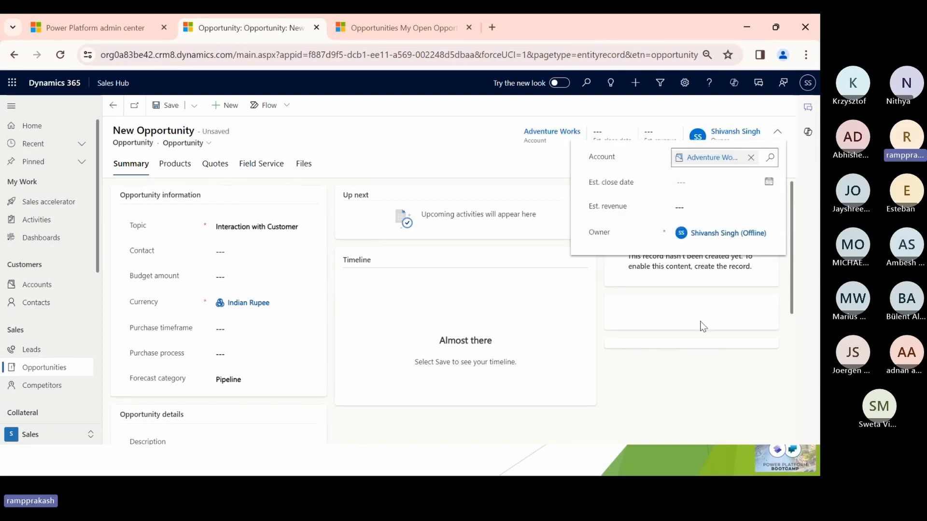
click(691, 207)
text(10000)
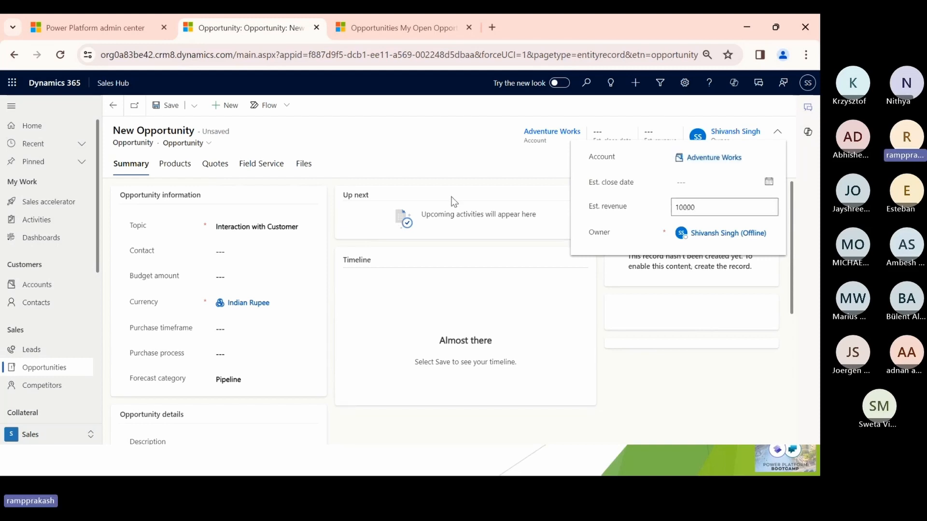
click(413, 154)
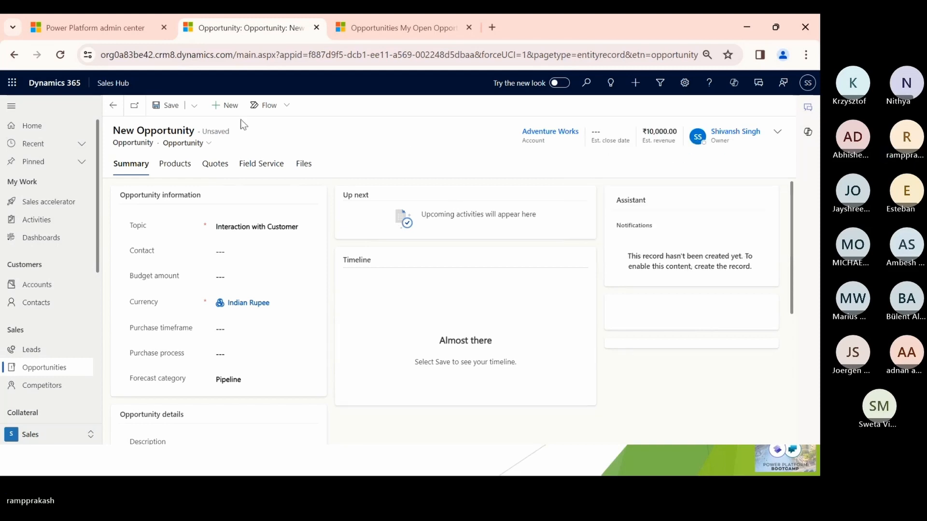
click(155, 104)
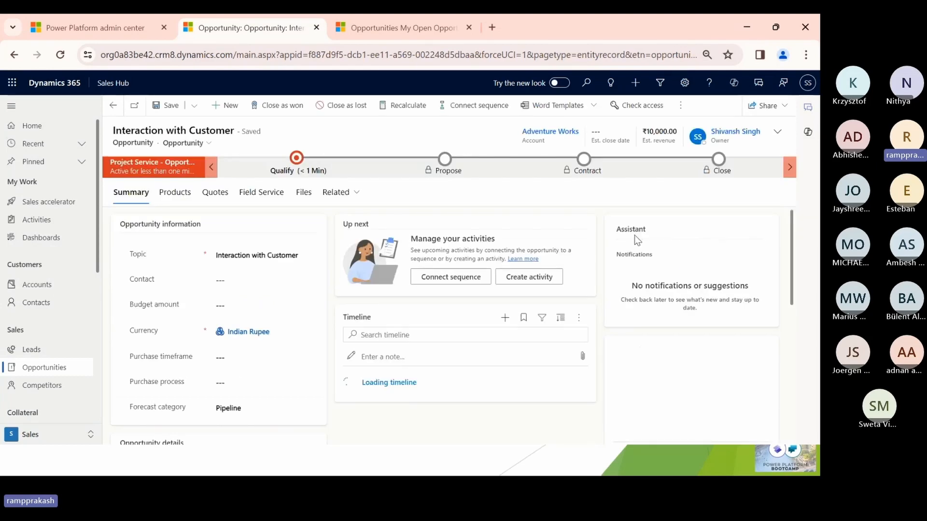
- Check the signed-in Dynamics account, switch to Outlook and open the inbox of the personal live.com mailbox
click(807, 82)
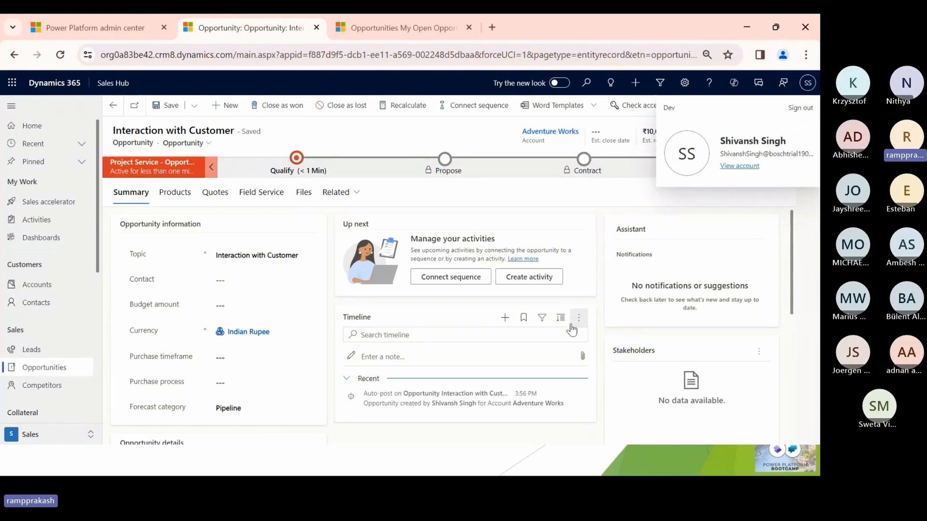
key(super+d)
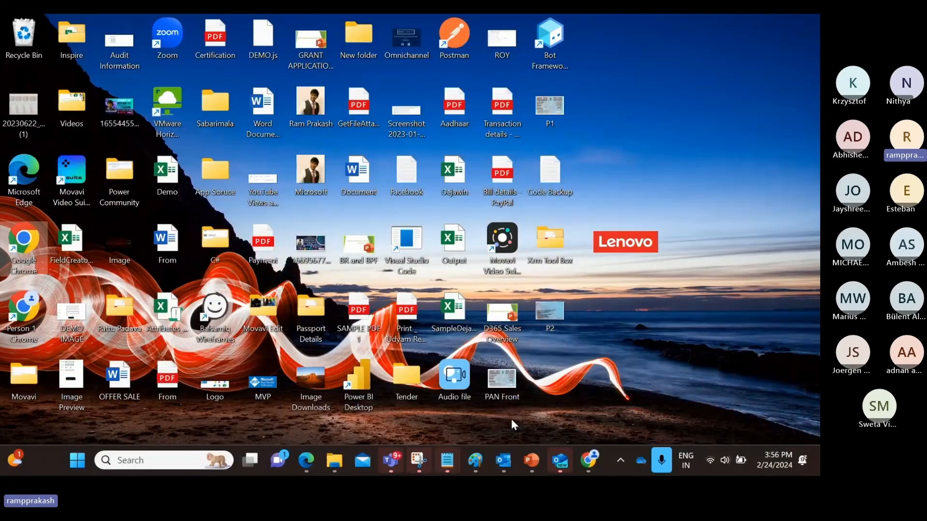
click(503, 460)
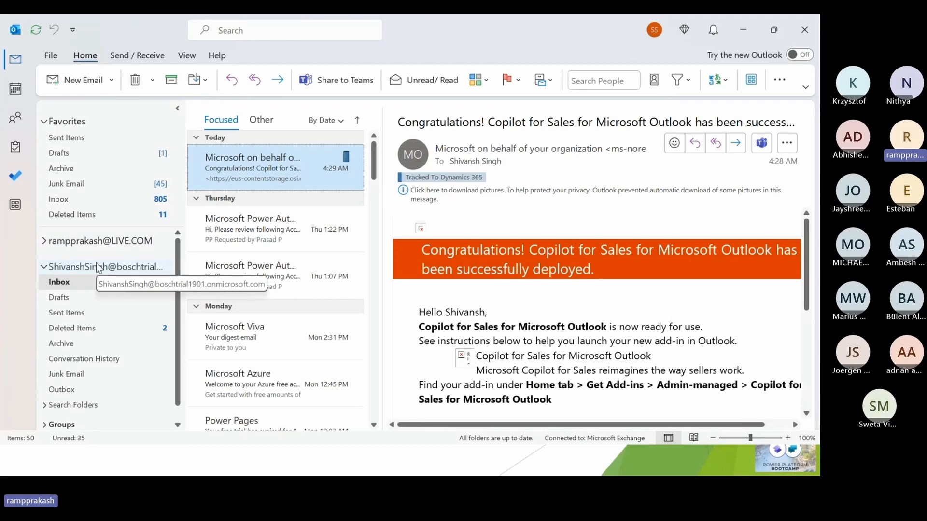
click(84, 242)
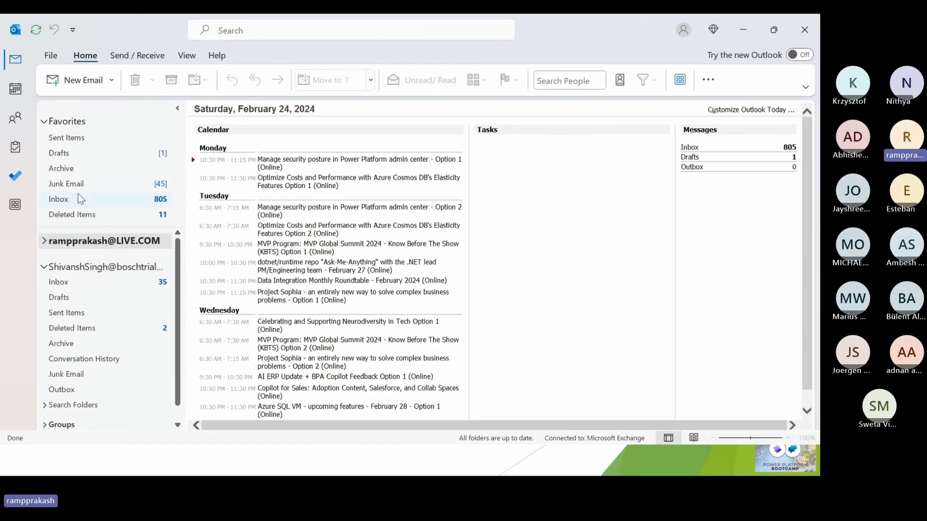
click(80, 199)
- Create a new email addressed to the Dynamics 365 sales user's onmicrosoft.com mailbox
click(74, 83)
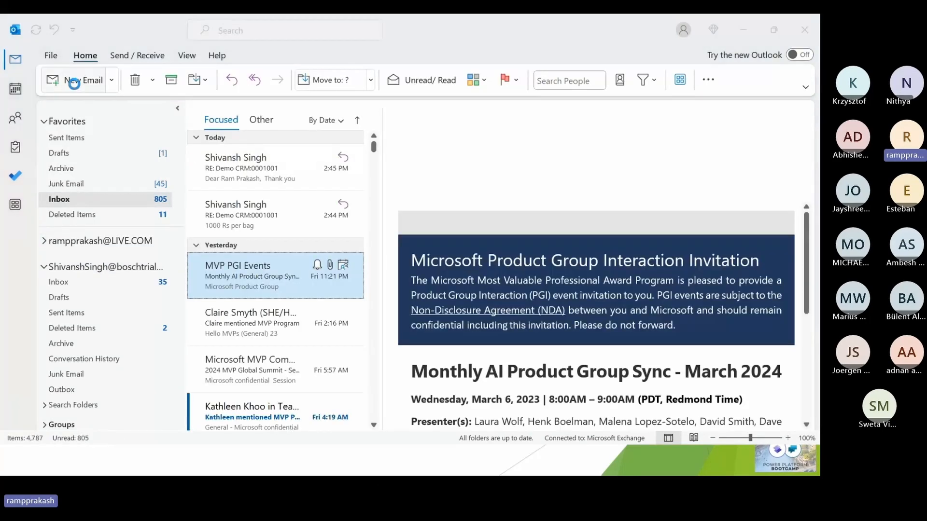
text(shi)
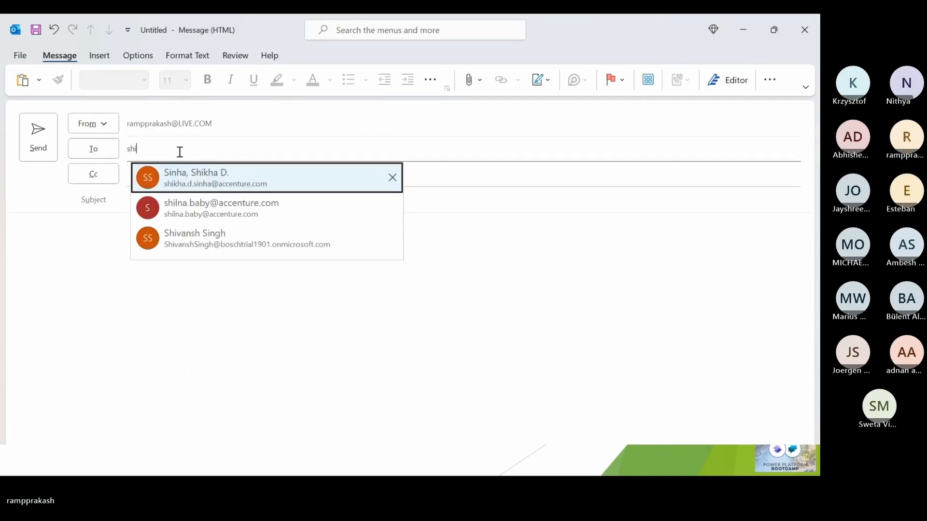
key(BackSpace)
key(BackSpace)
key(BackSpace)
text(shivan)
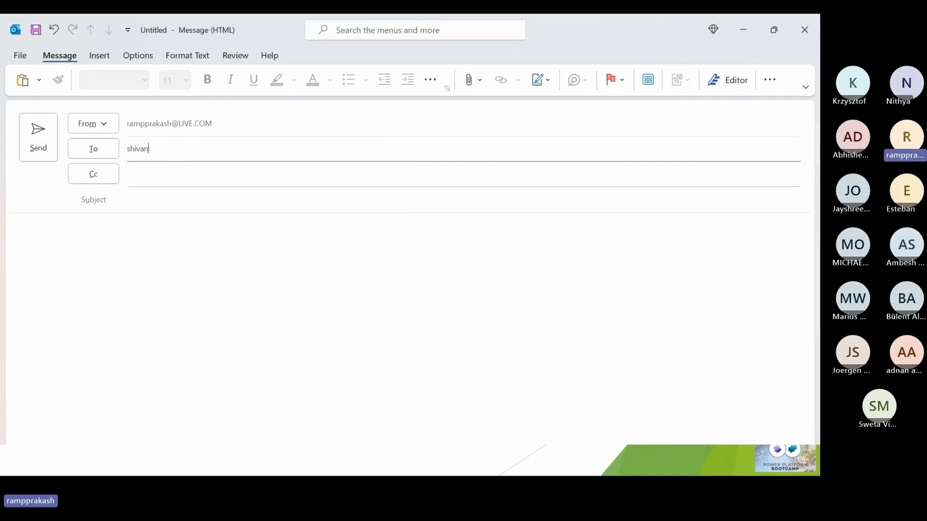
click(190, 178)
- Enter "Price for Bagss" as the email's subject
click(163, 194)
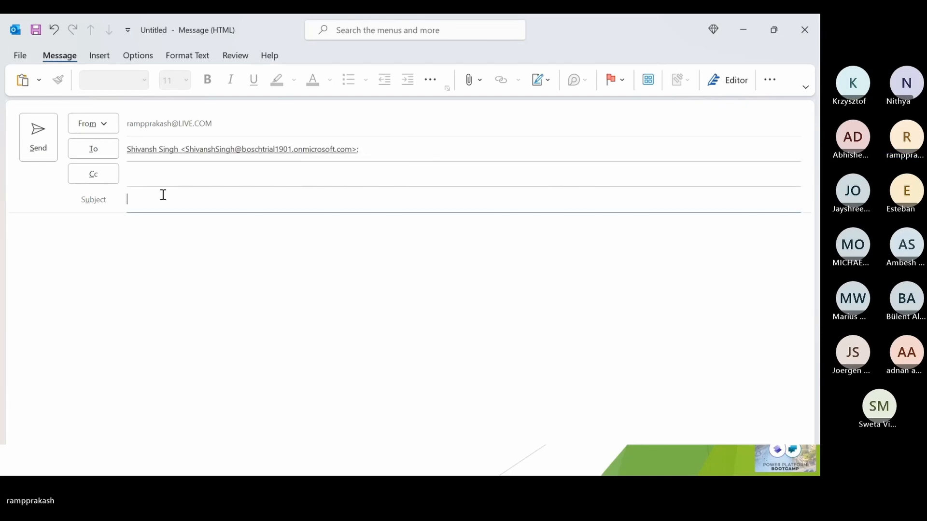
text(price for)
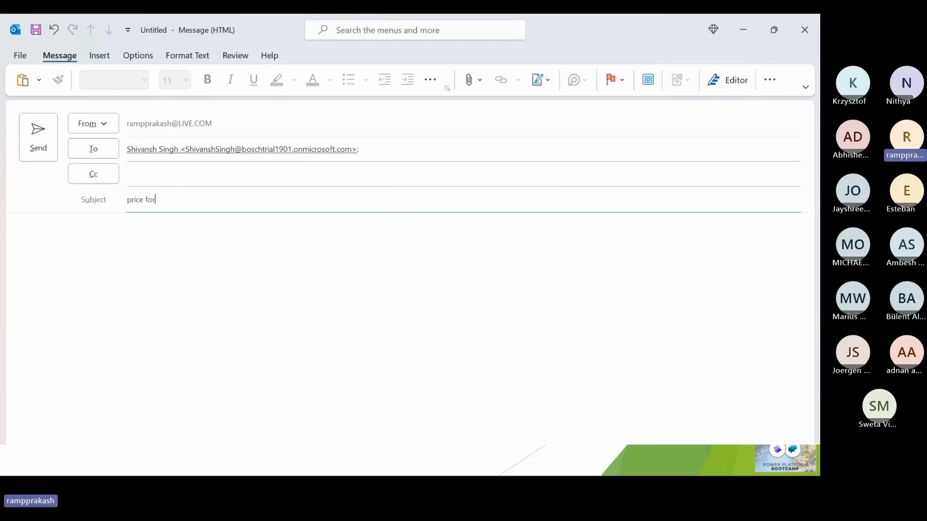
key(BackSpace)
key(BackSpace)
key(BackSpace)
key(BackSpace)
key(BackSpace)
key(BackSpace)
key(BackSpace)
key(BackSpace)
text(Price )
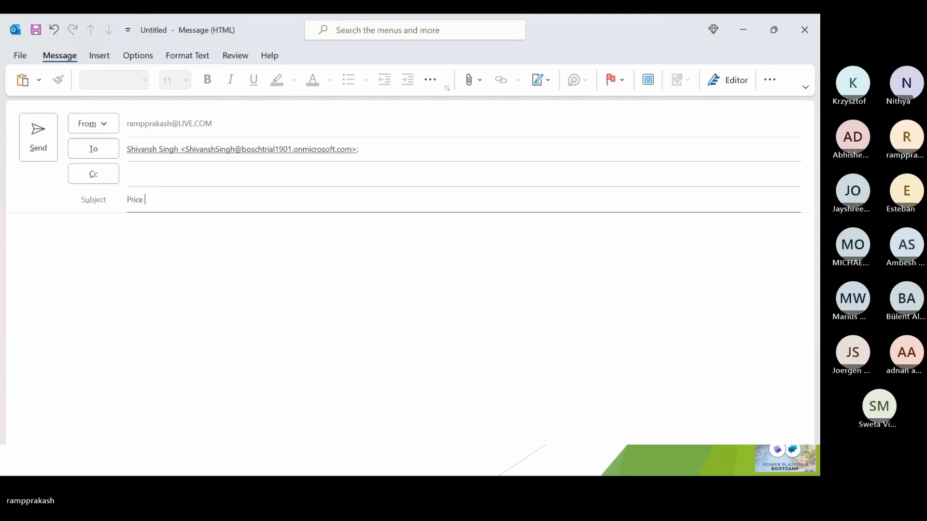
text(for Bagss)
key(Tab)
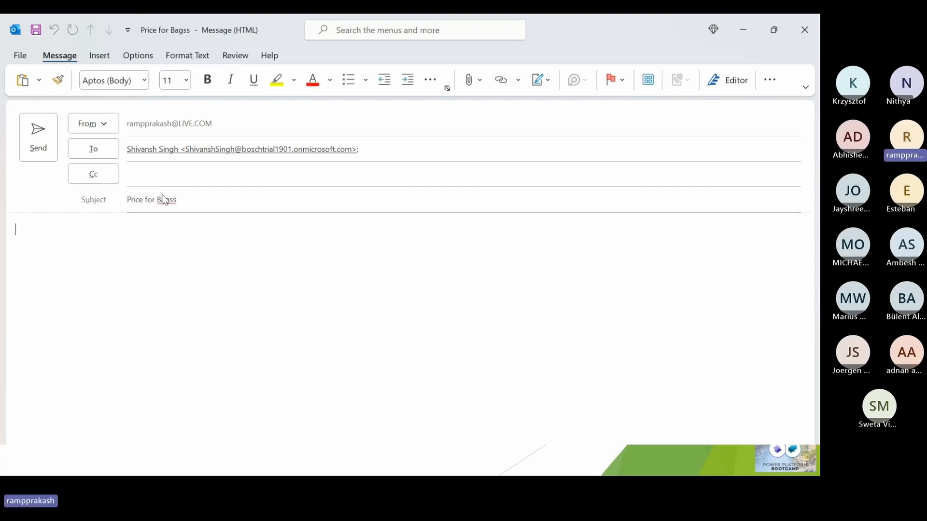
- Write the email body: "Hi Team," and, below a blank line, "Can you please provide me the pricing or Quote for Bags."
text(Hi Team,)
key(Return)
key(Return)
text(Can you please provide me )
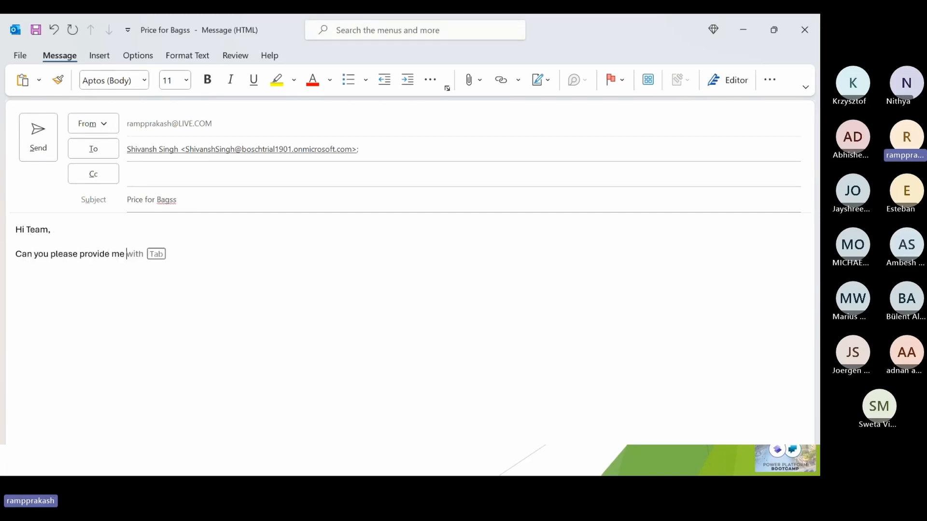
text(the pricing o)
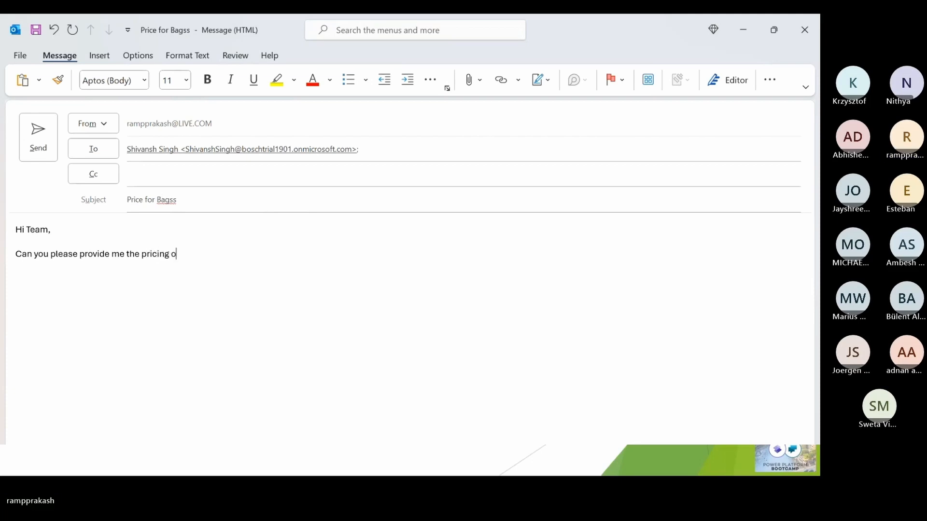
text(r Quote for Ba)
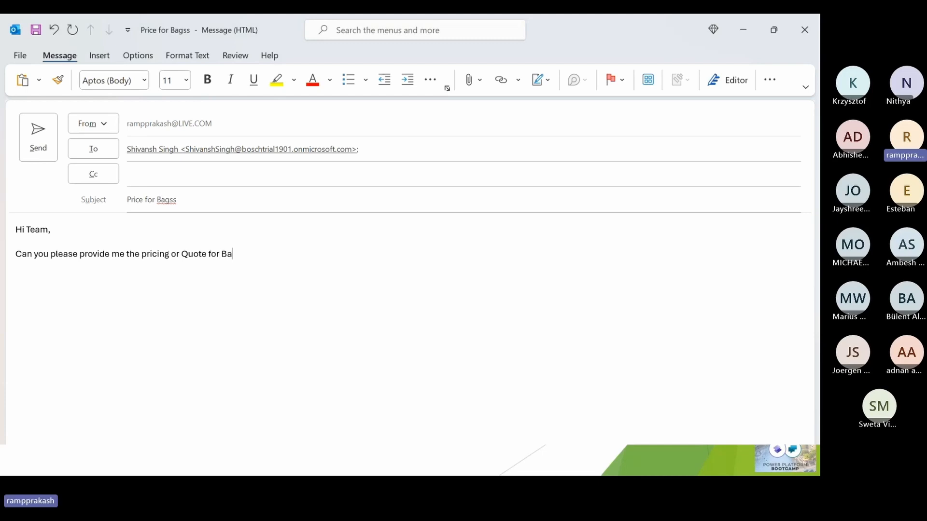
text(gss)
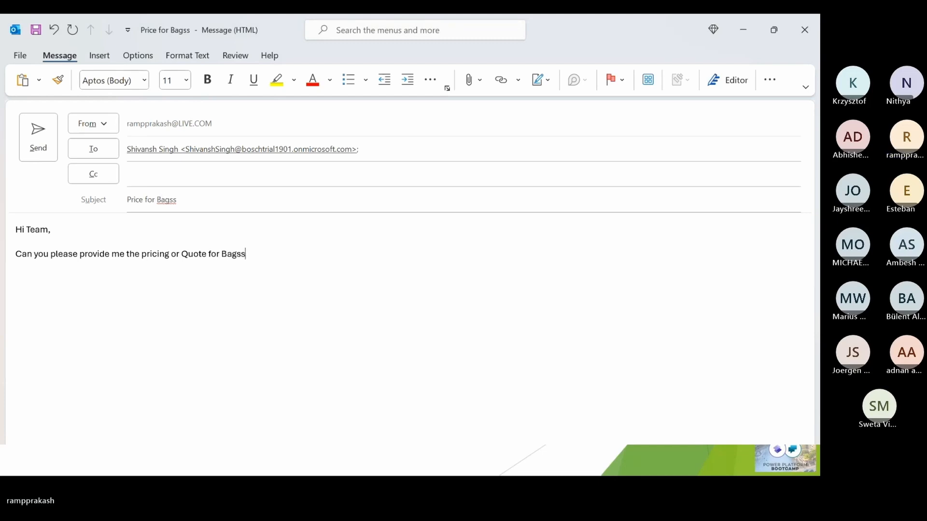
key(BackSpace)
text(.)
- Close the email with "Regards," and the sales user's first name on the line below
key(Return)
key(Return)
text(Regardsm)
key(BackSpace)
text(,)
key(Return)
text(Shivansh)
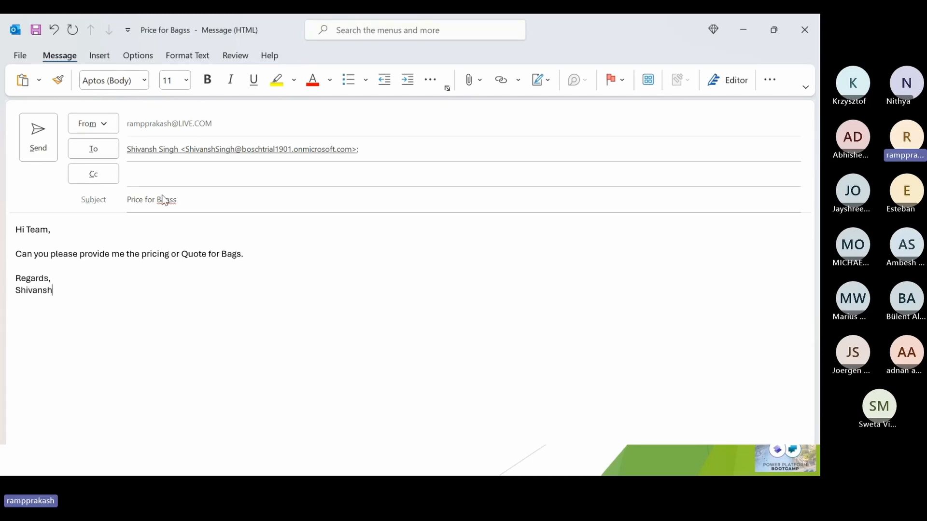
- Send the email and select the received "Price for Bagss" message in the sales user's inbox
key(alt+s)
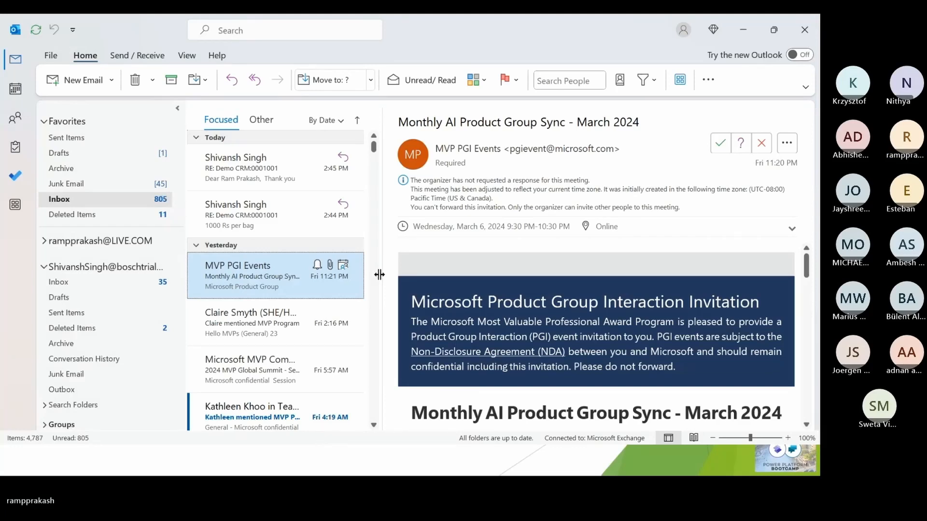
click(103, 281)
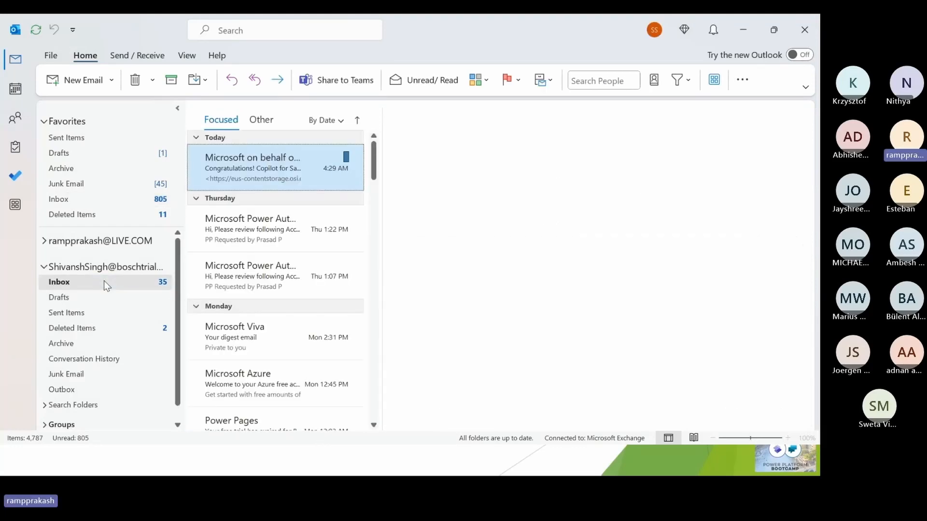
click(126, 56)
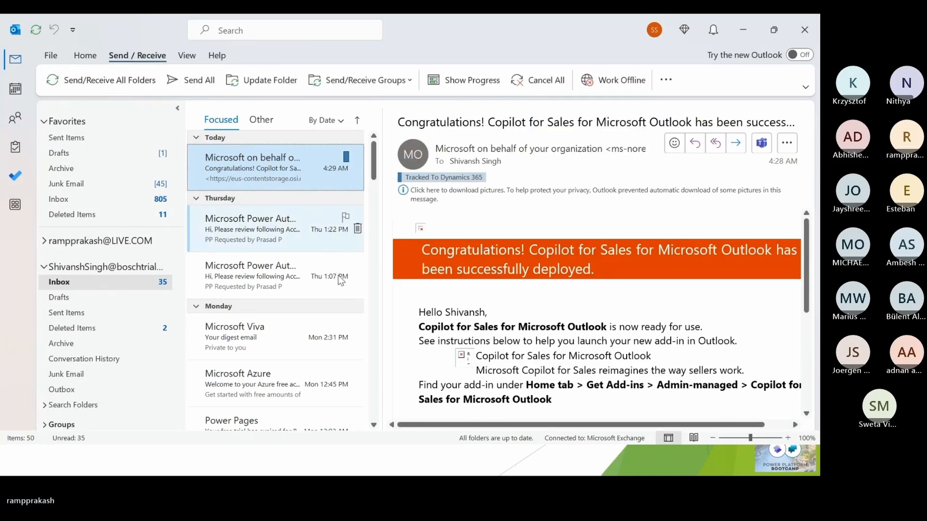
click(233, 164)
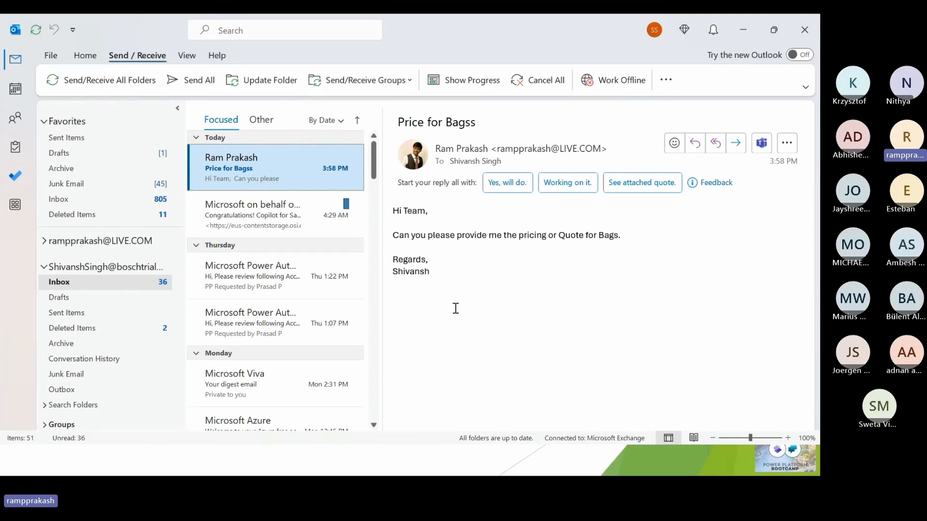
double_click(261, 166)
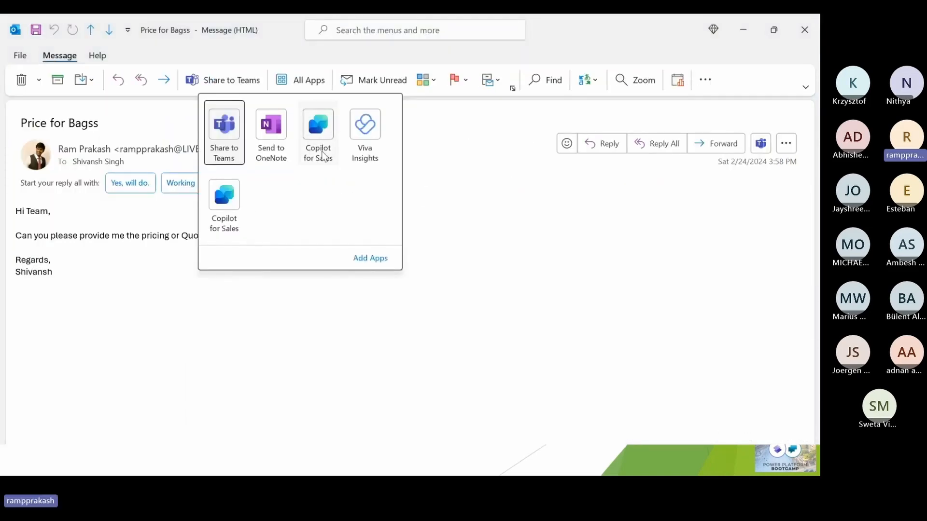
click(323, 156)
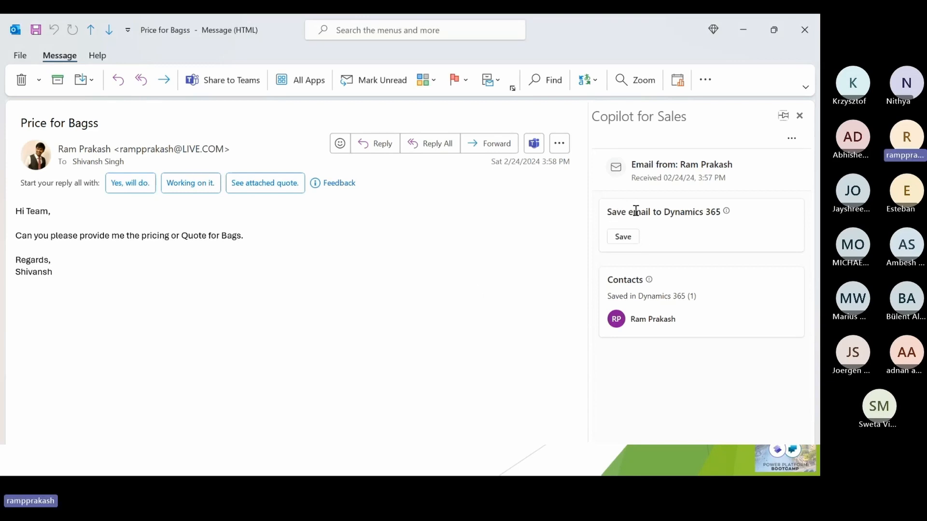
click(623, 237)
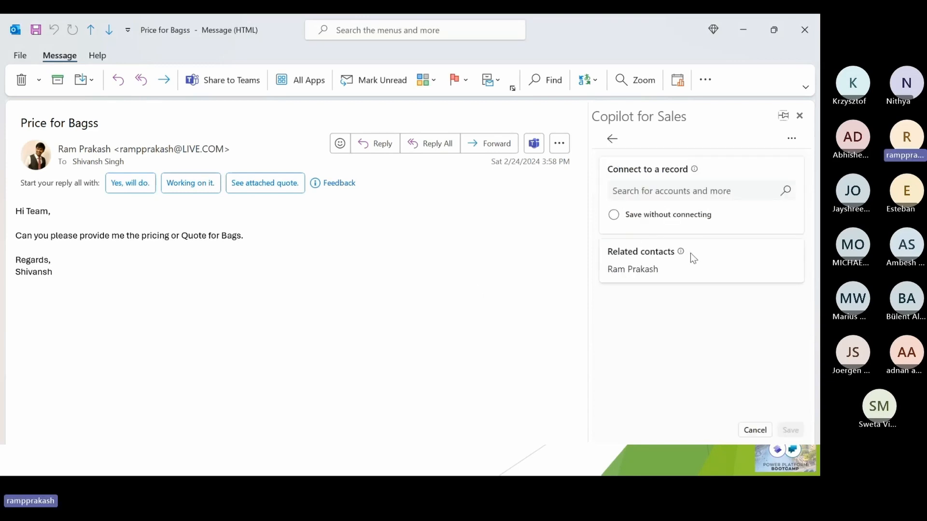
click(651, 189)
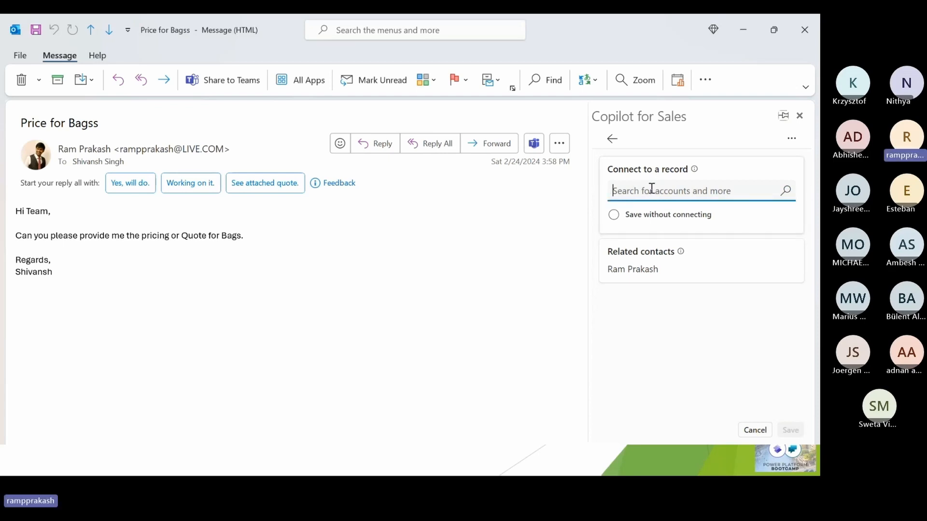
text(demo)
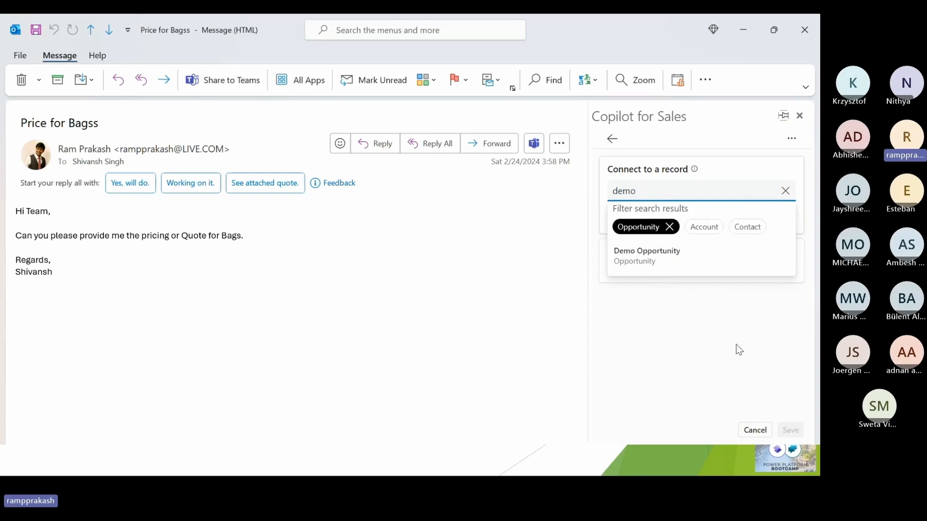
click(701, 228)
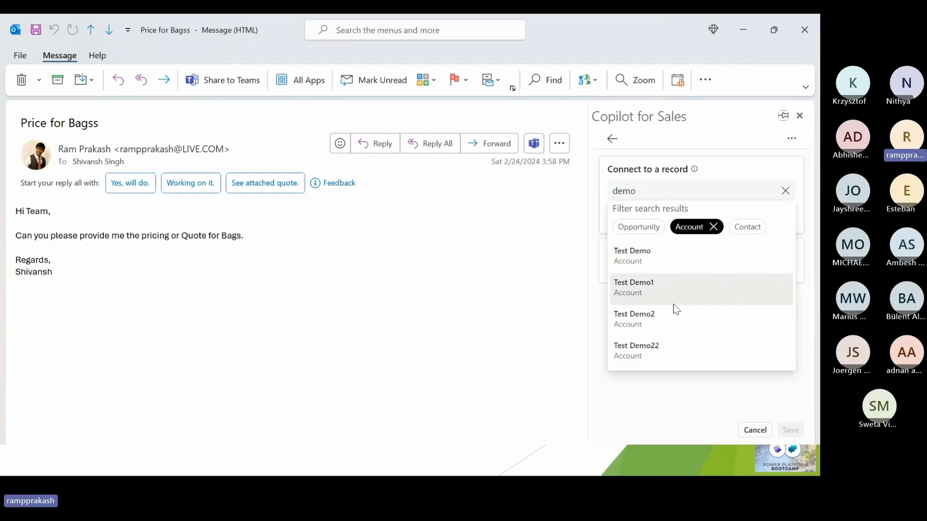
click(660, 196)
key(BackSpace)
key(BackSpace)
key(BackSpace)
key(BackSpace)
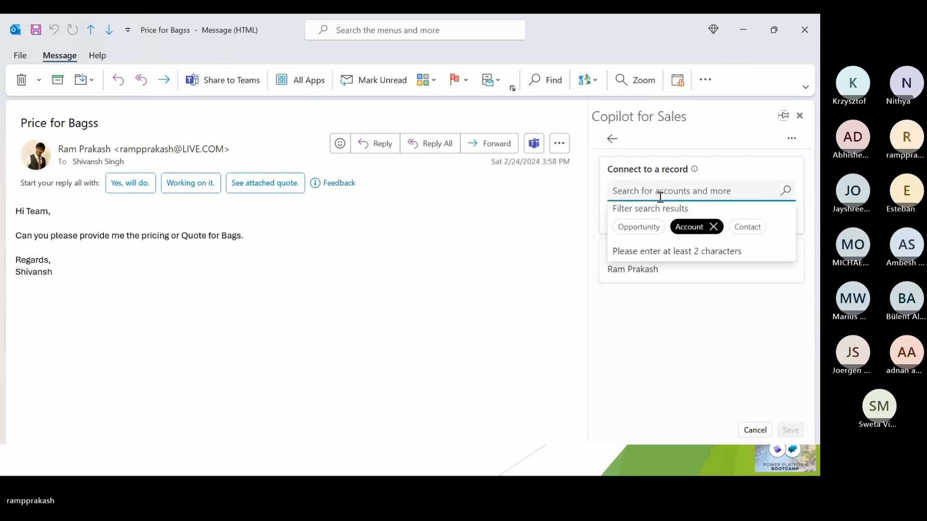
text(demo)
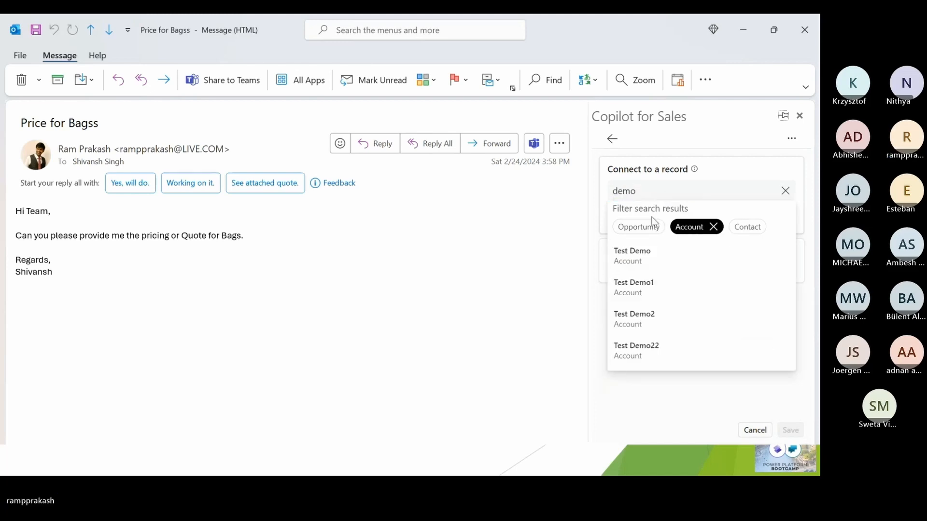
click(644, 228)
click(672, 322)
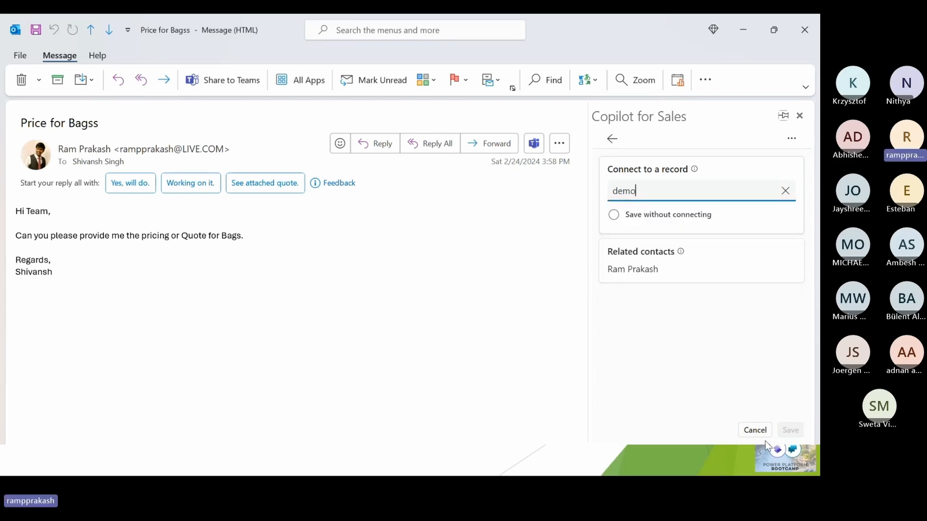
click(756, 435)
- Close the message and Outlook, and start Outlook again
click(804, 30)
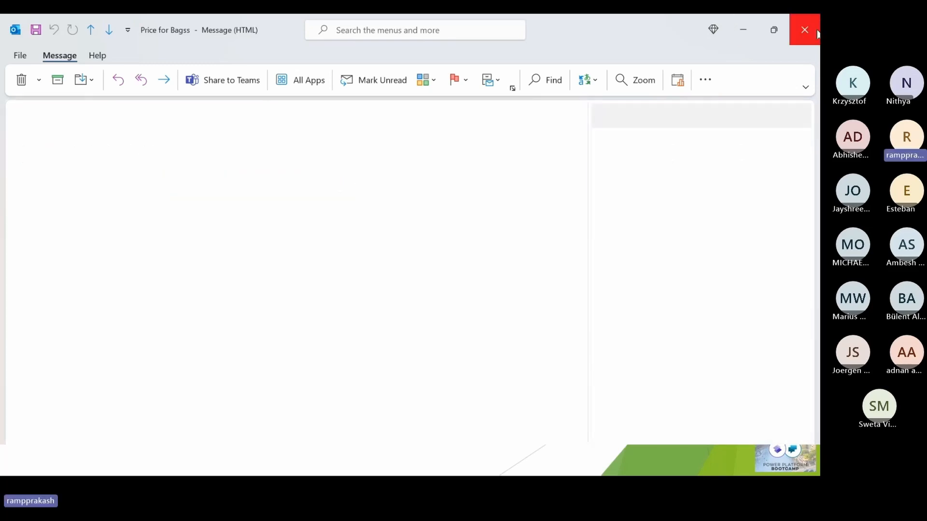
click(801, 42)
key(super)
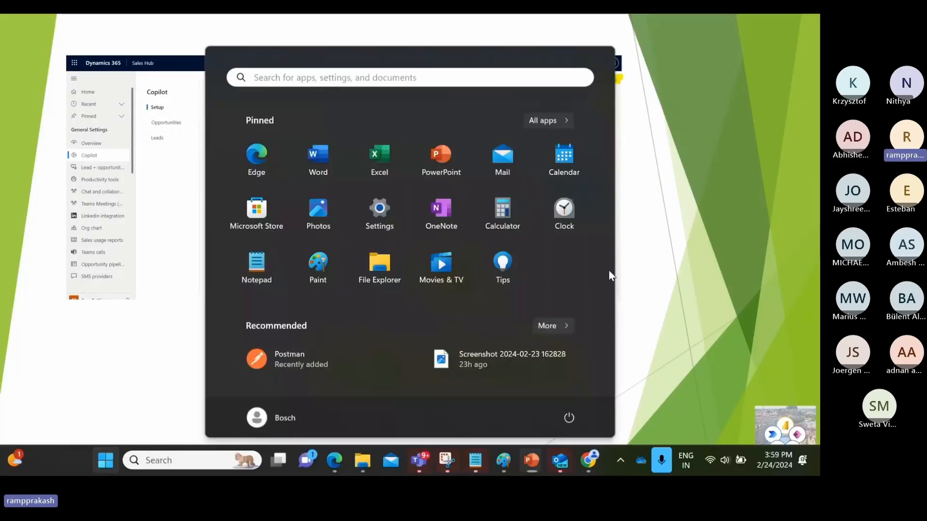
text(out)
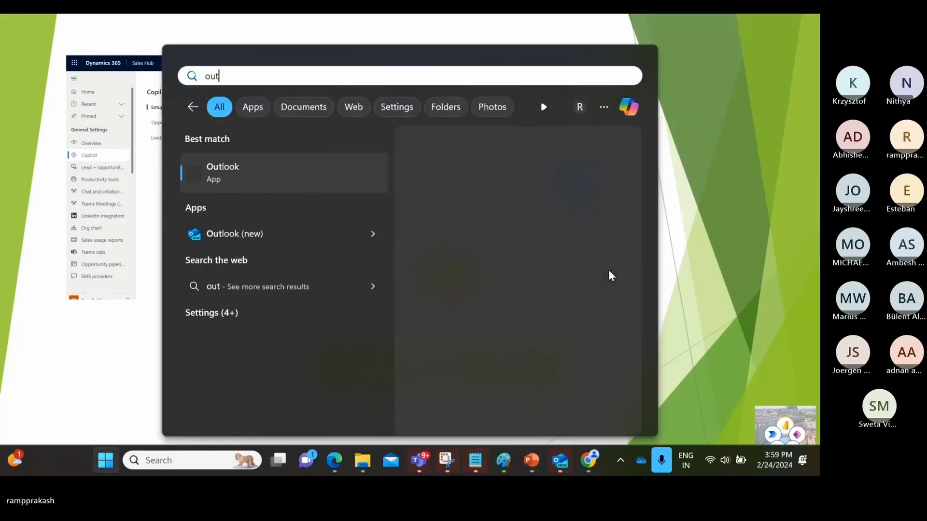
key(Return)
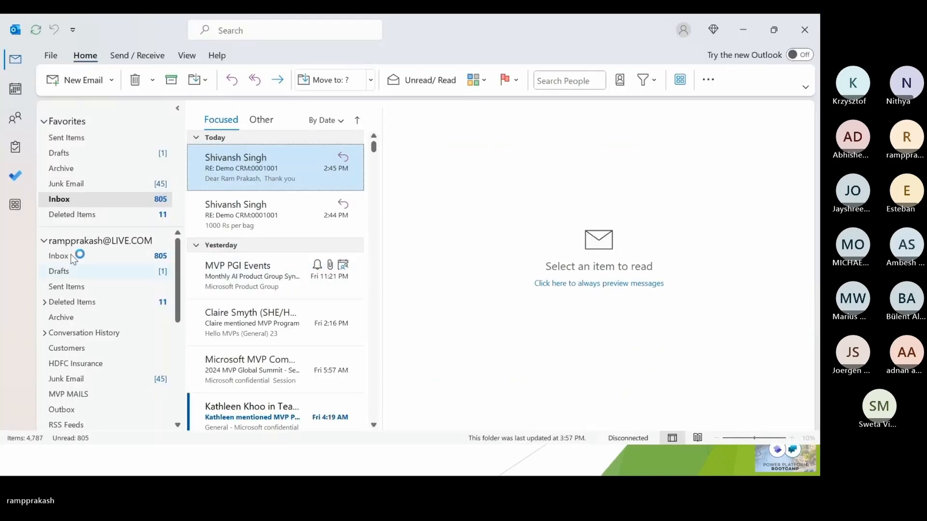
- Open the "Price for Bagss" message from the sales user's inbox and show it in Copilot for Sales
click(72, 284)
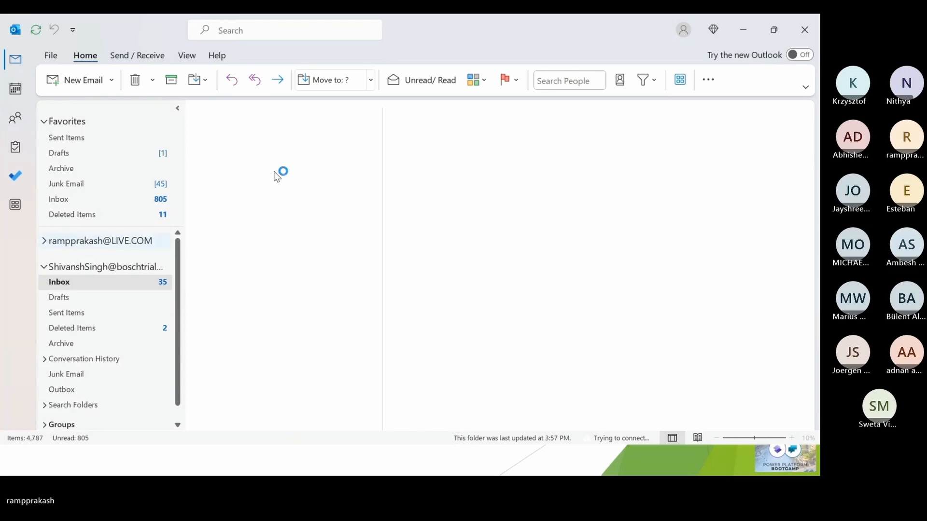
double_click(484, 235)
click(305, 82)
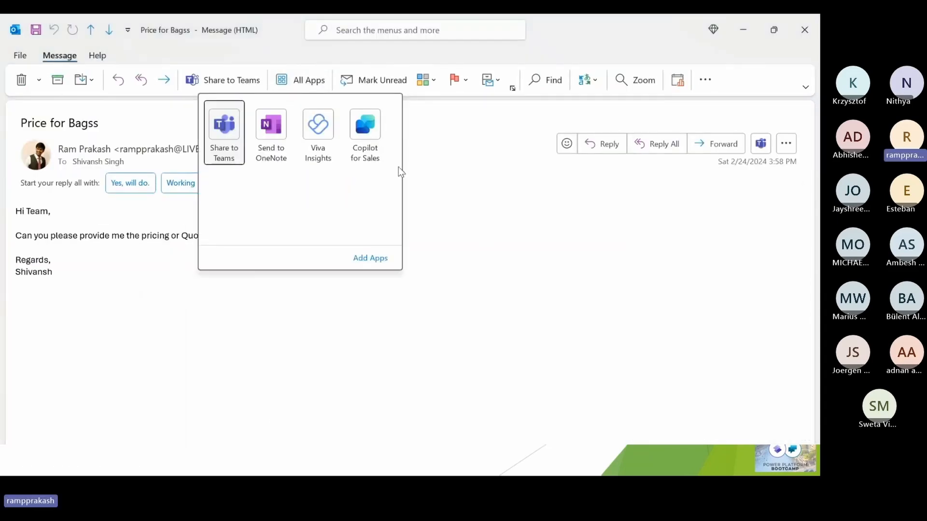
click(371, 148)
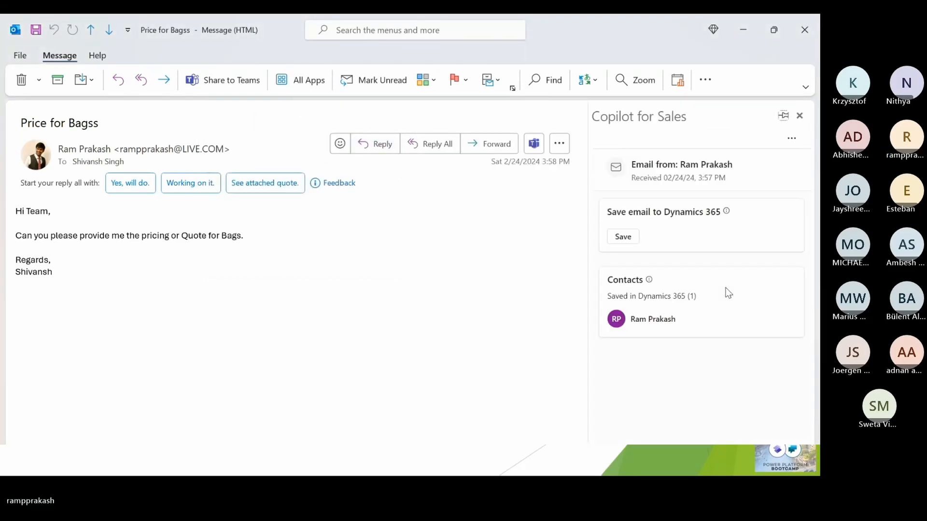
- Save the email to Dynamics 365 connected to the opportunity "Demo Opportunity", and close the message
click(623, 237)
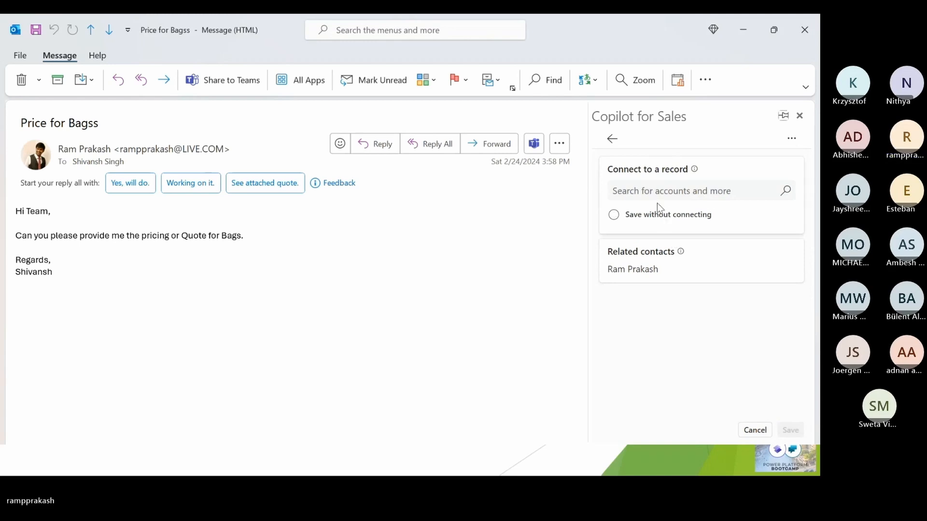
click(652, 190)
text(demo)
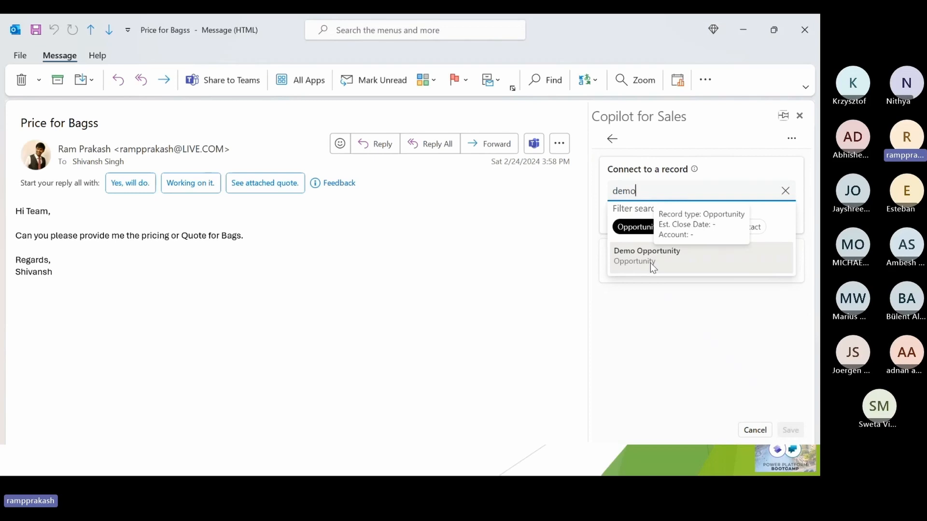
click(651, 262)
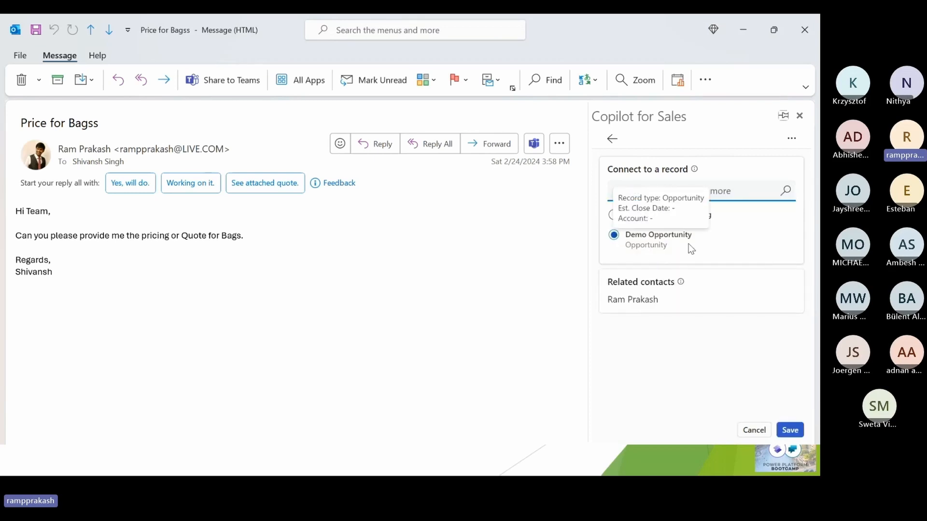
click(789, 429)
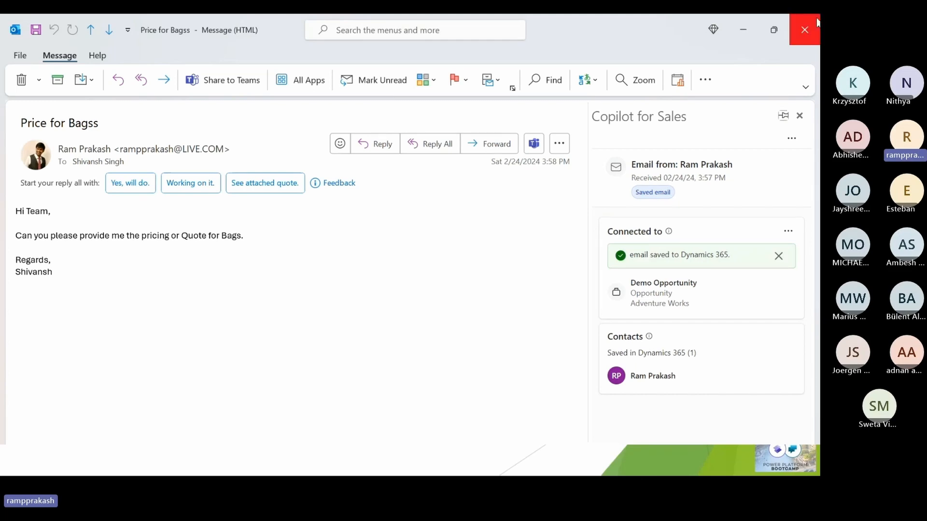
click(804, 29)
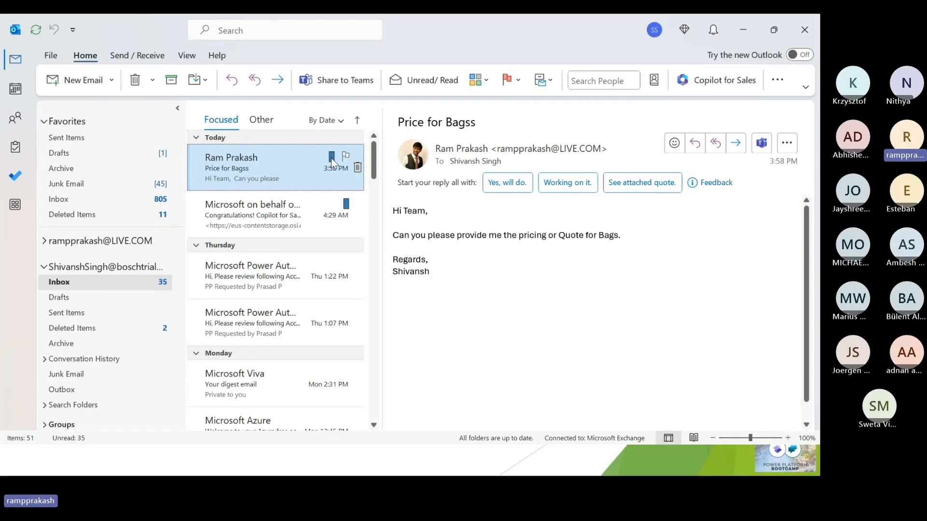
- Switch to Dynamics 365 to check the open opportunity record, go back to the opportunities list, and return to Outlook
key(alt+Tab)
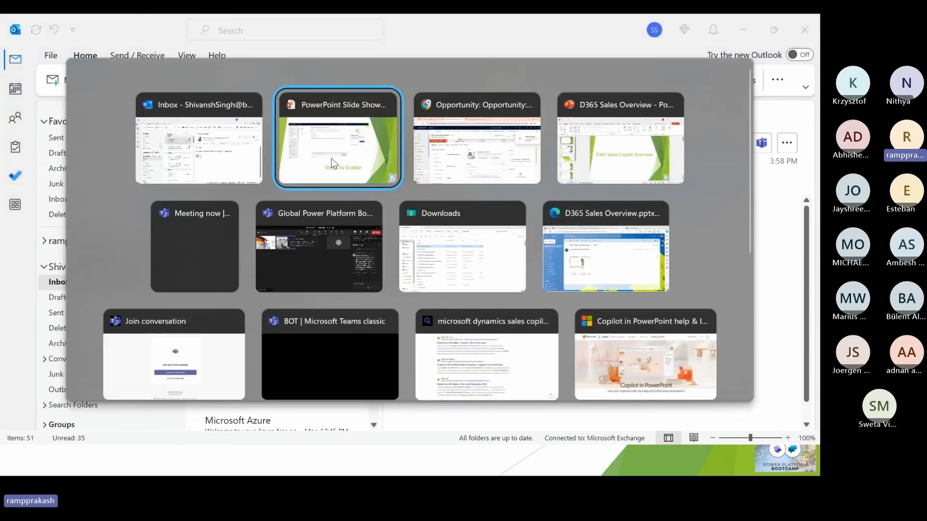
key(Tab)
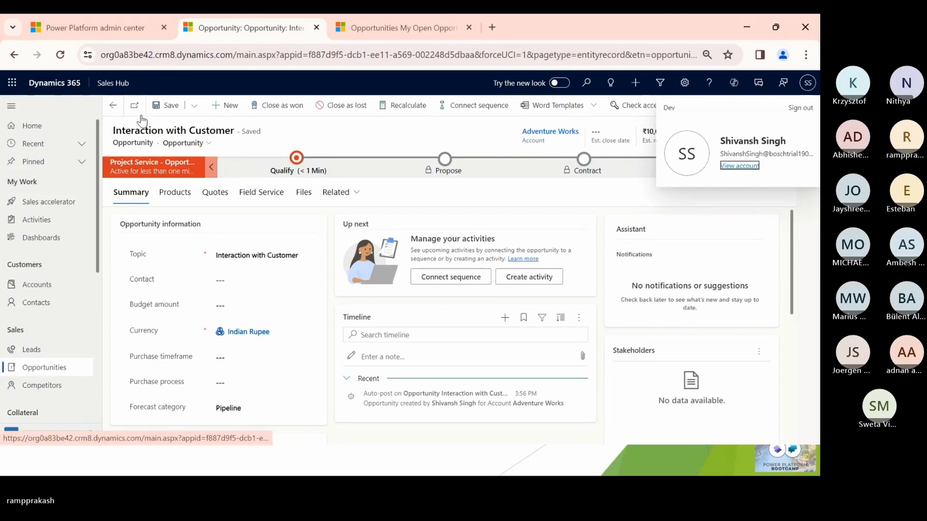
click(109, 110)
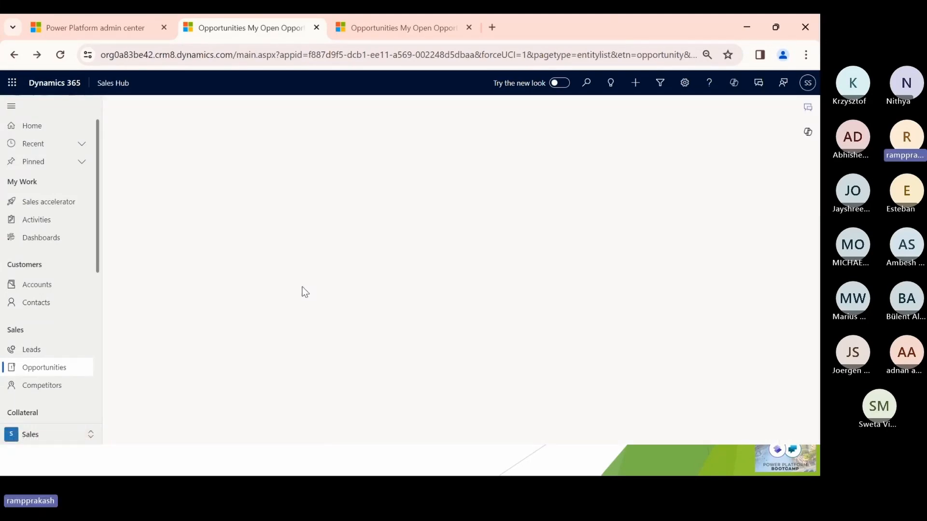
key(alt+Tab)
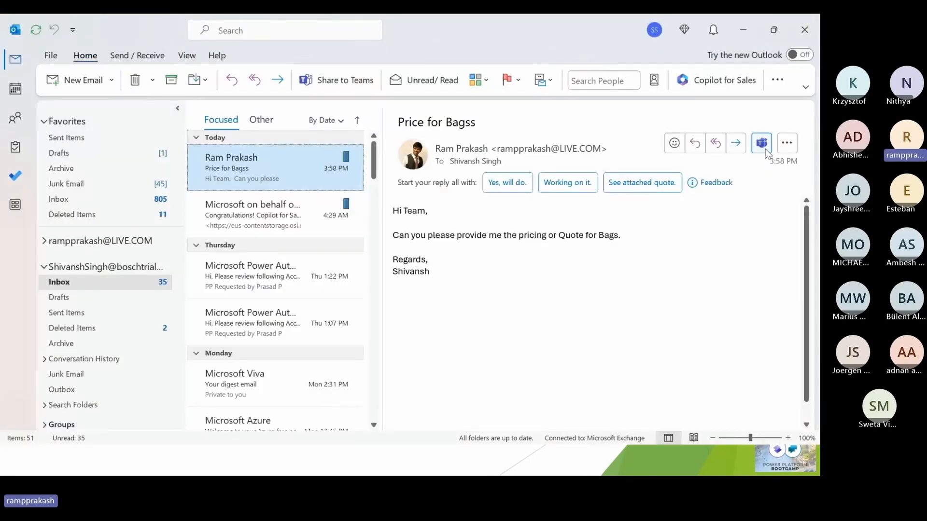
- Reopen the "Price for Bagss" message in its own window with Copilot for Sales
double_click(295, 147)
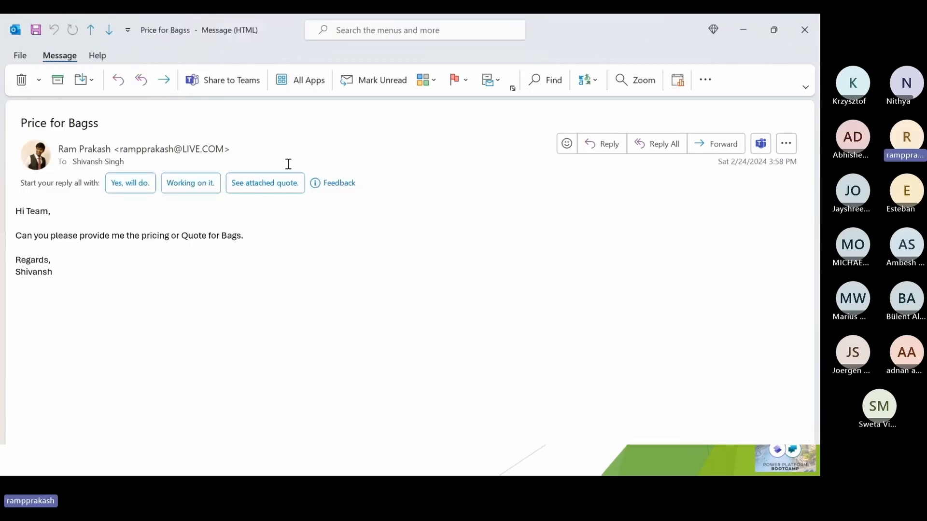
click(300, 81)
click(319, 118)
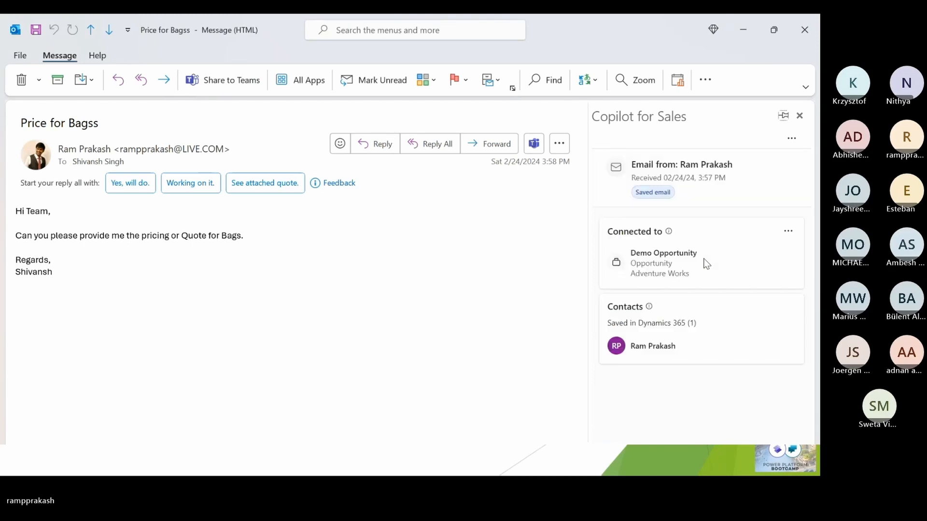
- Change the email's connected record to the "Interaction with Customer" opportunity and save it to Dynamics 365
click(787, 232)
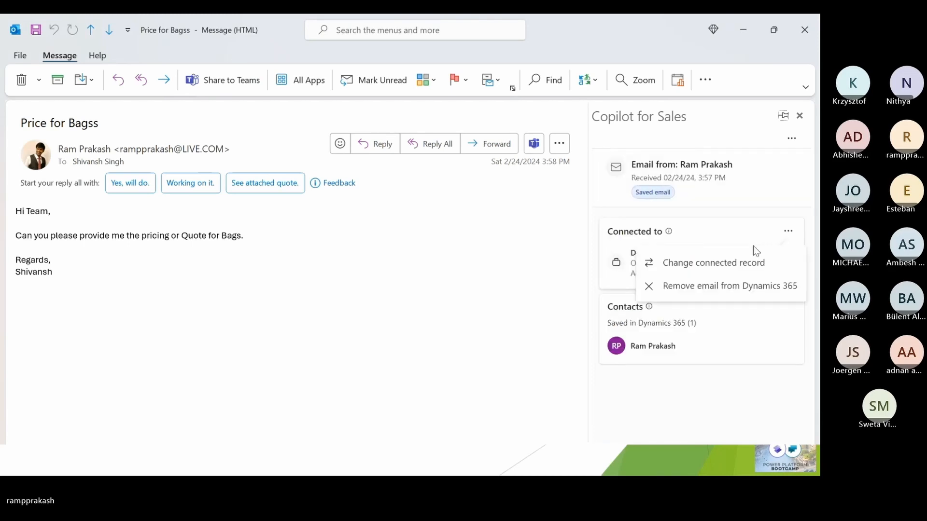
click(707, 263)
click(674, 194)
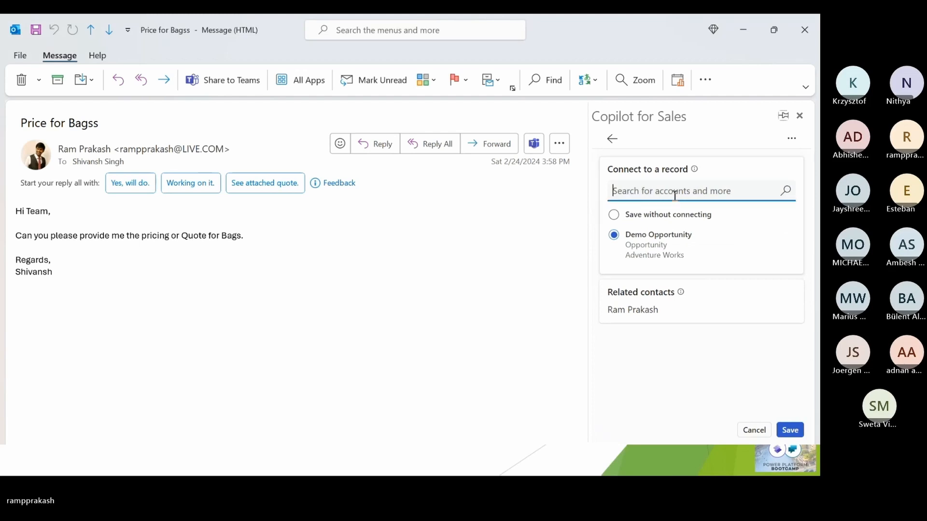
text(inte)
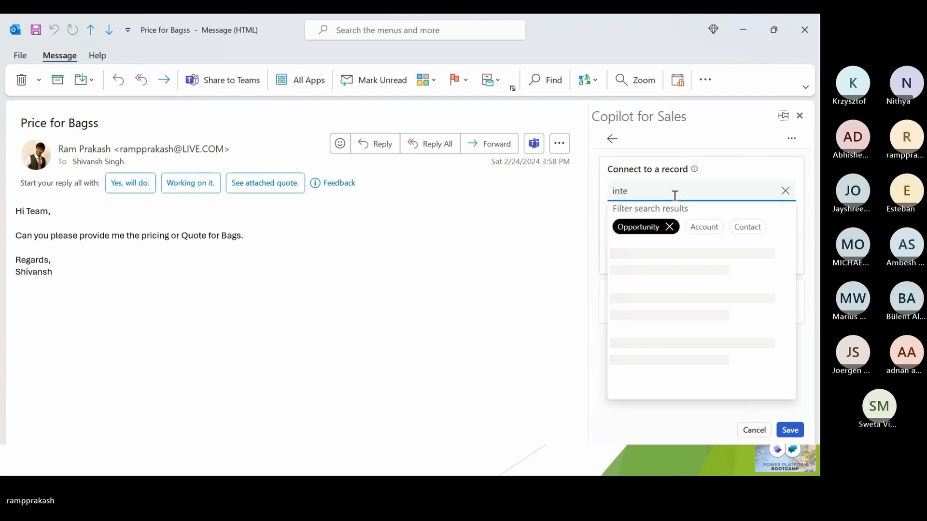
click(651, 256)
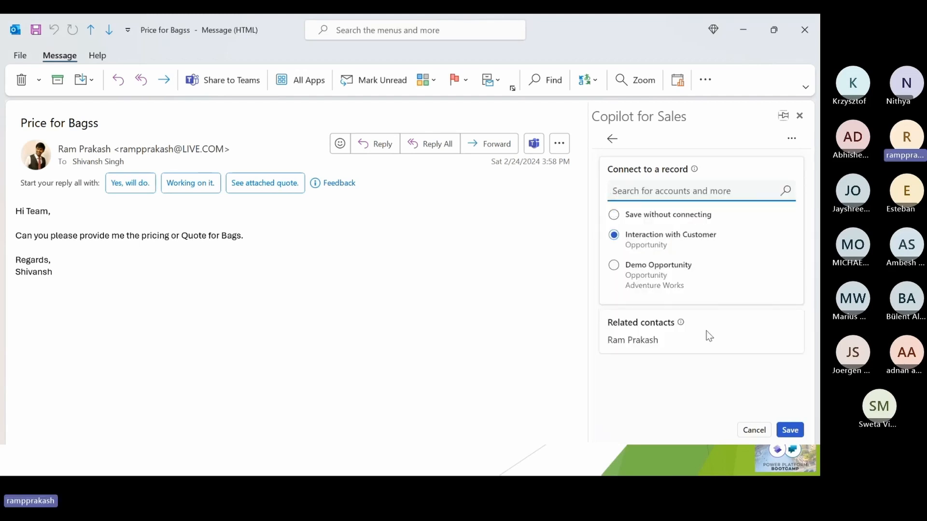
click(784, 427)
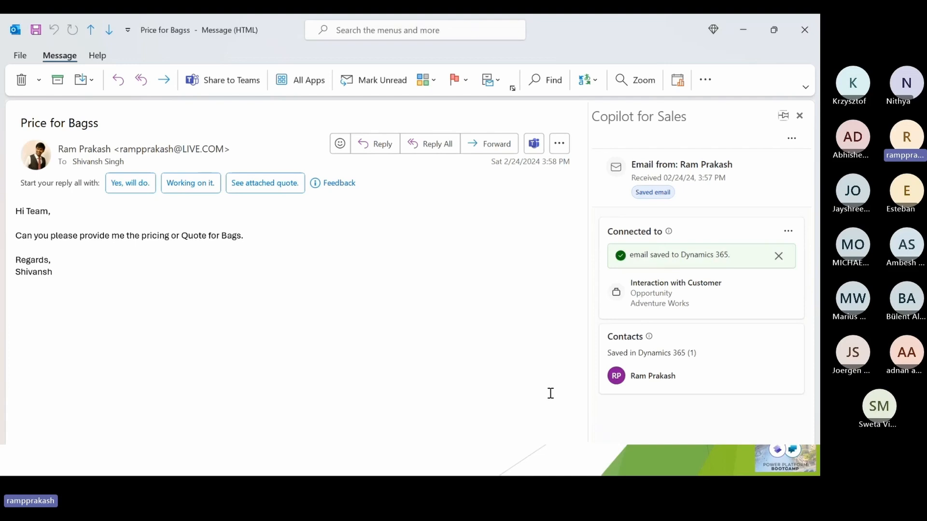
- Switch to Dynamics 365, open the "Interaction with Customer" opportunity, and start a reply to the "Price for Bagss" email in its timeline
key(alt+Tab)
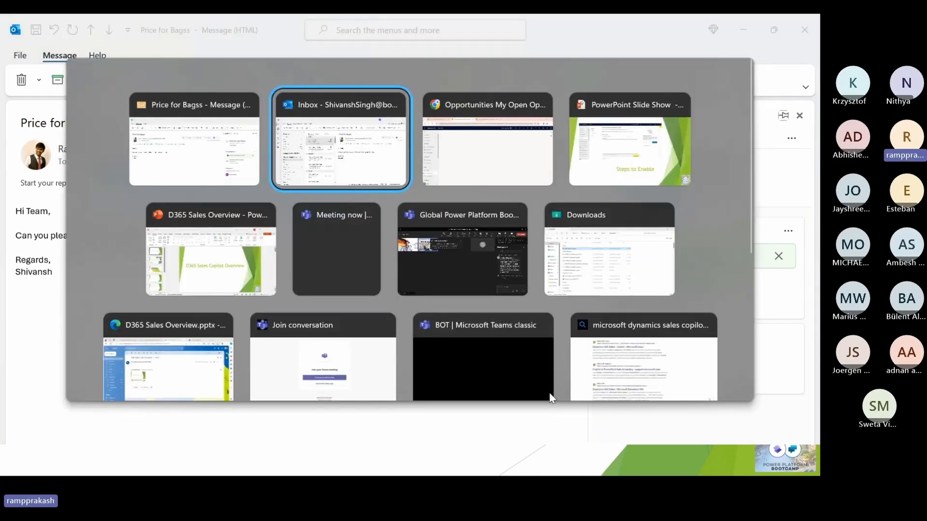
key(alt+Tab)
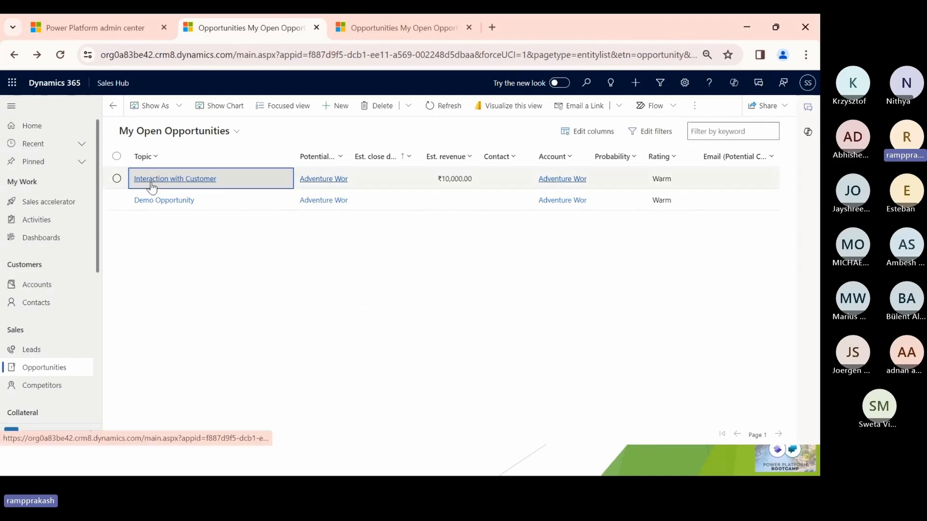
click(149, 182)
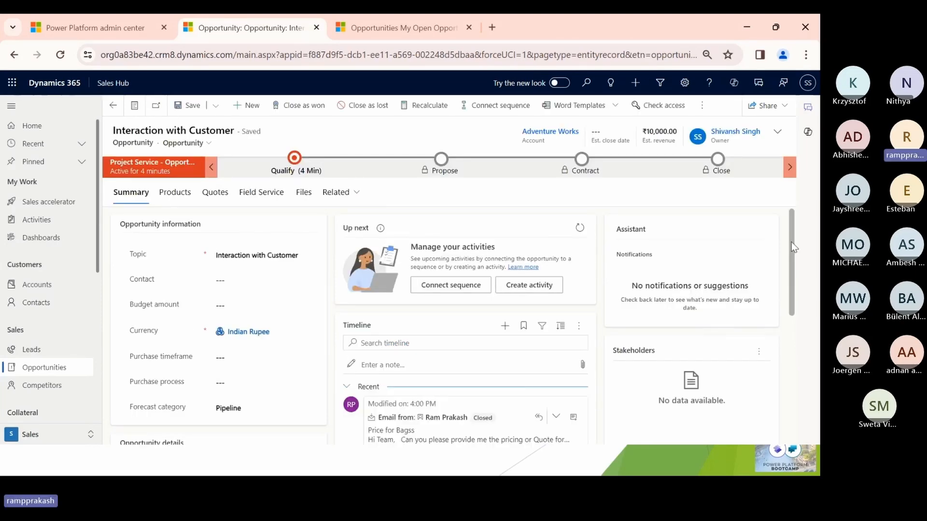
drag(792, 242, 786, 314)
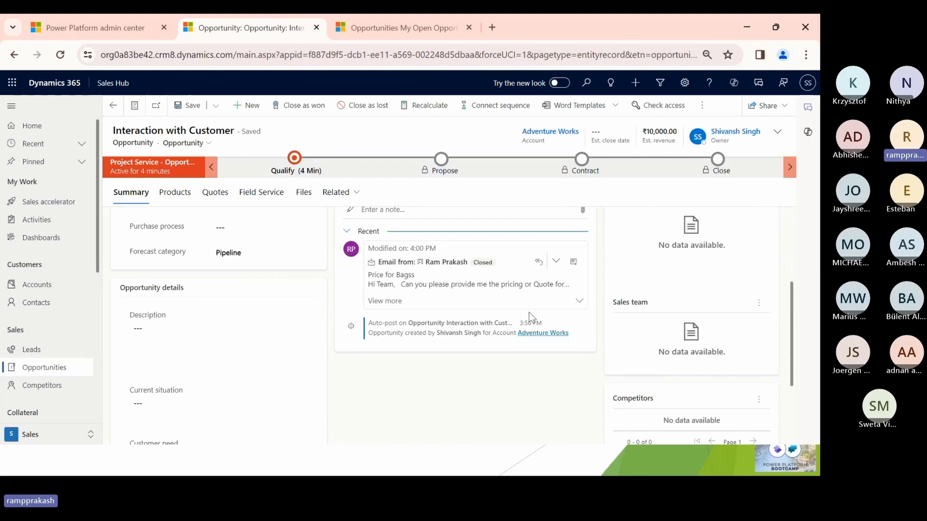
click(539, 262)
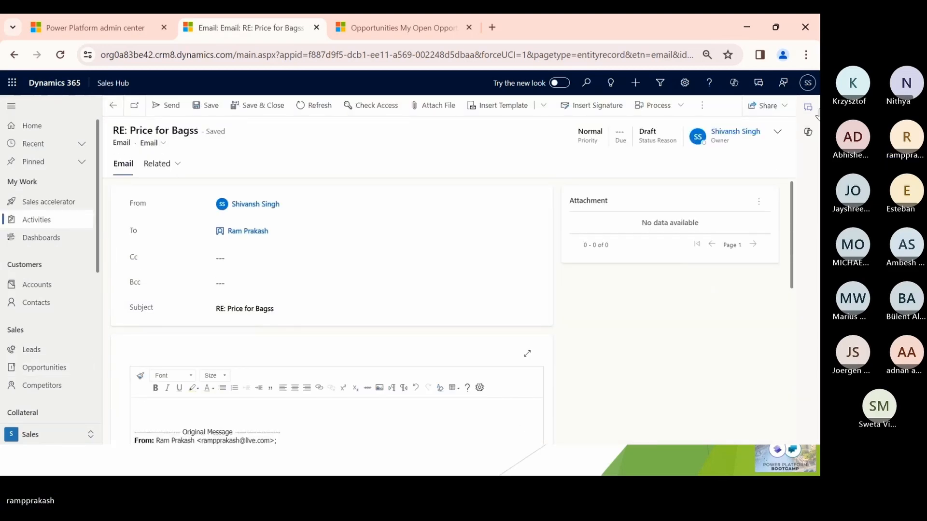
- Show Copilot beside the reply draft, dismiss the error, and retry generating the email summary
click(809, 131)
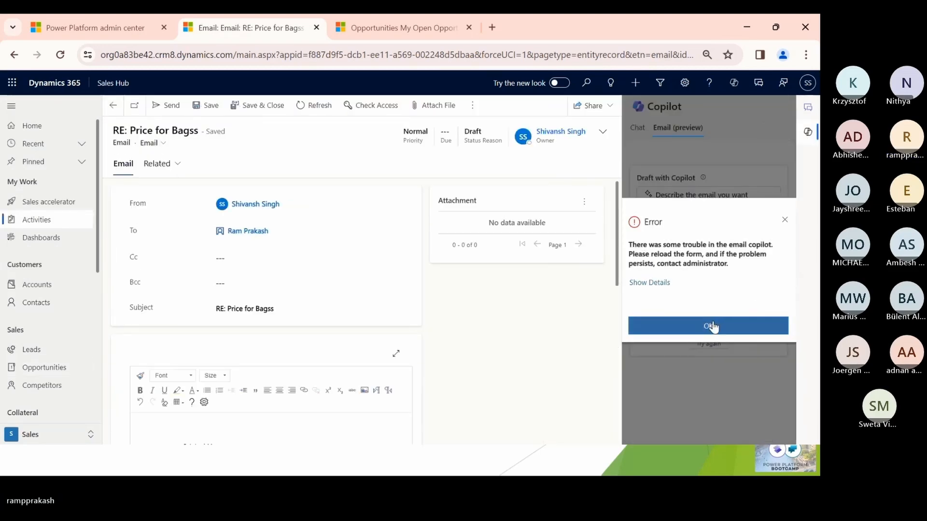
click(712, 324)
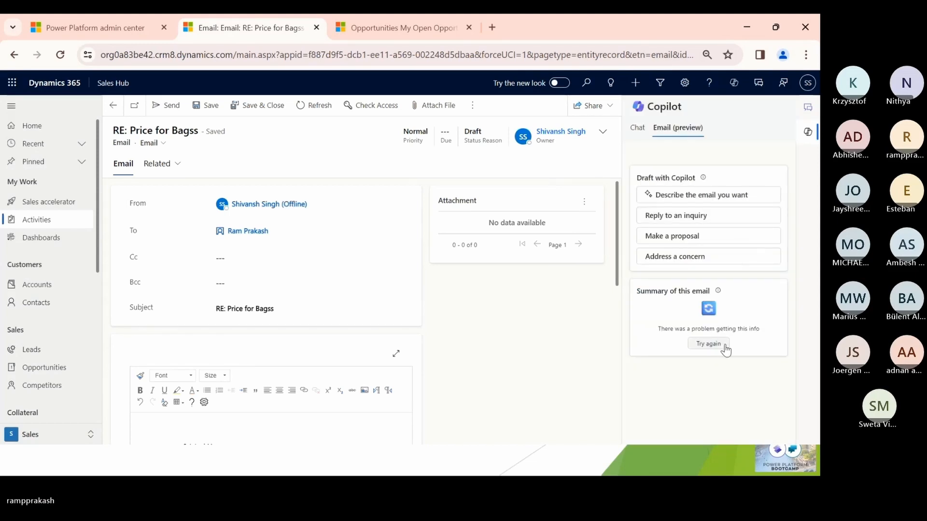
click(706, 343)
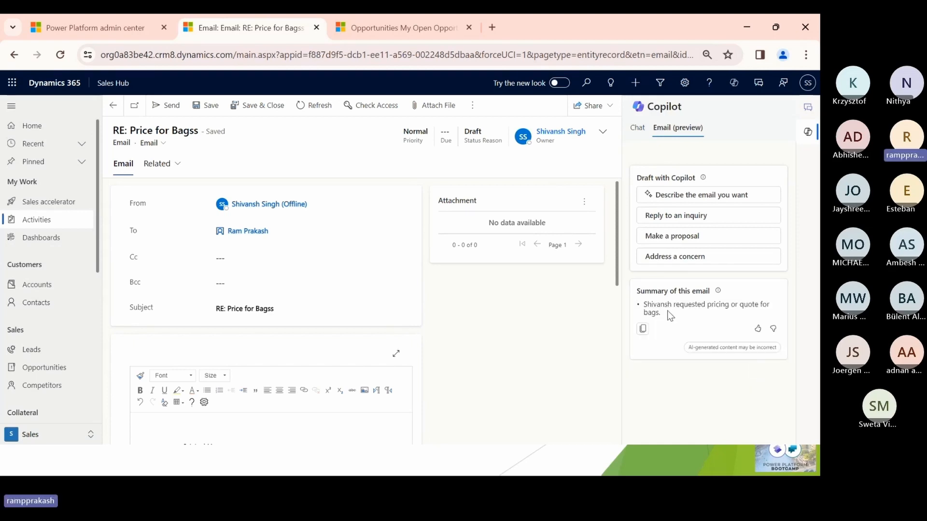
drag(653, 305, 676, 315)
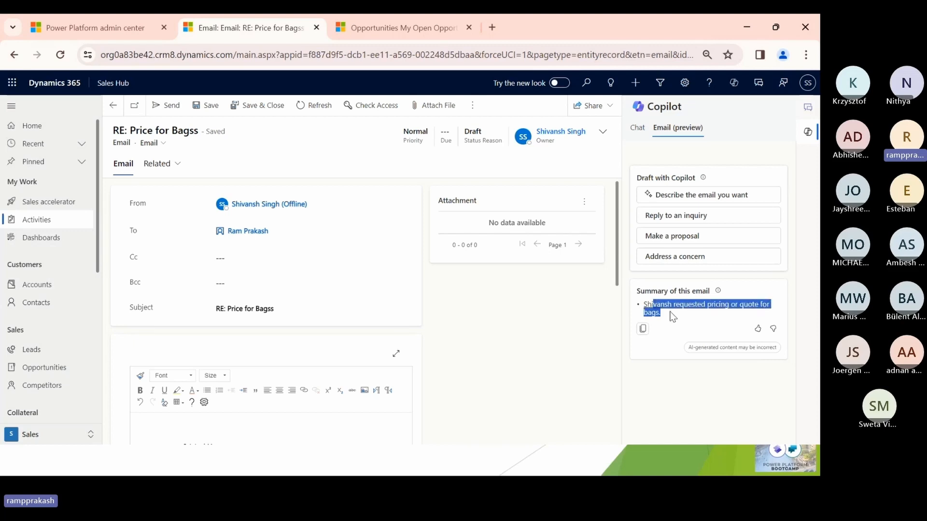
click(675, 376)
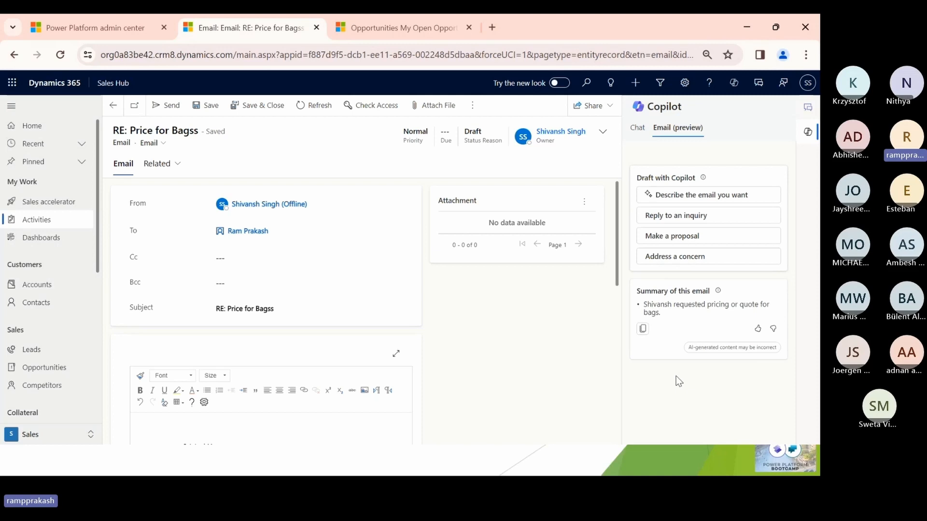
- Generate a "Reply to an inquiry" draft with Copilot, add it to the email, and send the reply
click(670, 217)
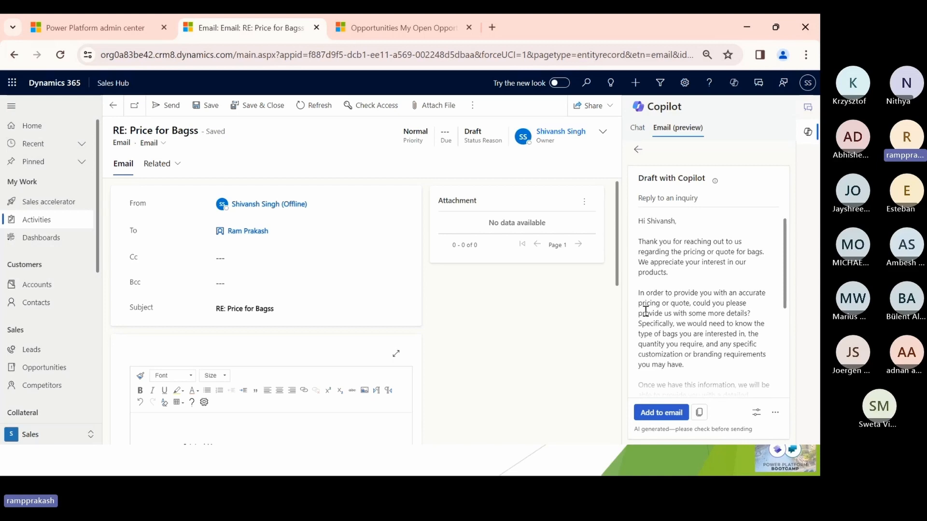
drag(642, 313, 681, 322)
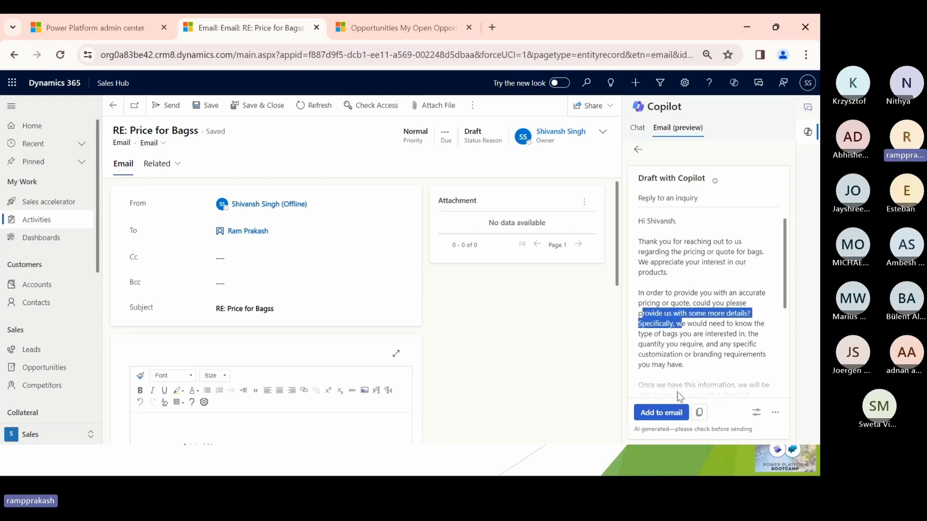
click(661, 412)
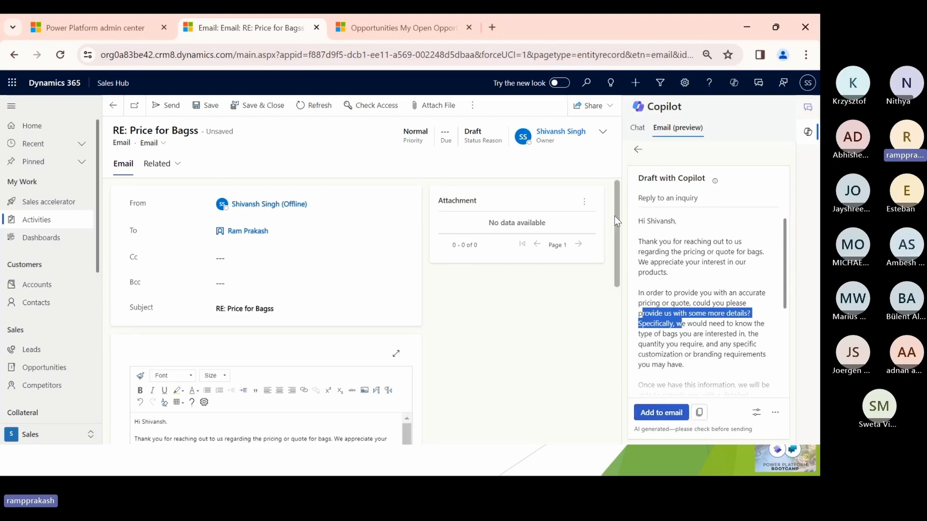
drag(615, 216, 612, 289)
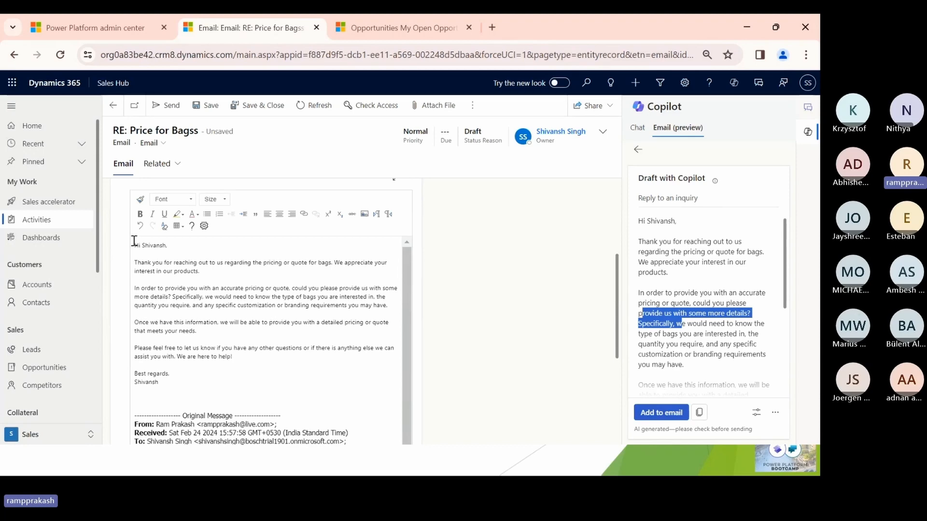
drag(135, 244, 166, 370)
click(198, 313)
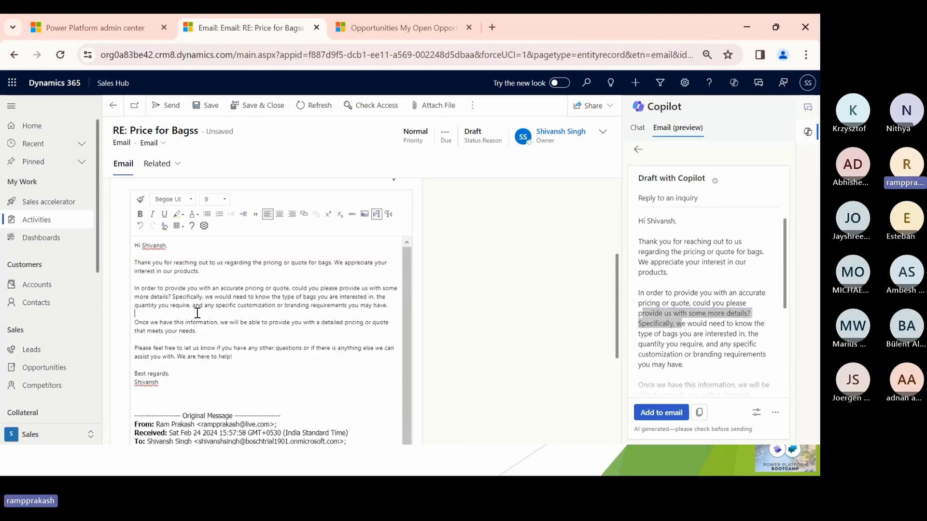
click(169, 107)
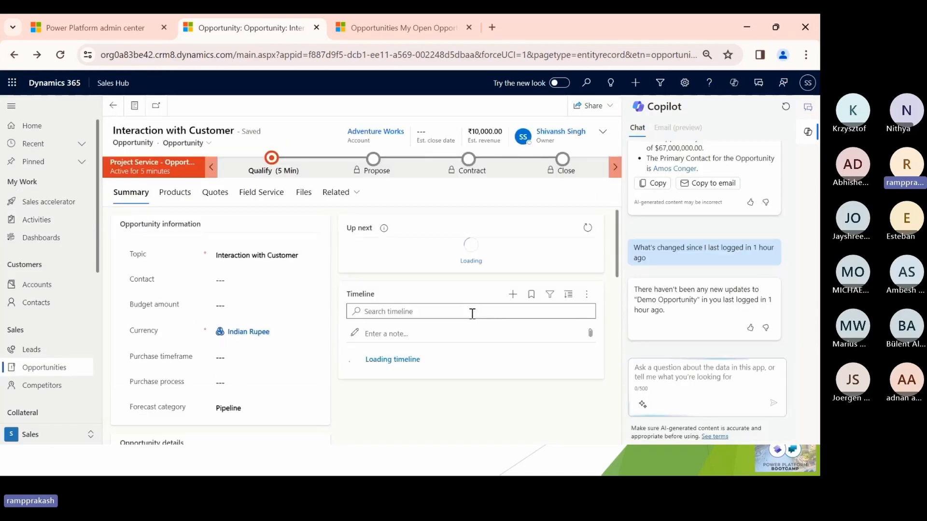
- Check the customer's inbox in Outlook for the sent reply, and return to Dynamics 365 to examine the opportunity's timeline
key(alt+Tab)
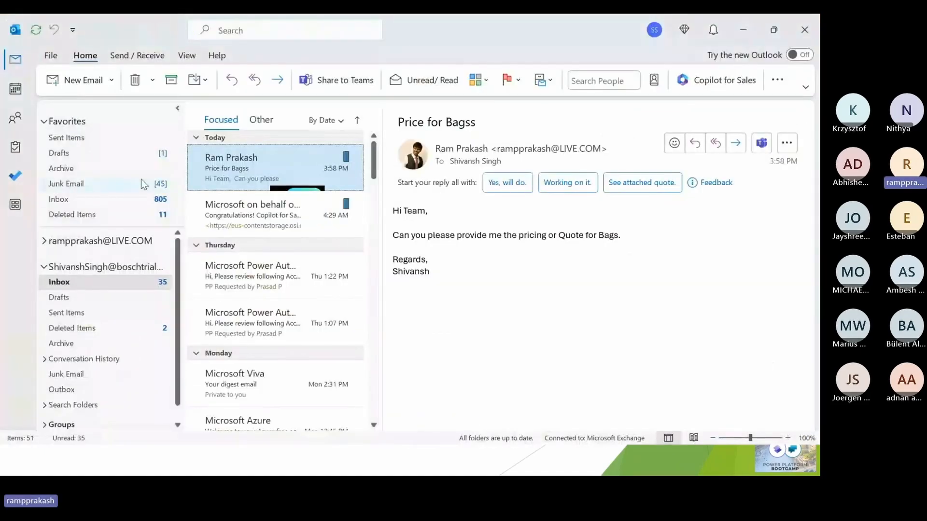
click(79, 202)
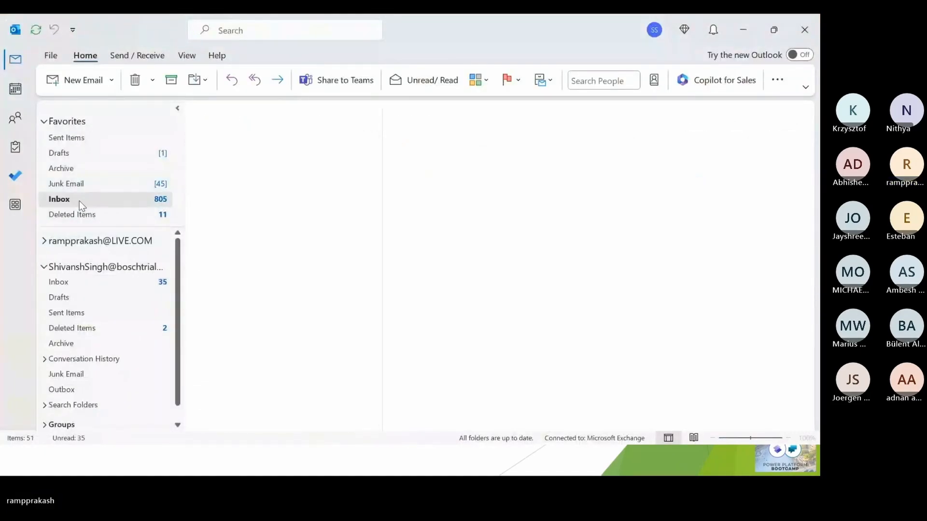
click(288, 177)
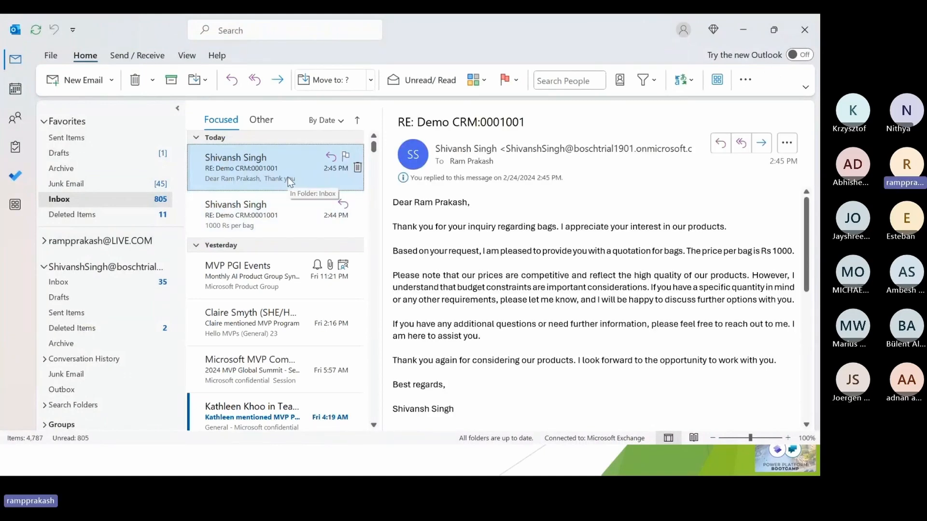
click(155, 57)
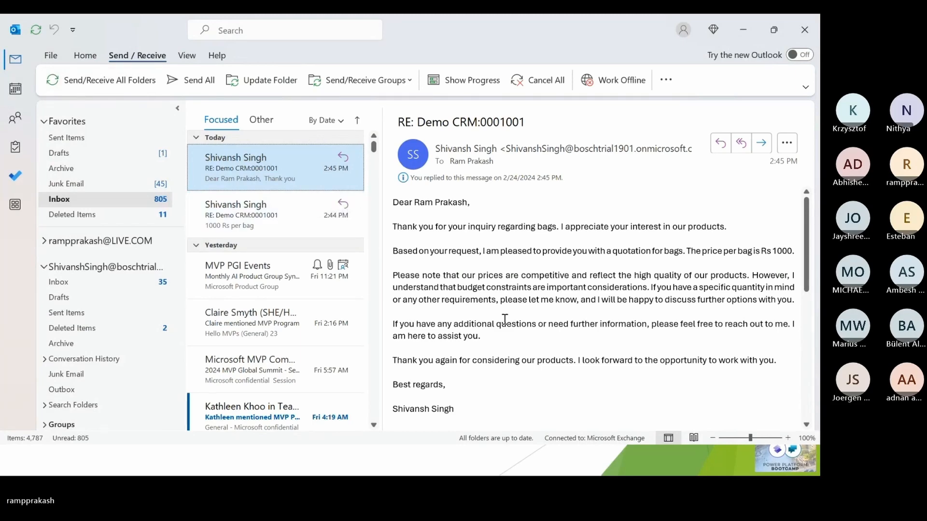
key(alt+Tab)
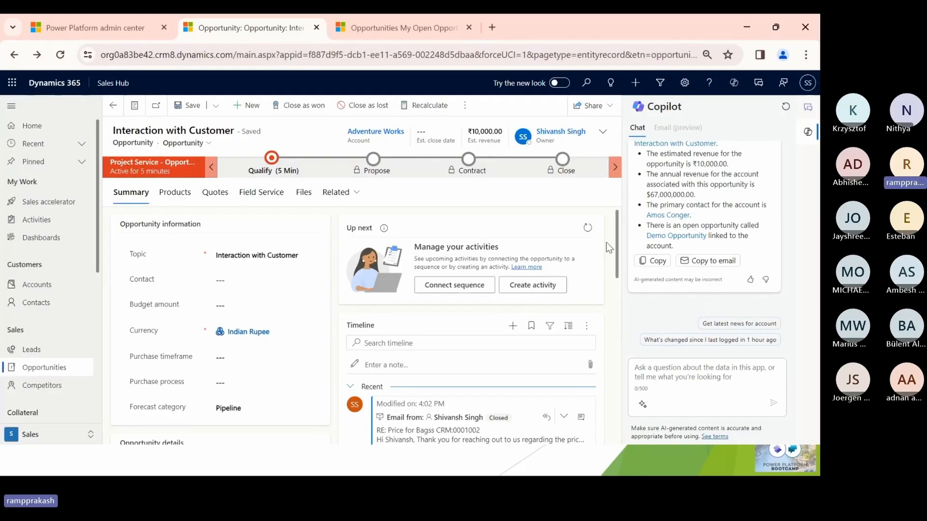
scroll(612, 239, down, 3)
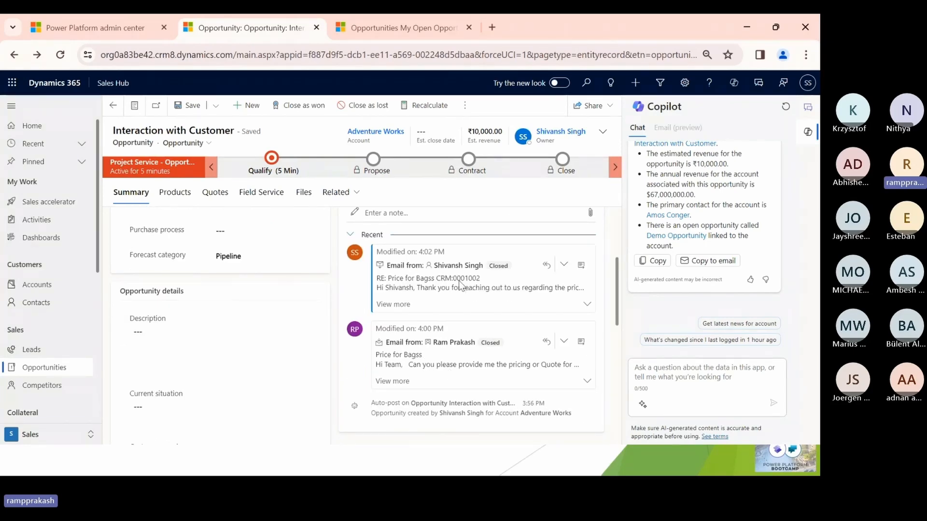
- Switch back to Outlook, open the new "RE: Price for Bagss" message in its own window, and review its body text
key(alt+Tab)
click(186, 83)
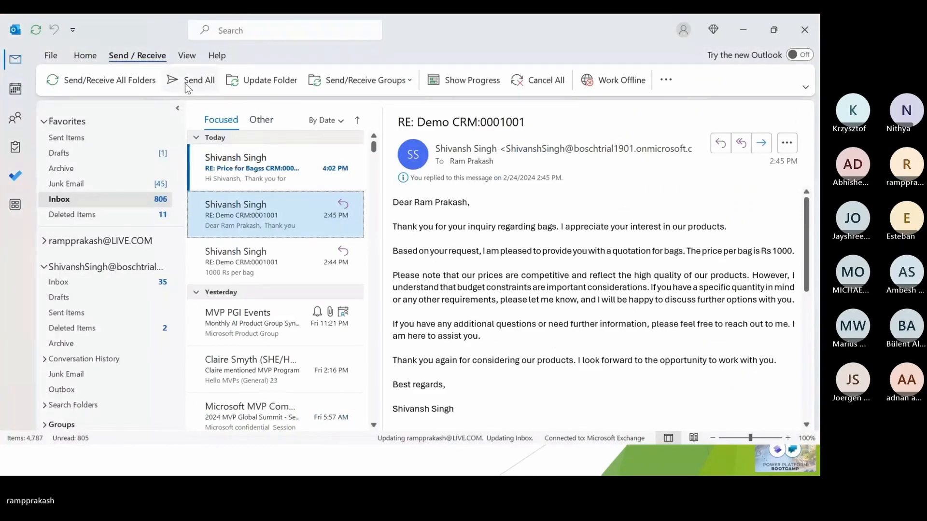
click(242, 148)
double_click(242, 147)
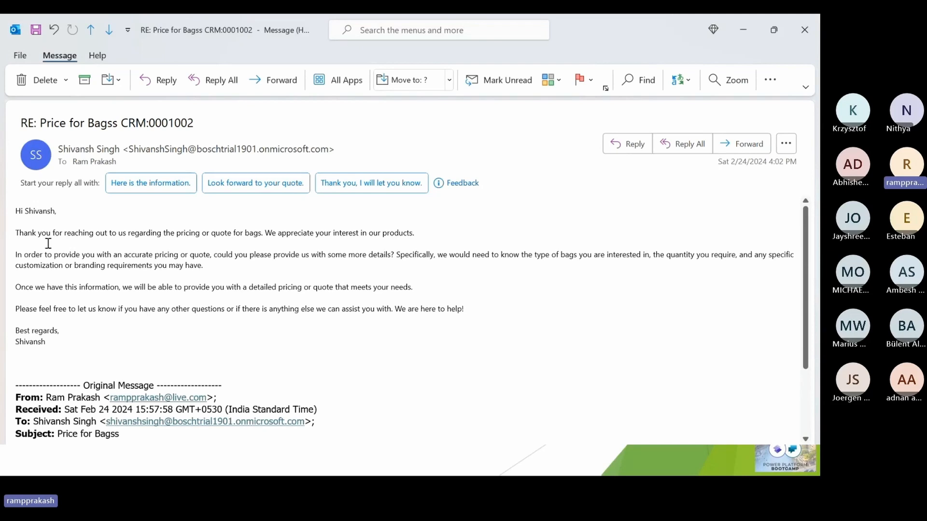
drag(16, 211, 68, 354)
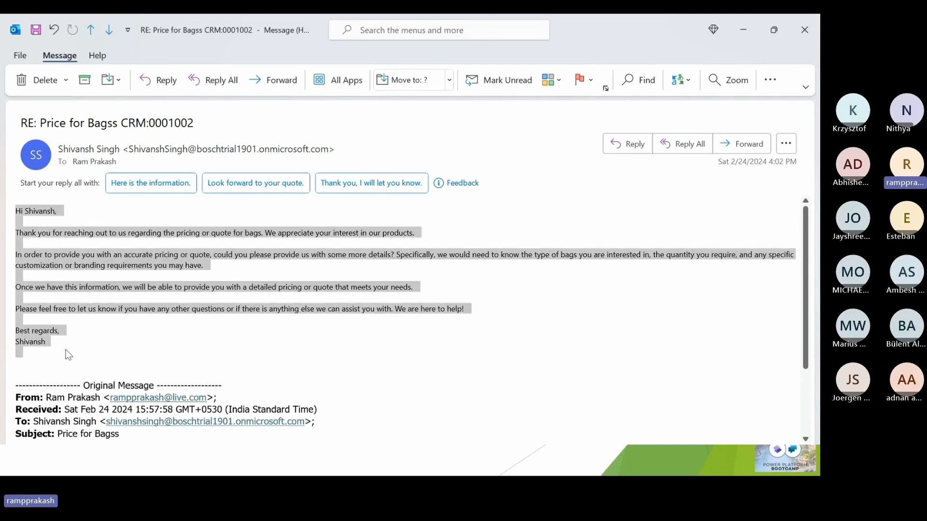
click(68, 355)
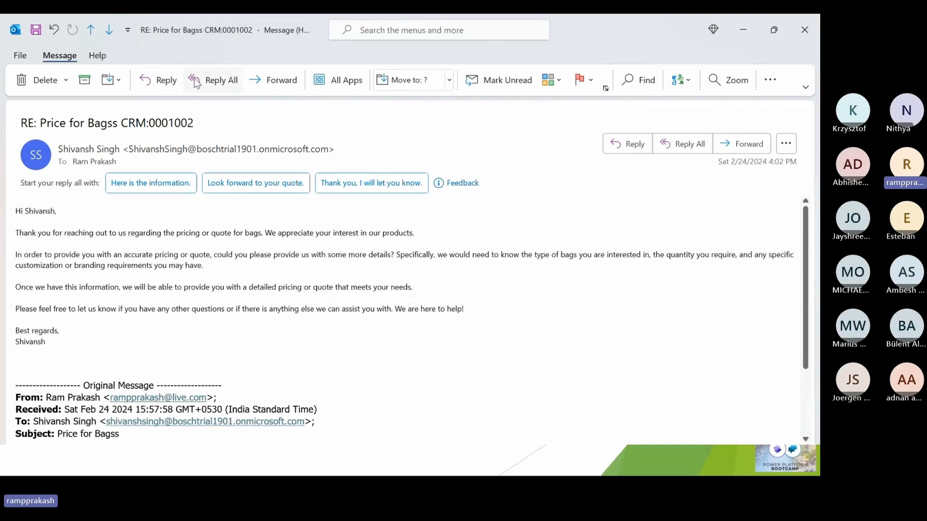
- Start a reply to the seller's pricing message with the greeting "Hi Team," and the line "Bag Size : 24 x 36"
key(ctrl+r)
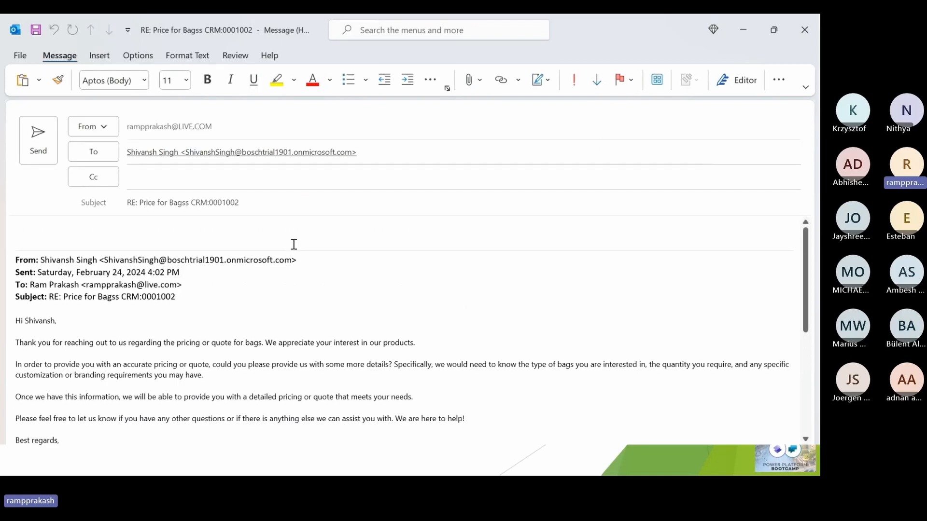
text(Hi Team,)
key(Return)
key(Return)
text(Bag Size)
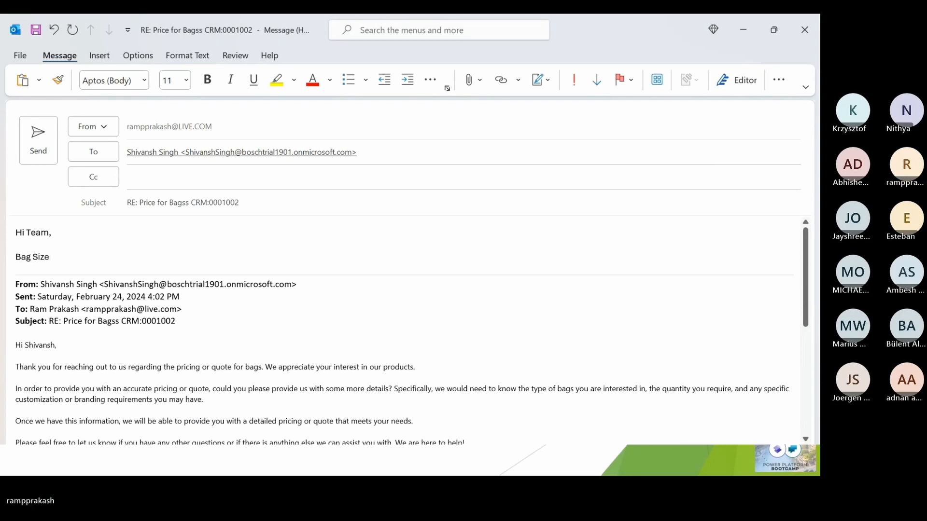
text( : )
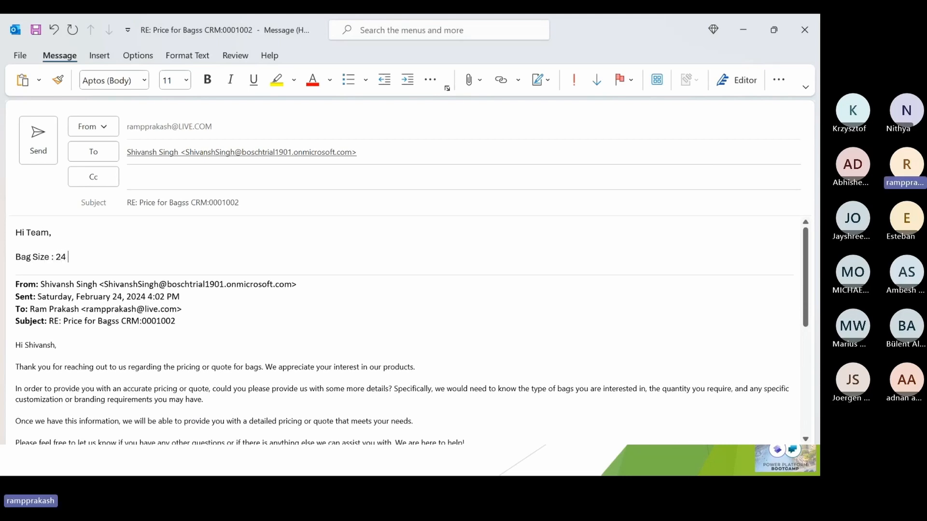
text(24 x 36)
key(Return)
key(Return)
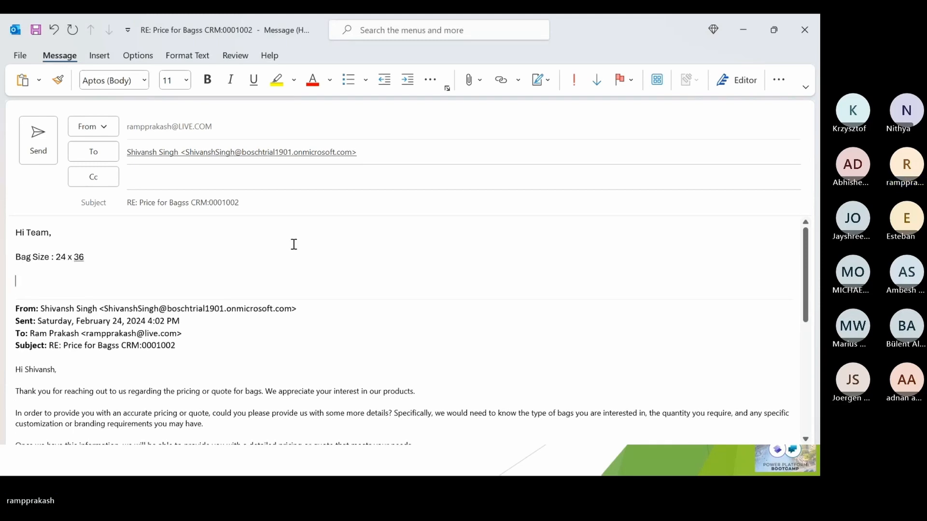
- Add "Quantity as 1000" and a closing to the reply, then send it and close the original message's window
text(Quantity as 1000)
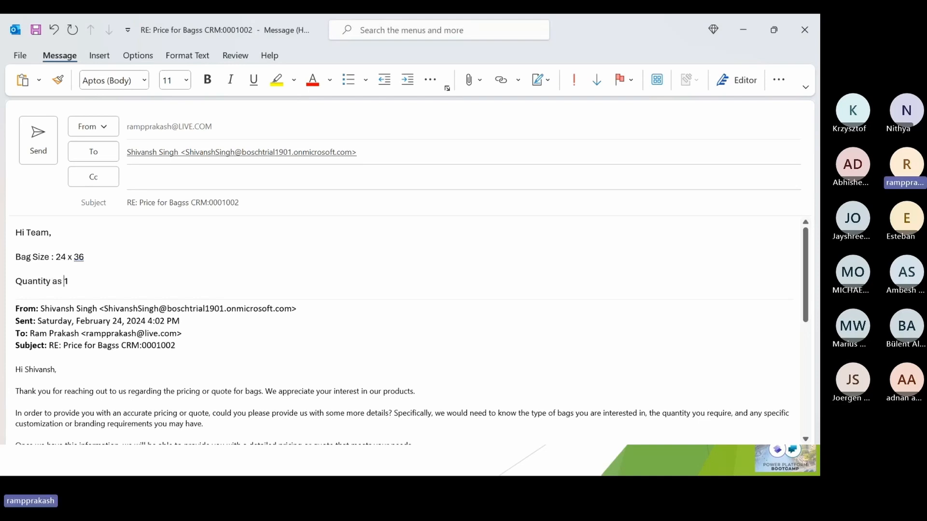
key(Return)
key(Return)
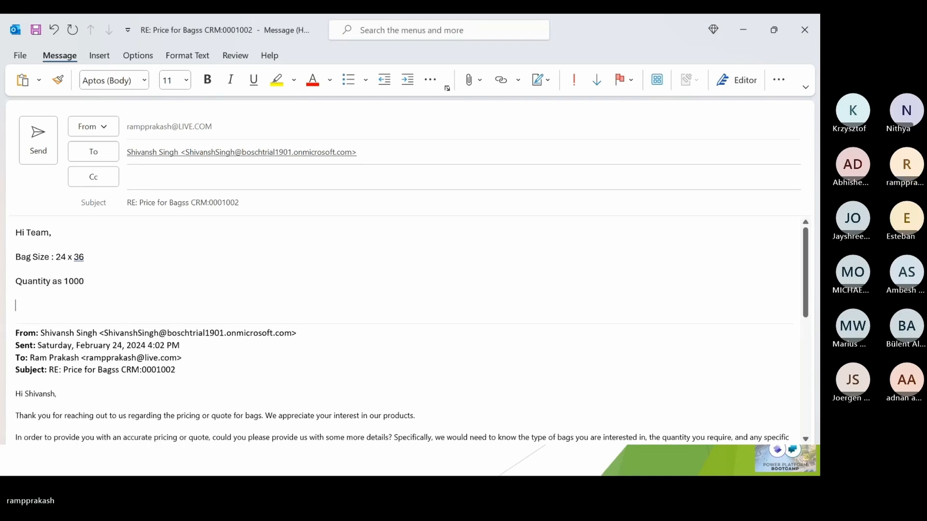
text(Regardsm)
key(ctrl+Return)
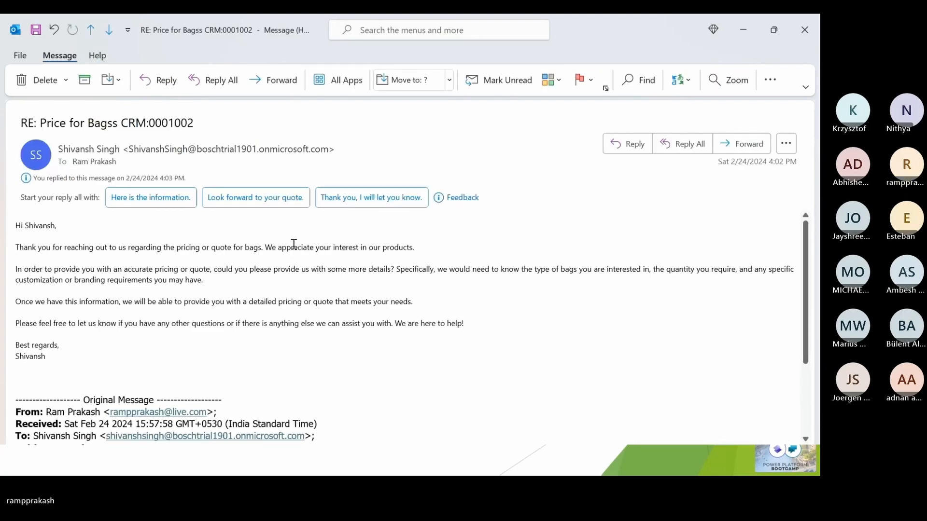
key(Escape)
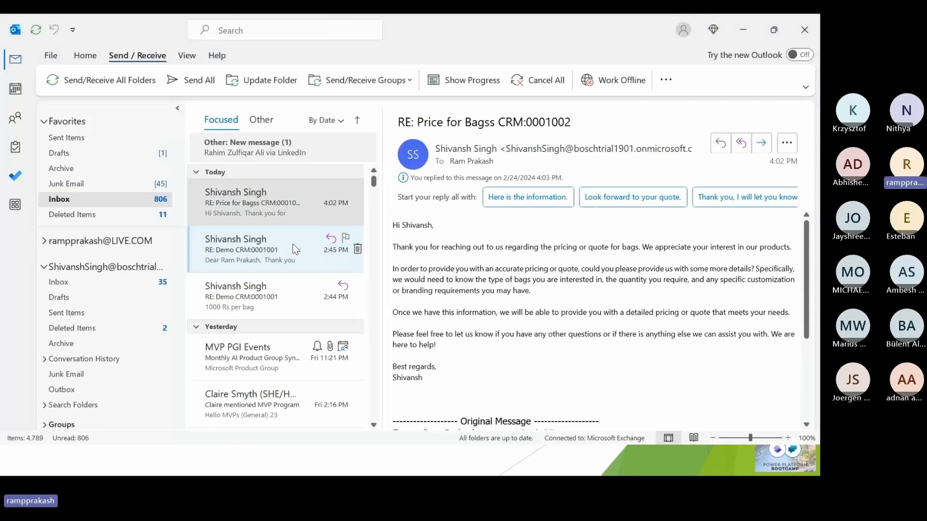
- Check the seller's inbox, return to Dynamics 365, and refresh the opportunity's timeline to examine the customer's bag size and quantity reply
click(106, 285)
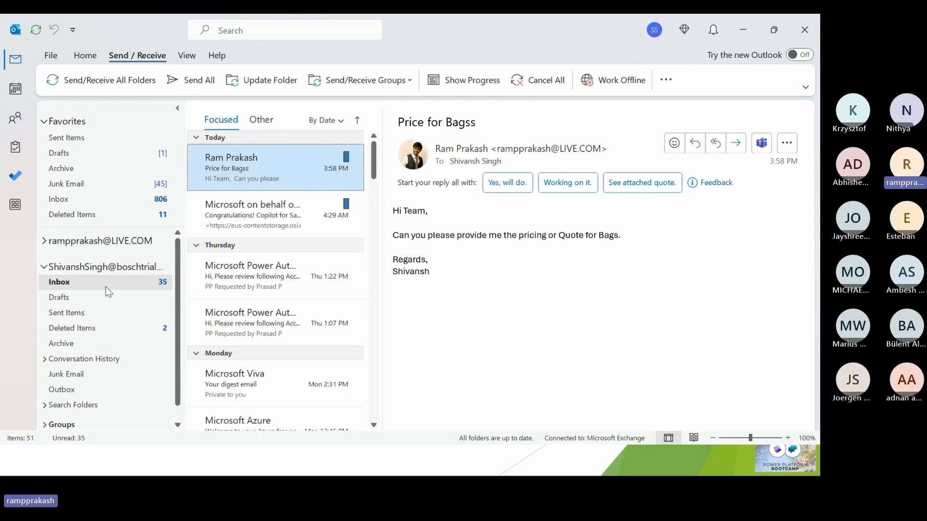
key(alt+Tab)
key(alt+Tab)
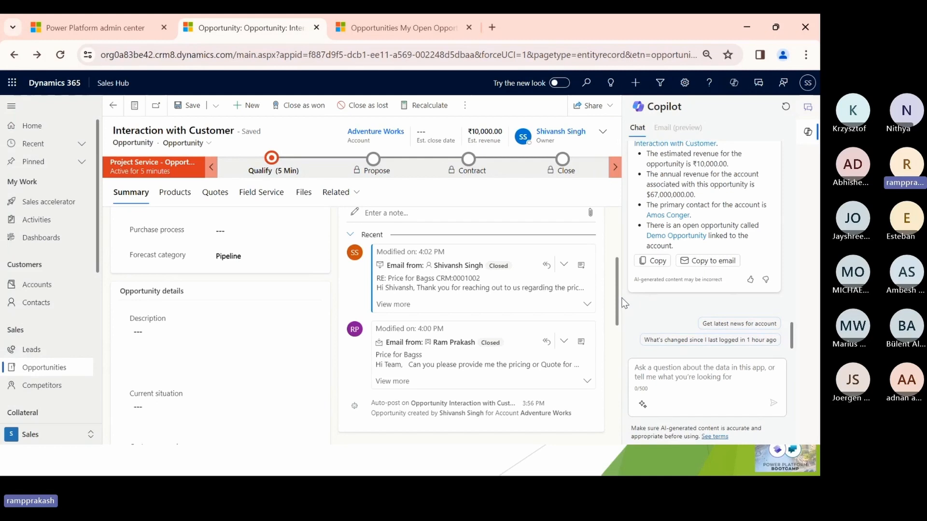
scroll(619, 288, up, 2)
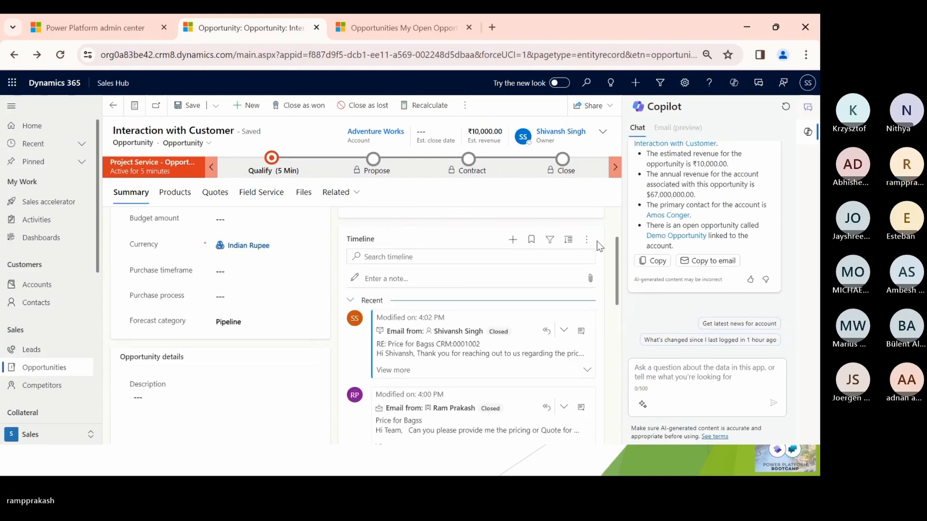
click(588, 240)
click(597, 259)
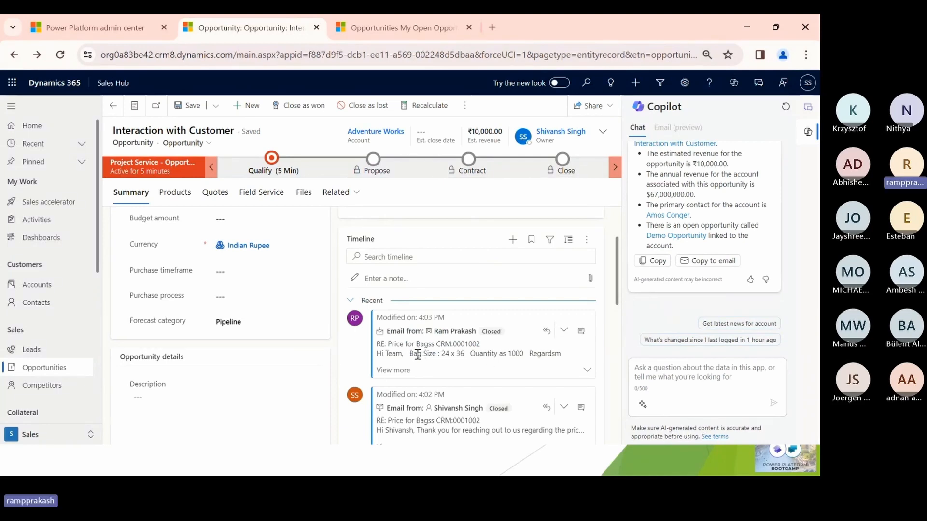
drag(412, 354, 528, 354)
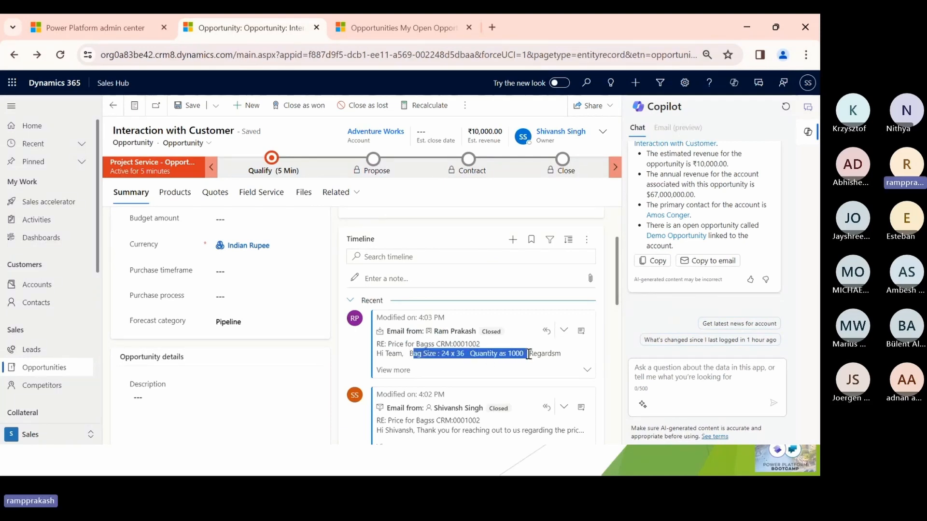
- Reply to the customer's latest timeline email and generate a Copilot draft from the custom prompt "for 24x36 per Bag rate is 100"
click(547, 331)
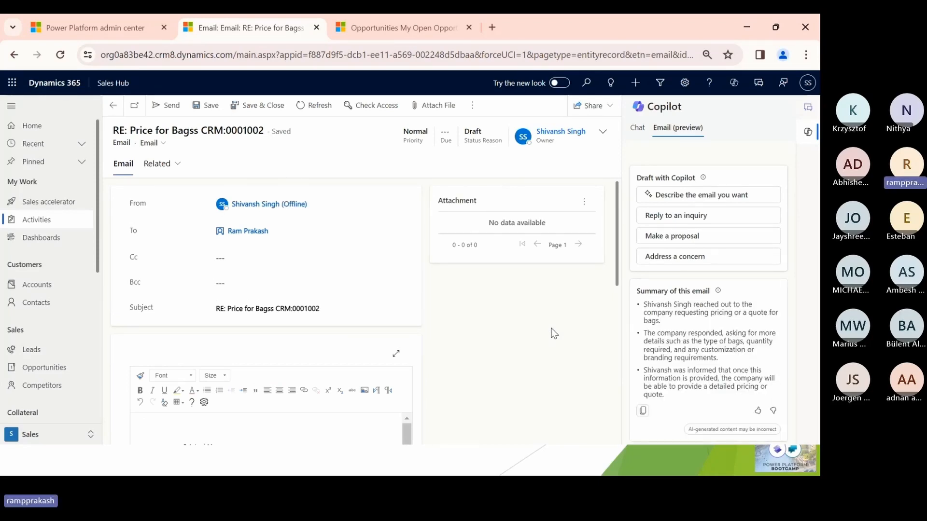
click(651, 195)
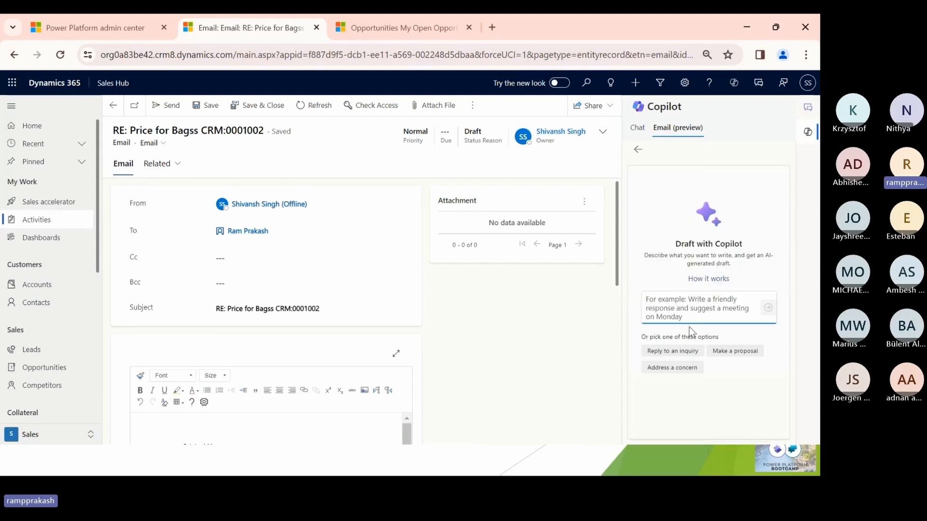
click(692, 313)
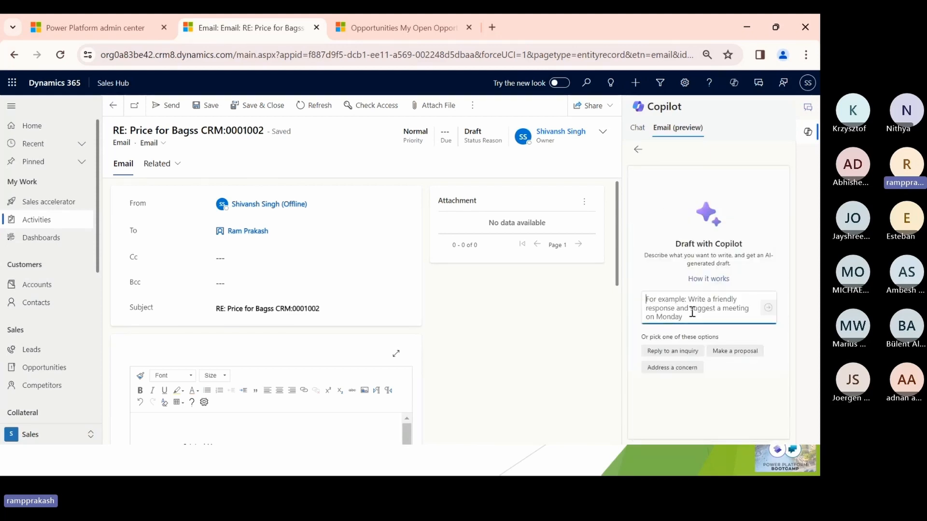
text(for 2)
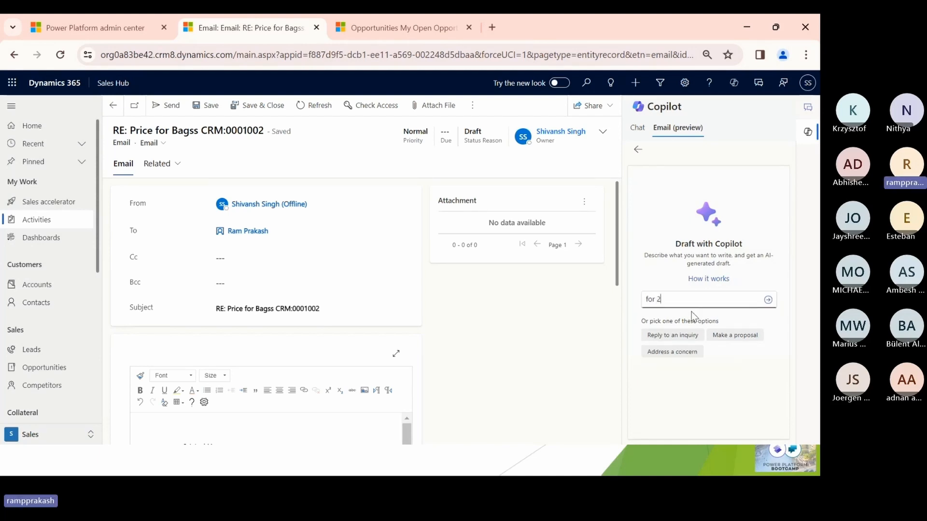
text(4x)
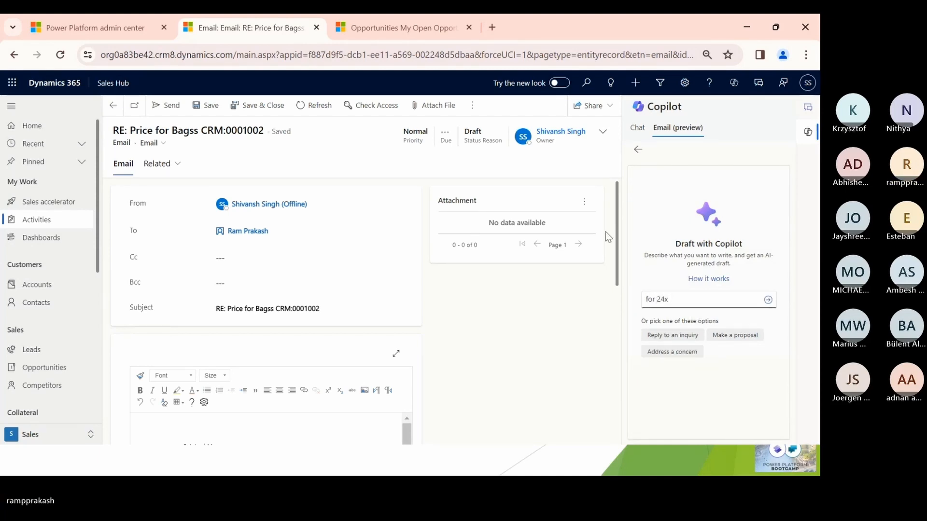
mouse_move(613, 231)
mouse_down()
mouse_move(611, 297)
mouse_move(613, 236)
mouse_up()
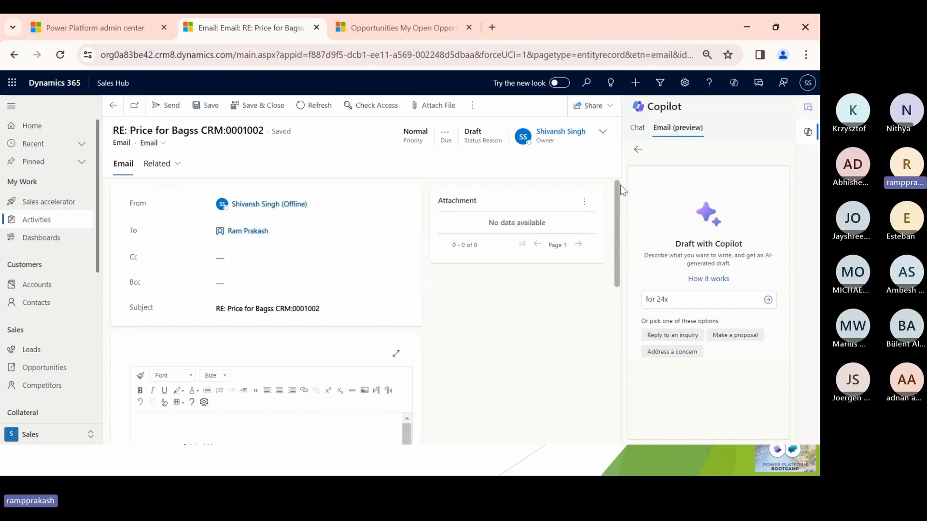
click(700, 296)
text(36)
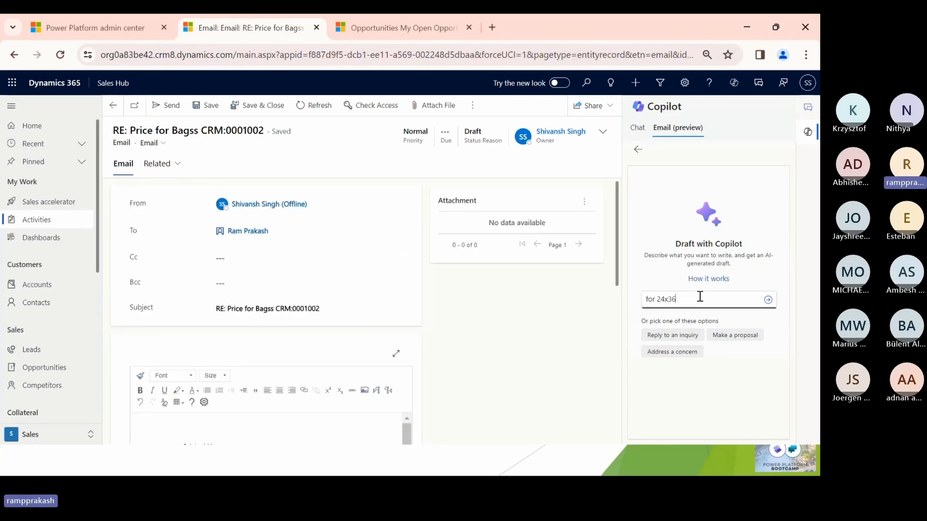
text( the Ba)
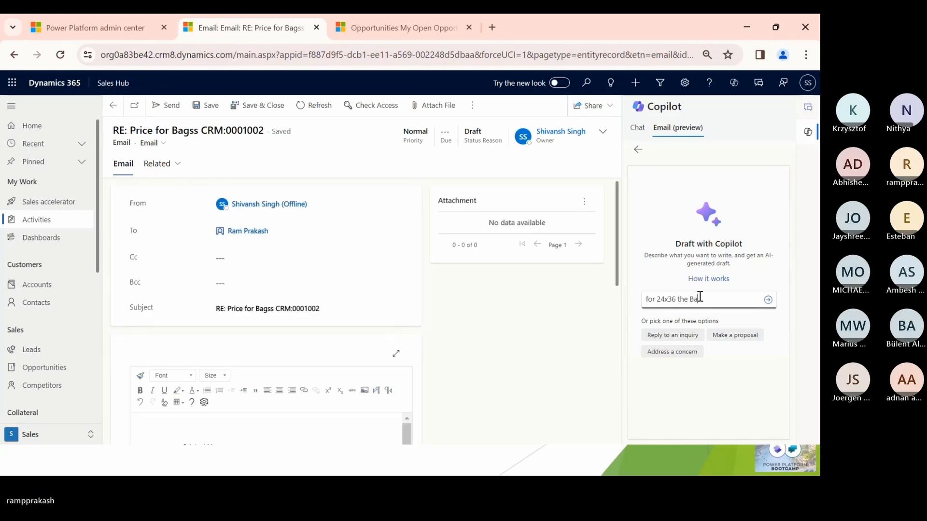
key(BackSpace)
key(BackSpace)
key(BackSpace)
key(BackSpace)
key(BackSpace)
key(BackSpace)
text(per B)
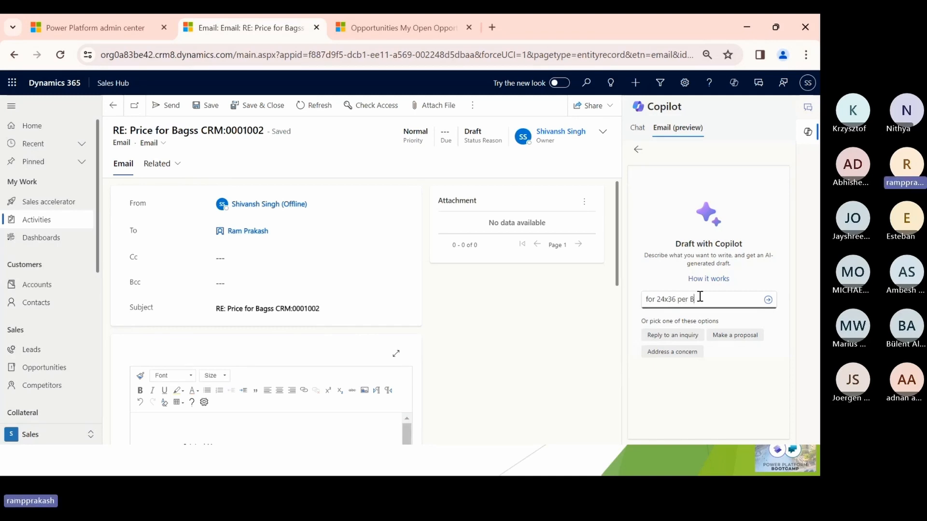
text(ag rate is 100)
key(Return)
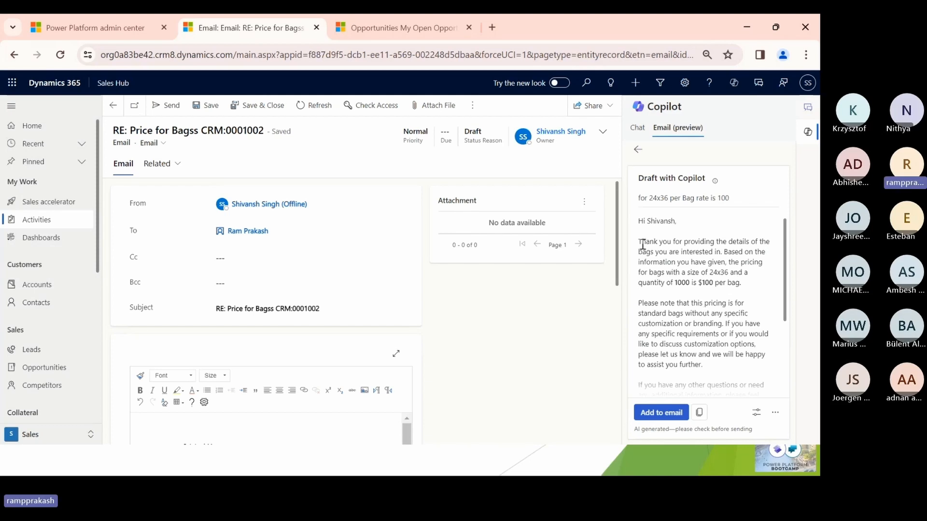
- Review the Copilot pricing draft, add it to the email, and save and send the reply
drag(643, 244, 713, 271)
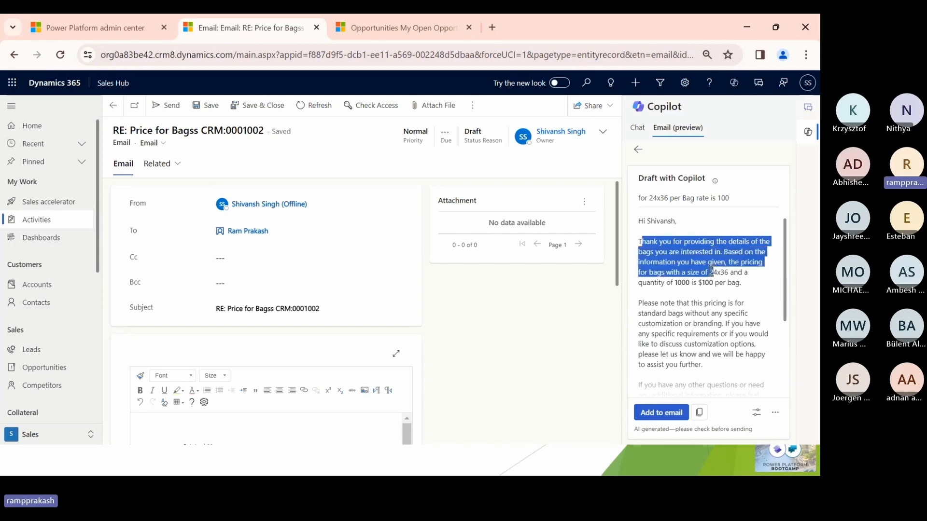
click(680, 281)
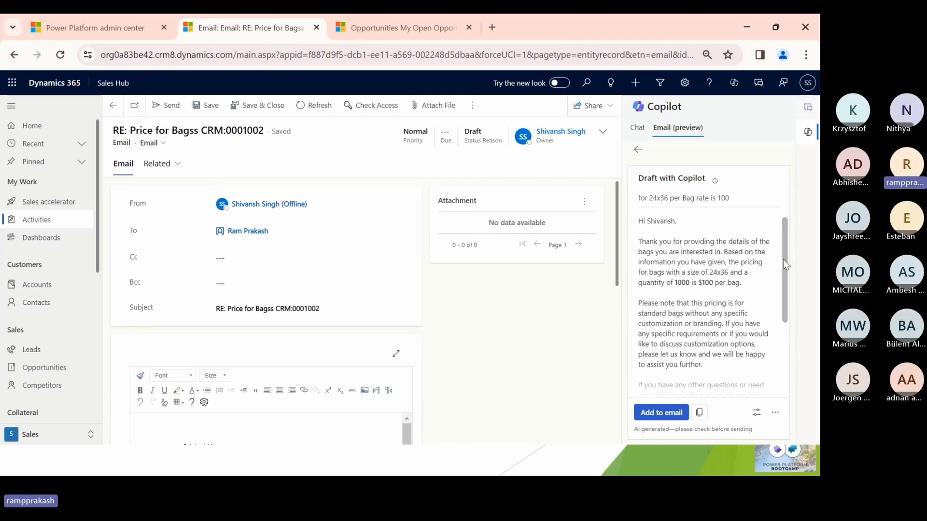
scroll(783, 264, down, 3)
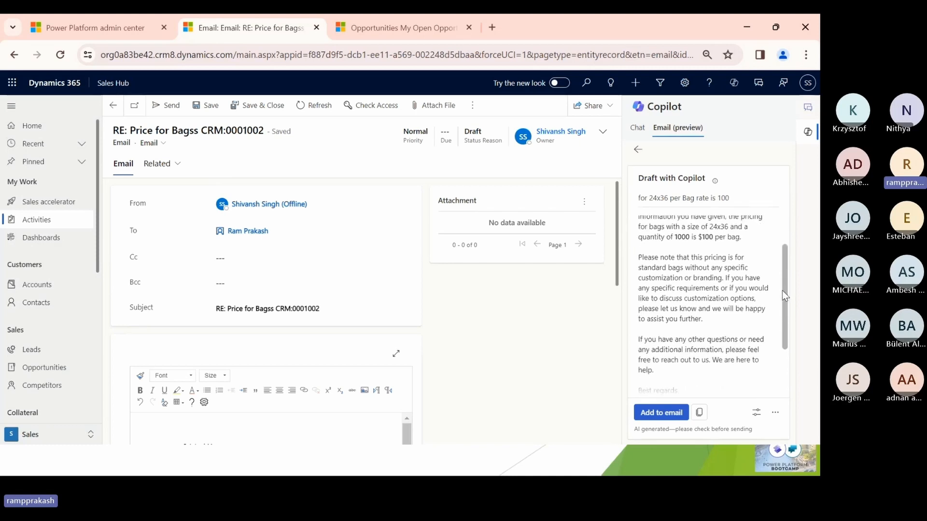
click(658, 414)
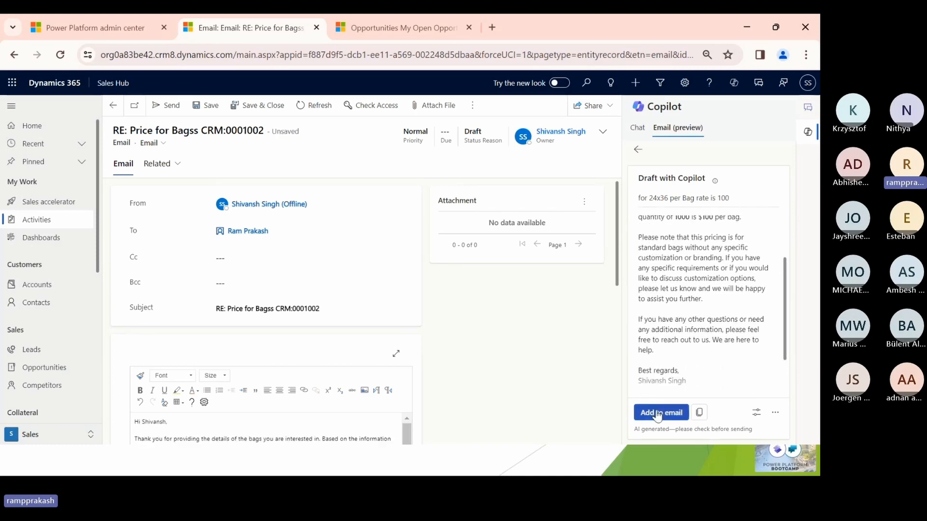
click(211, 106)
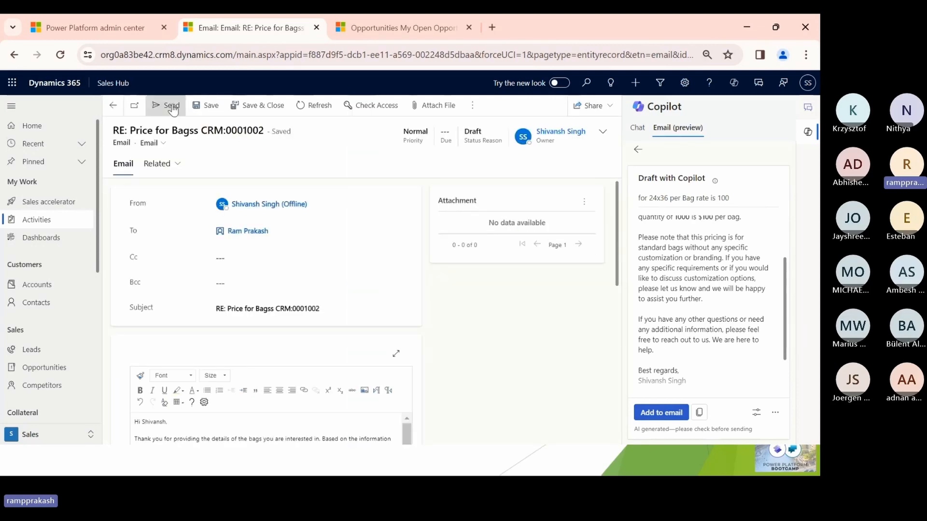
click(169, 105)
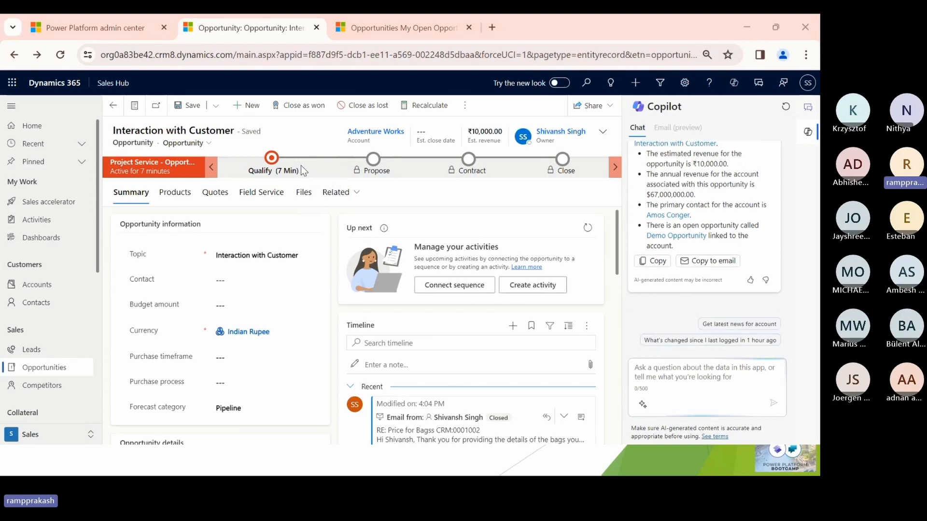
- Switch to Outlook and open the newest "RE: Price for Bagss" message in the customer's inbox
key(alt+Tab)
click(265, 175)
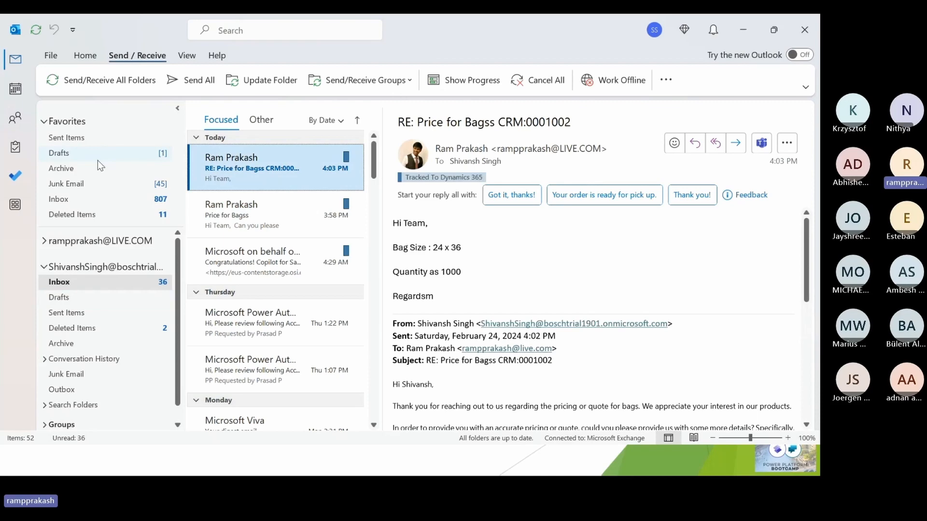
click(82, 199)
click(254, 194)
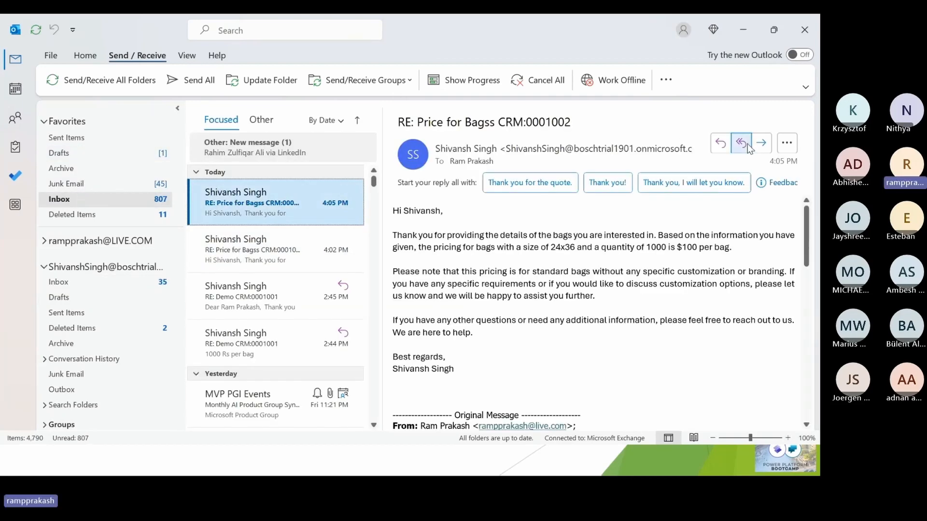
- Reply to all on the price quote with "hI team," and "Please provide better price", and send the message
click(741, 143)
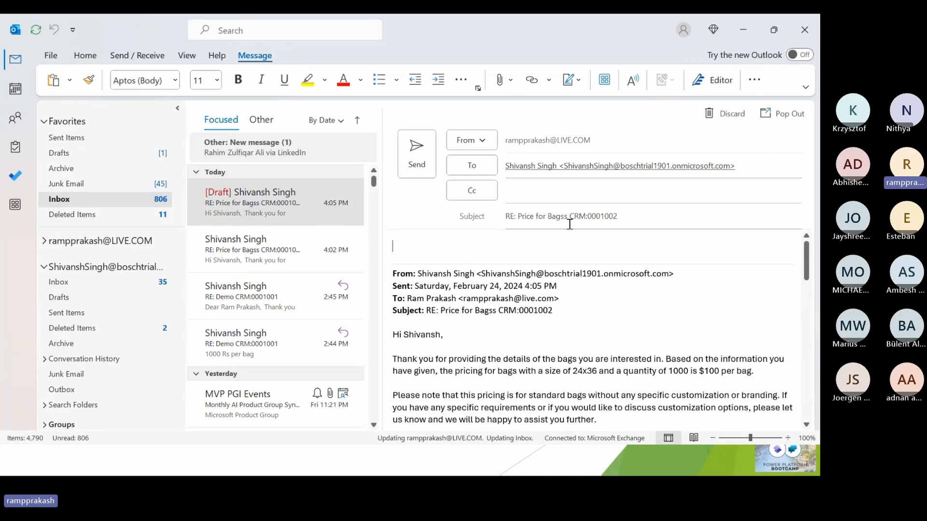
text(hI team,)
key(Return)
text(Please)
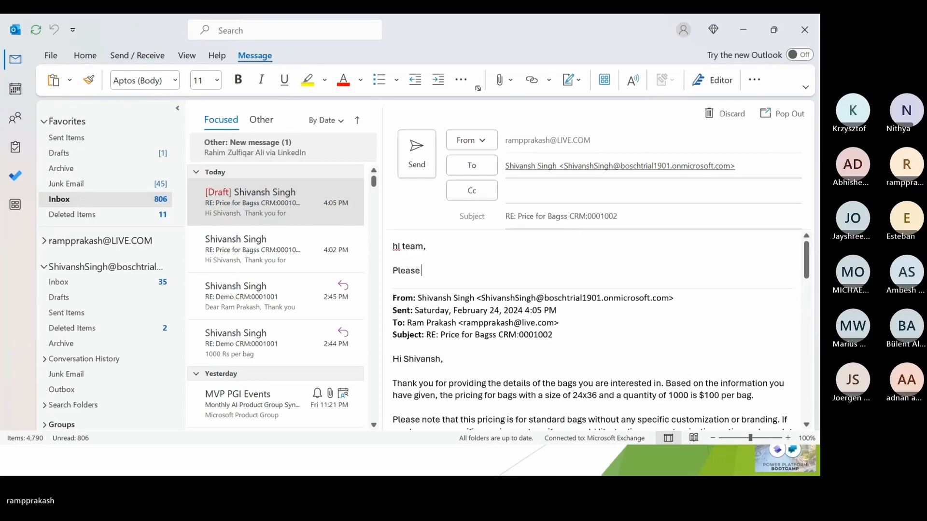
text( provide better price)
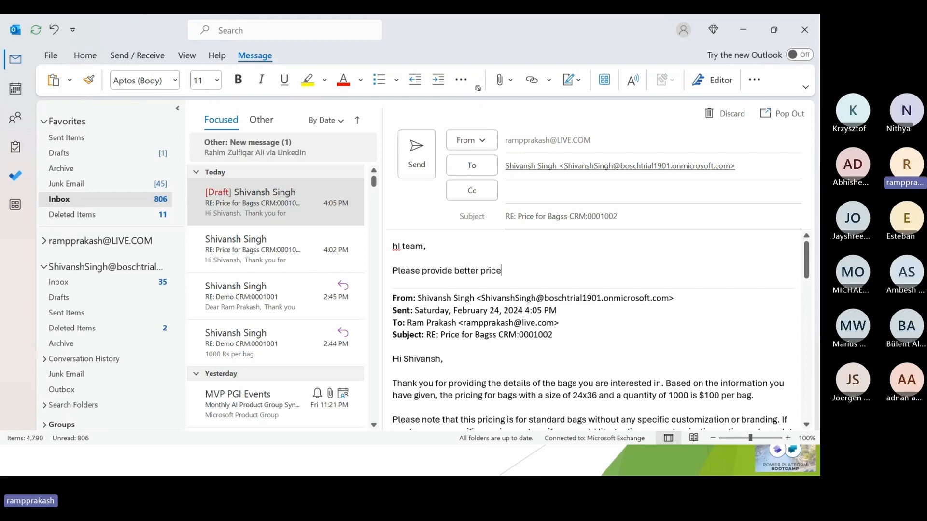
key(alt+s)
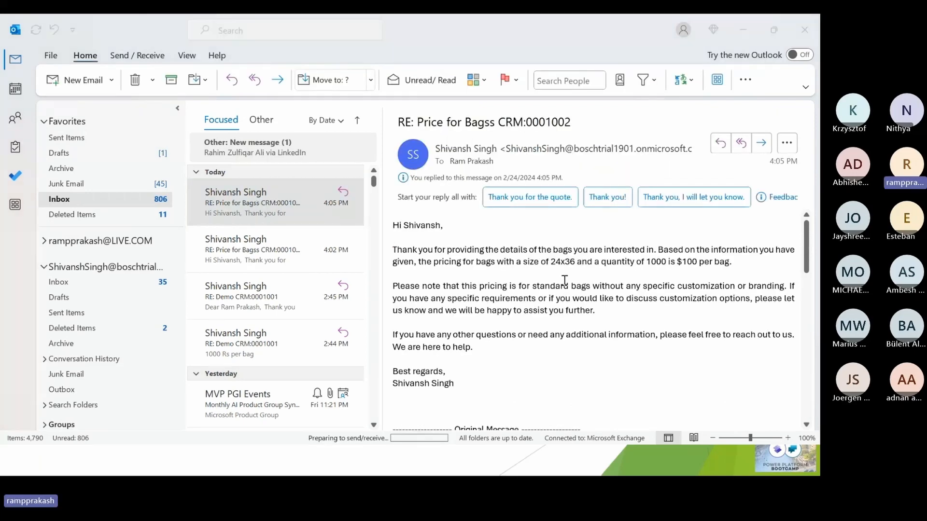
- Switch to the Dynamics 365 opportunity and refresh its timeline repeatedly to check for the customer's newest reply
key(alt+Tab)
click(586, 332)
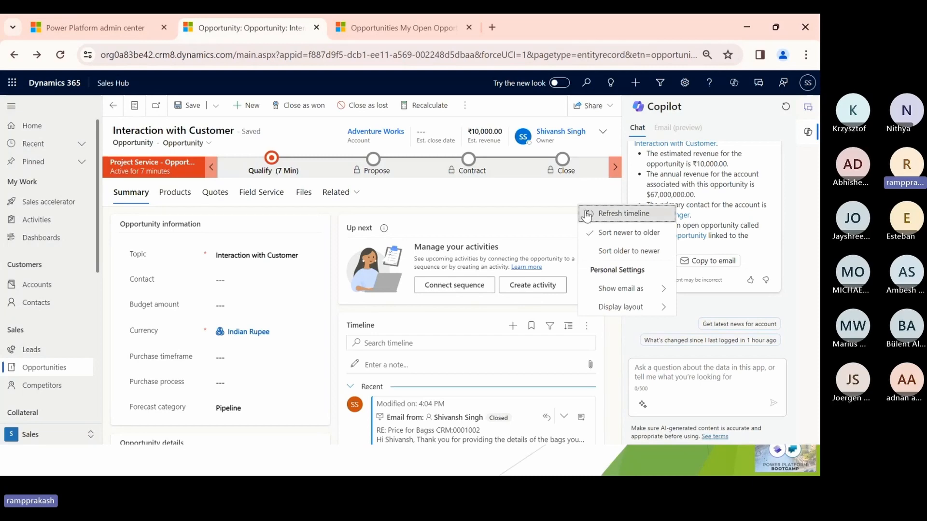
click(615, 214)
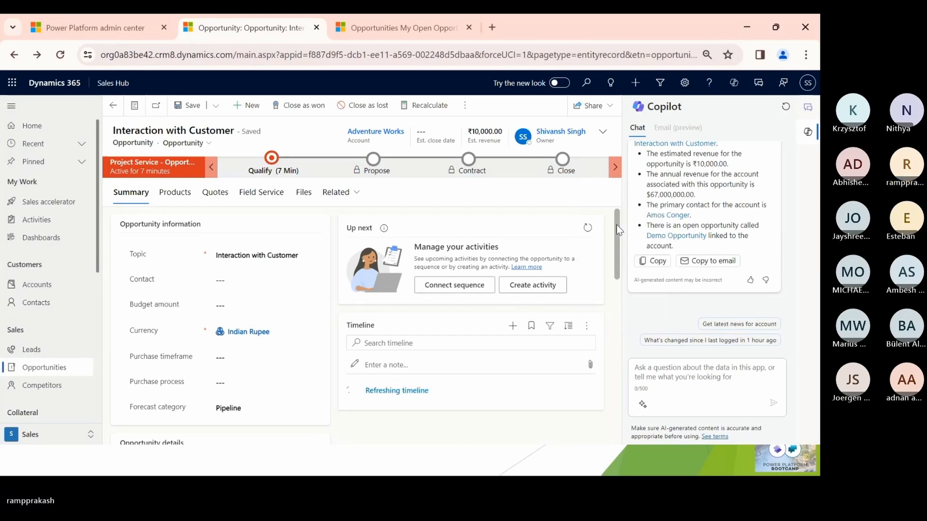
scroll(619, 230, down, 3)
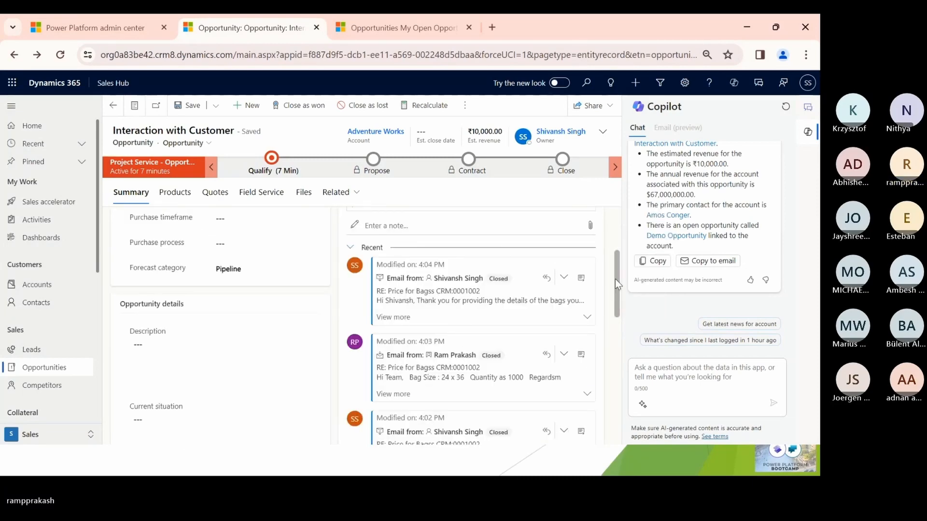
scroll(616, 279, up, 1)
click(587, 226)
click(593, 243)
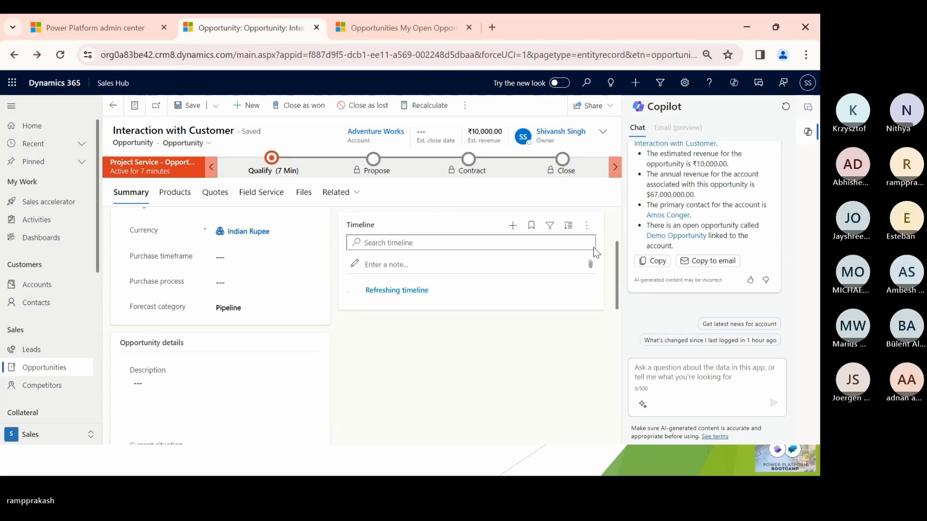
click(587, 226)
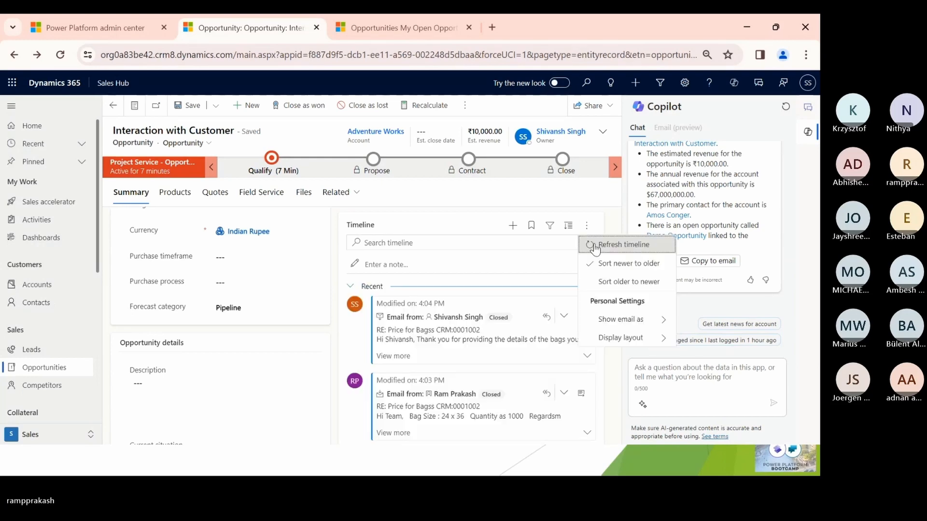
click(595, 244)
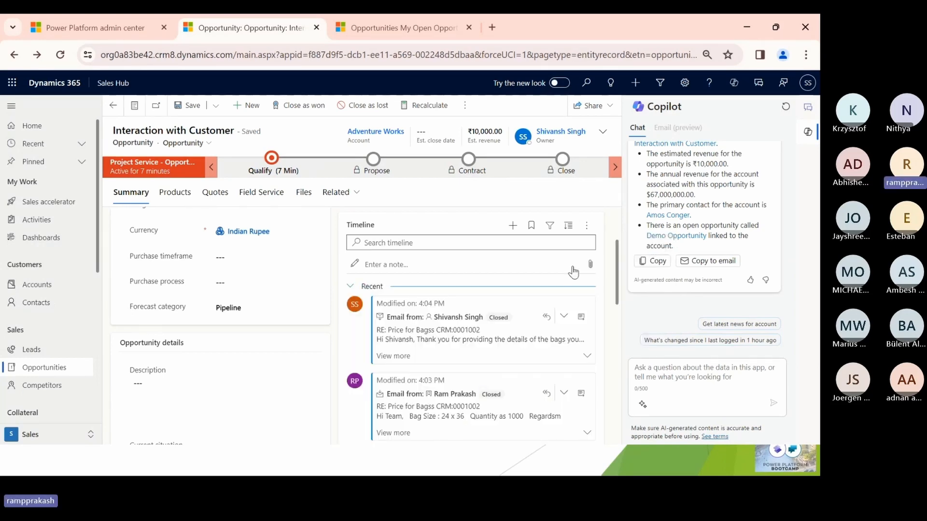
click(587, 227)
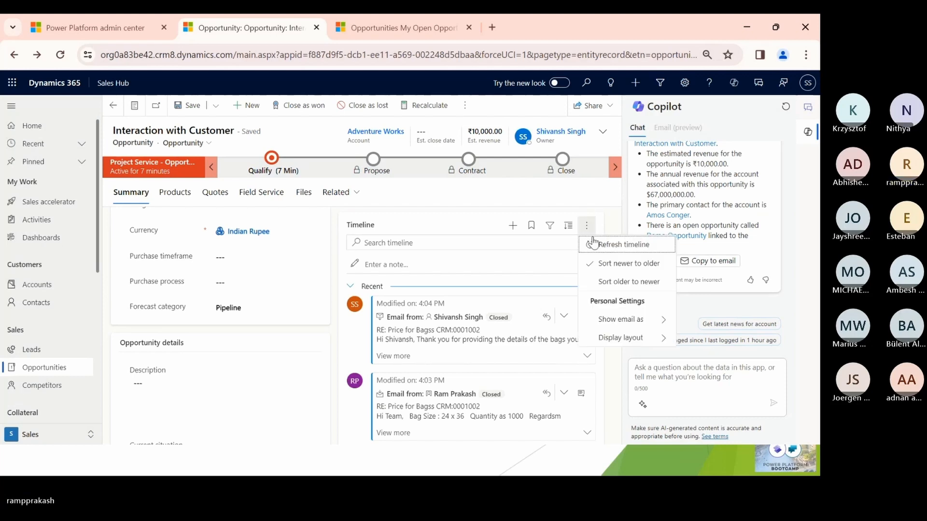
click(601, 244)
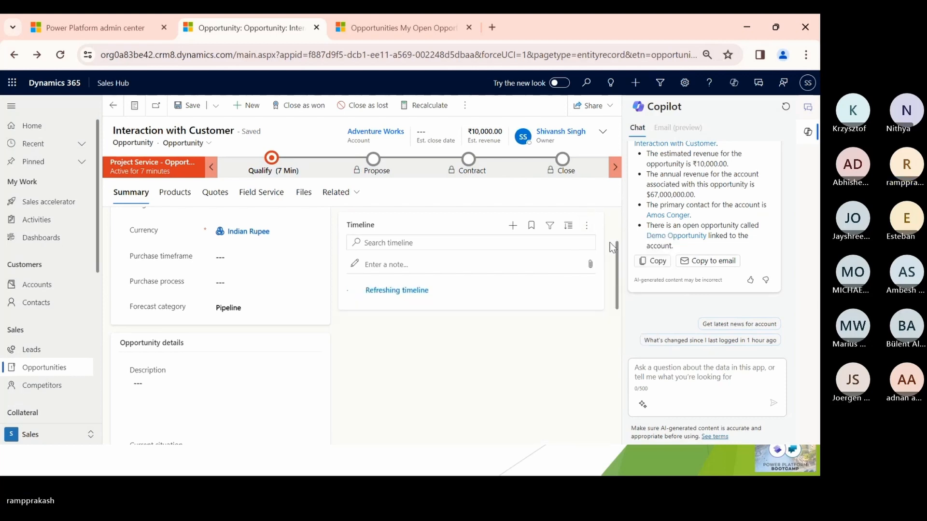
click(587, 225)
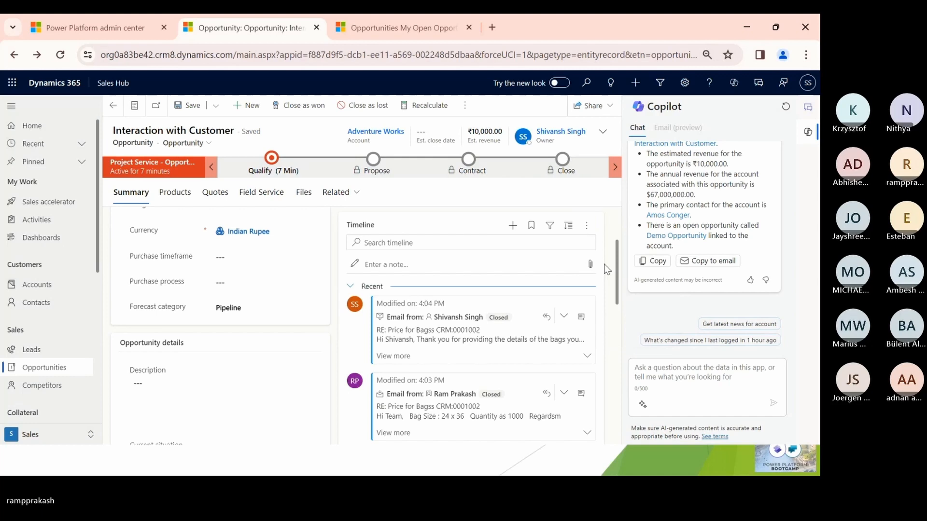
click(587, 225)
click(598, 242)
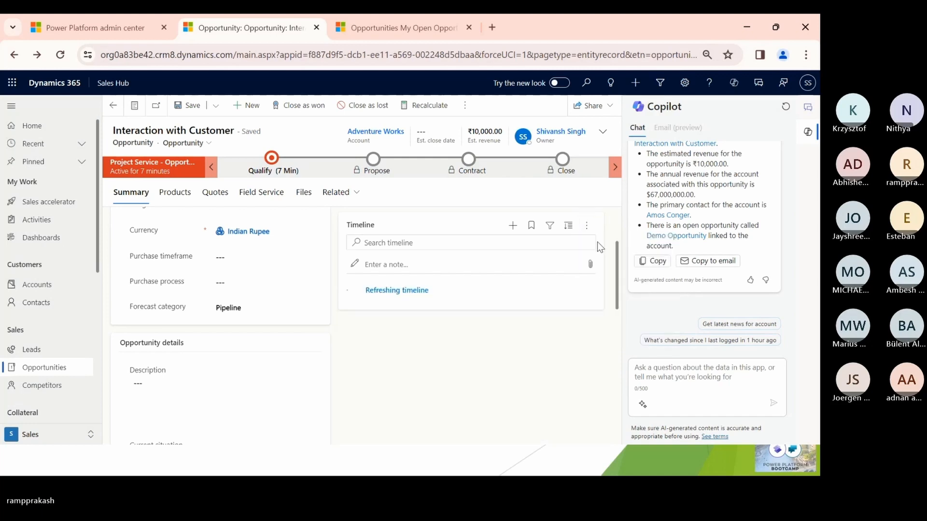
click(587, 225)
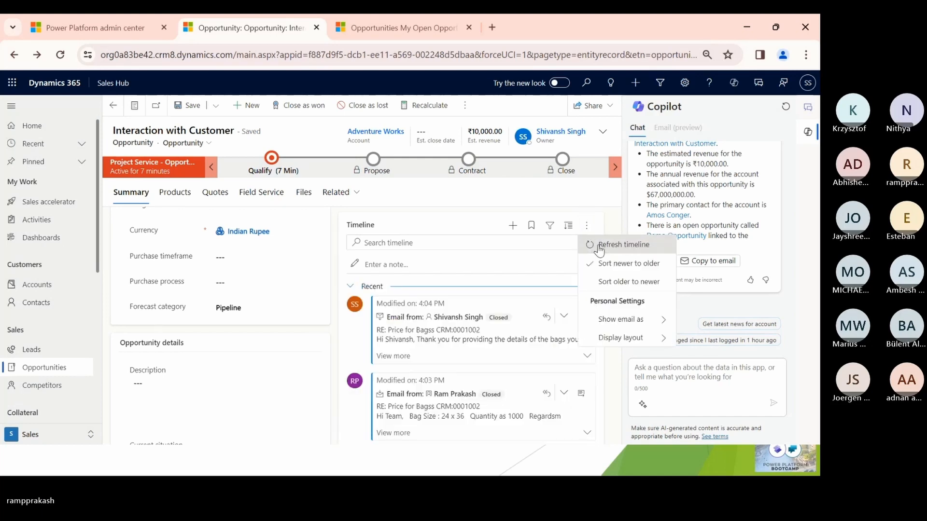
click(599, 246)
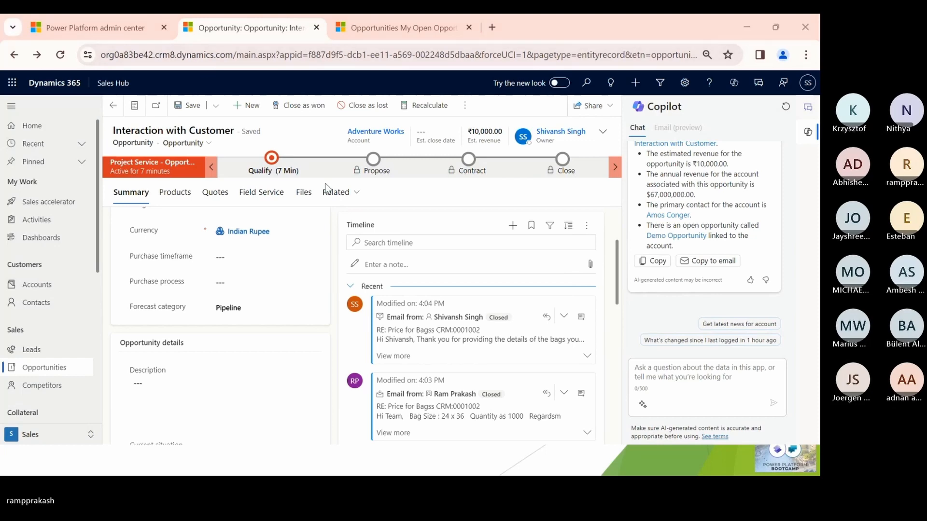
- Switch to Outlook and check the salesperson's inbox for the customer's latest "RE: Price for Bagss" message
key(alt+Tab)
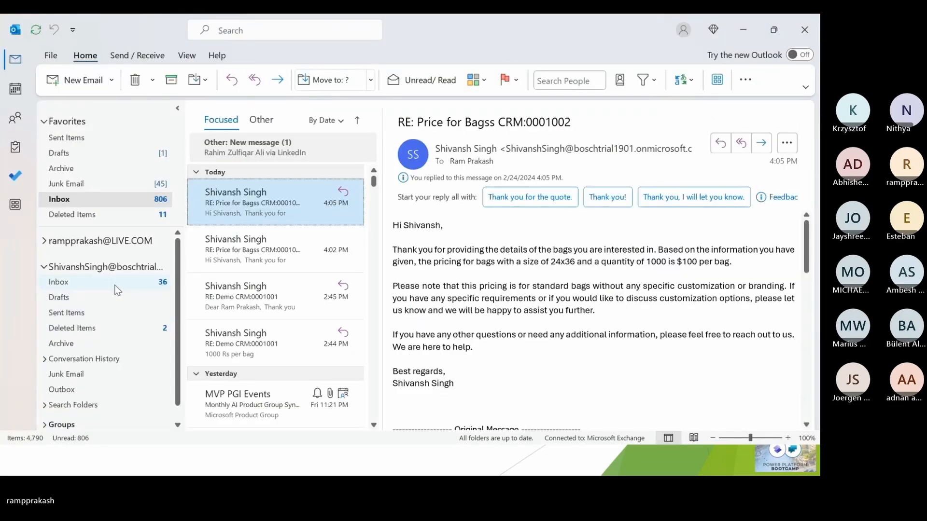
click(115, 284)
click(285, 185)
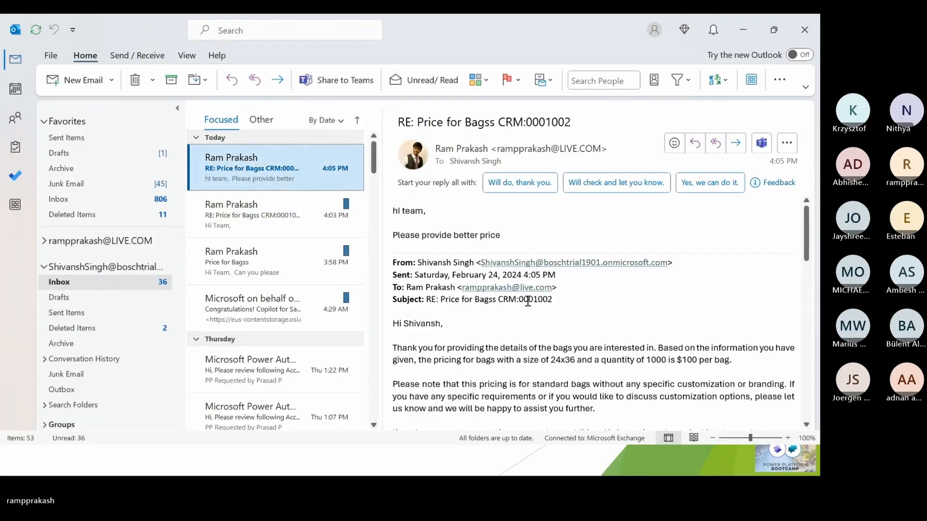
- Return to the Dynamics 365 opportunity and refresh the timeline to load the customer's better-price request
key(alt+Tab)
click(587, 226)
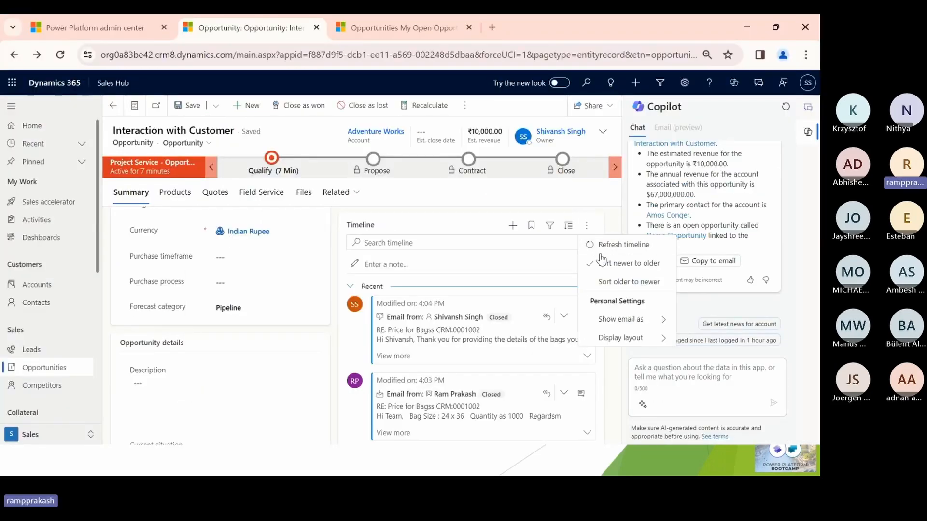
click(604, 245)
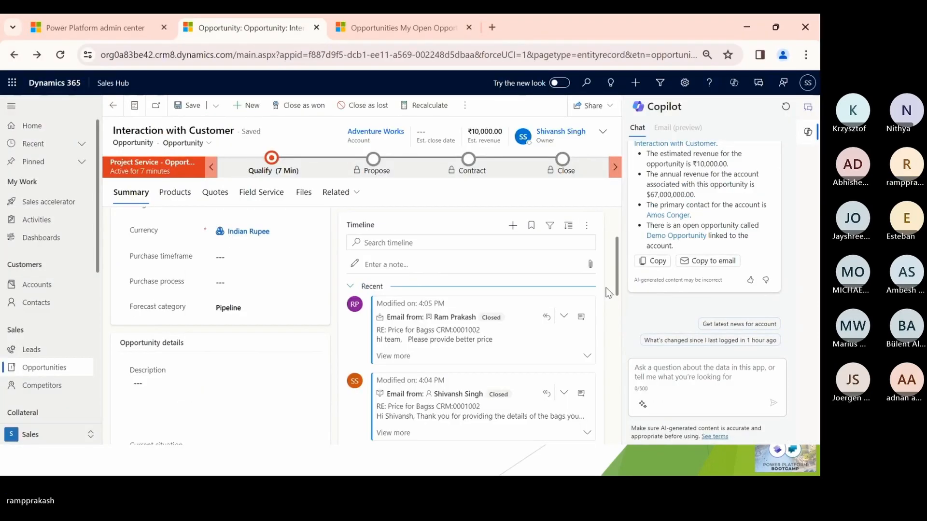
- Reply to the customer's "Please provide better price" email from the timeline and start a Copilot draft with a custom description
click(548, 324)
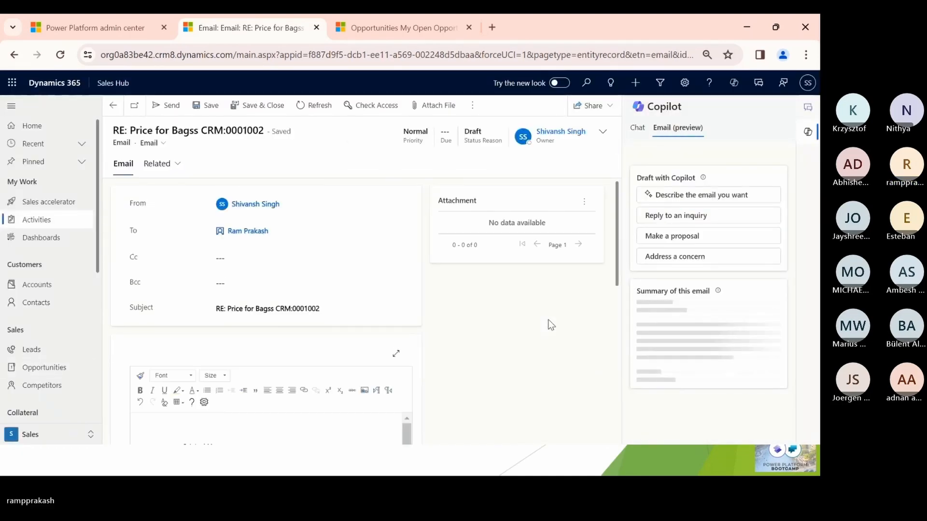
drag(620, 215, 620, 265)
click(650, 194)
- Generate a Copilot reply draft from the custom prompt "I will reduce 10 from 100"
click(690, 300)
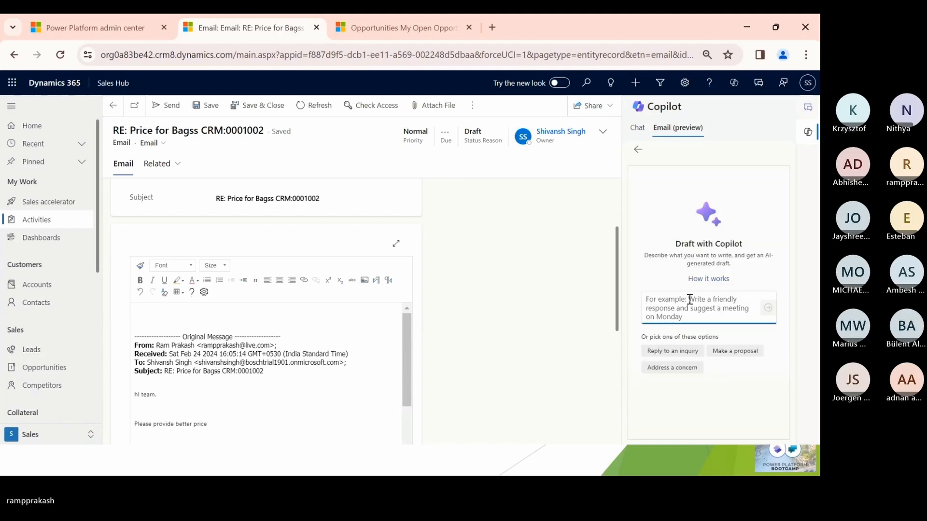
text(I will )
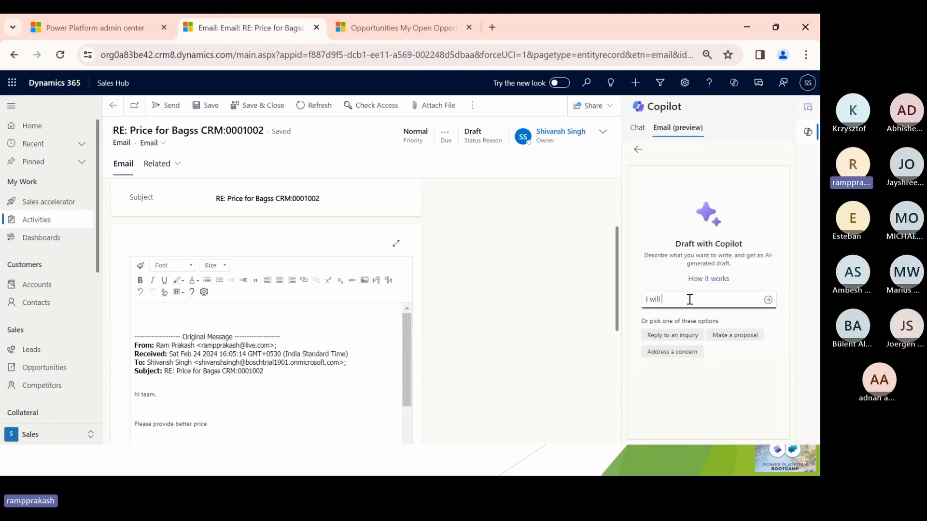
text(reduce )
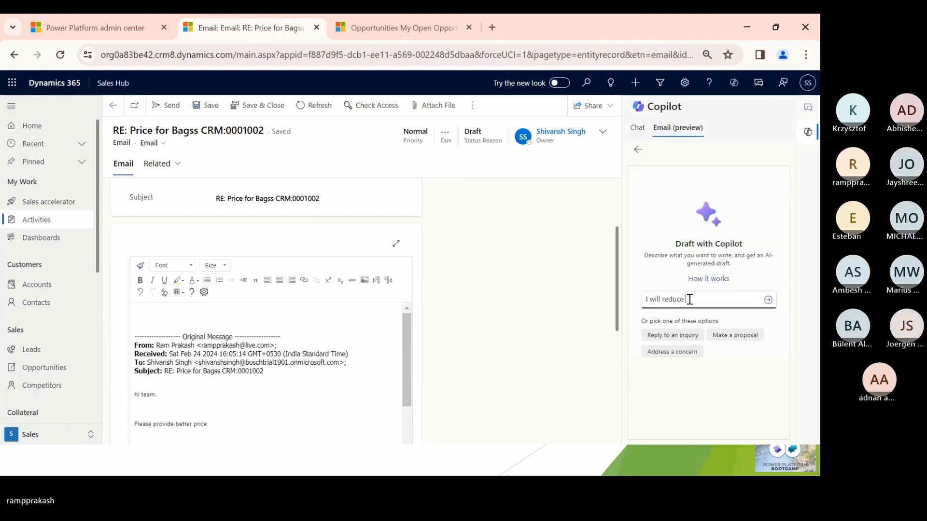
text(10 fr)
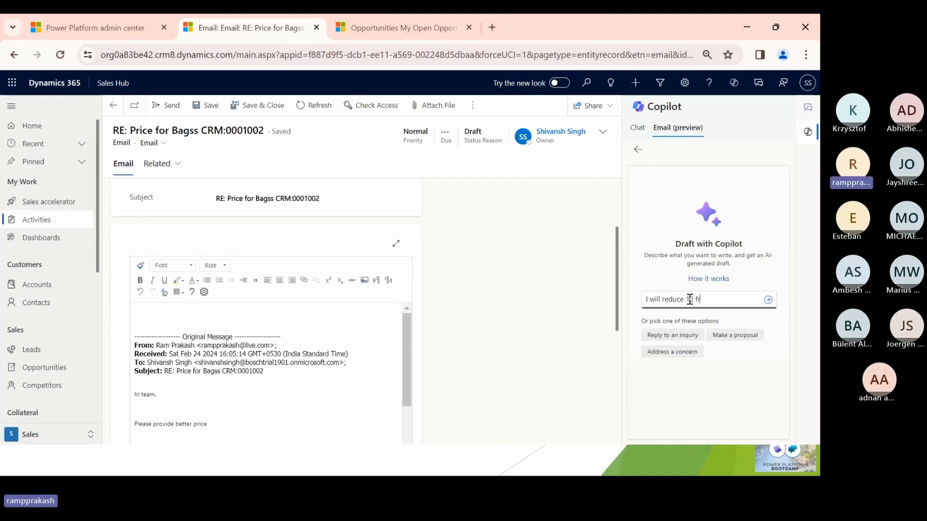
text(om 100)
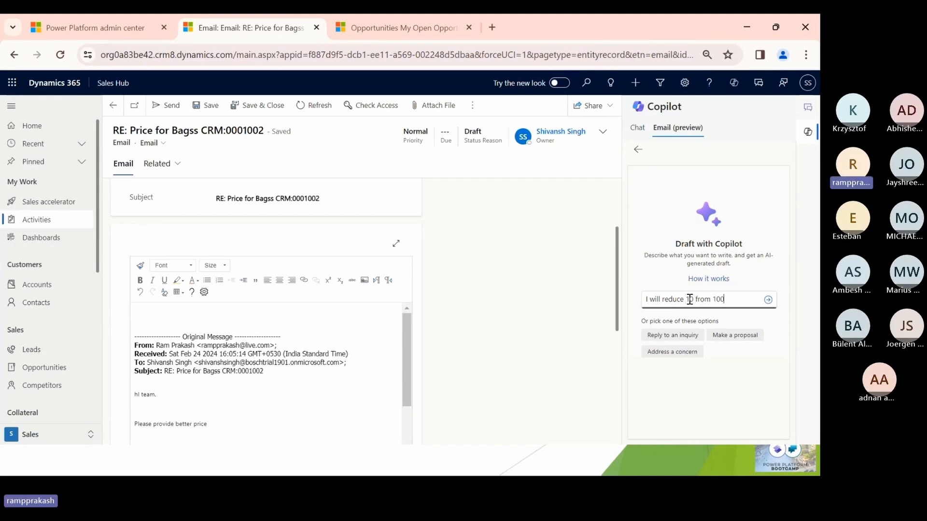
key(Return)
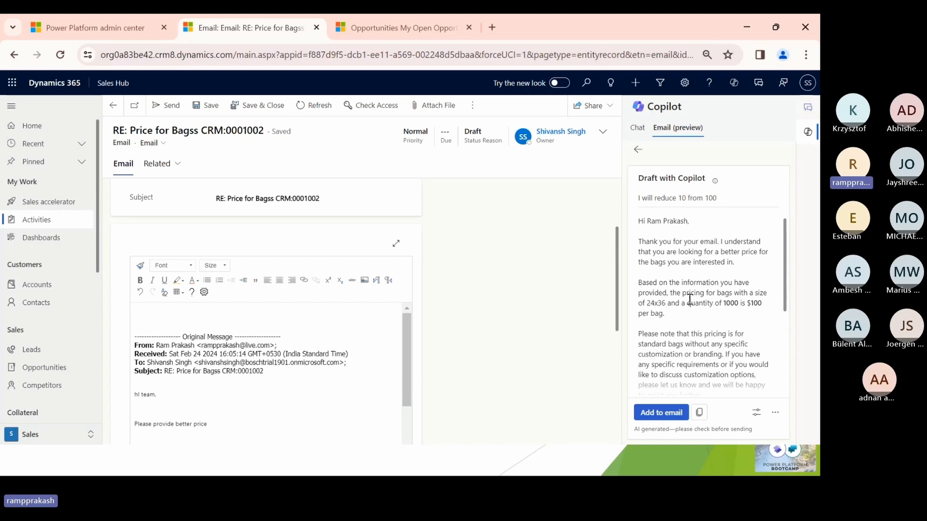
- Discard the current Copilot draft and generate a new one from the prompt "the price from 100$ i can reduce to 90$"
click(638, 150)
click(684, 199)
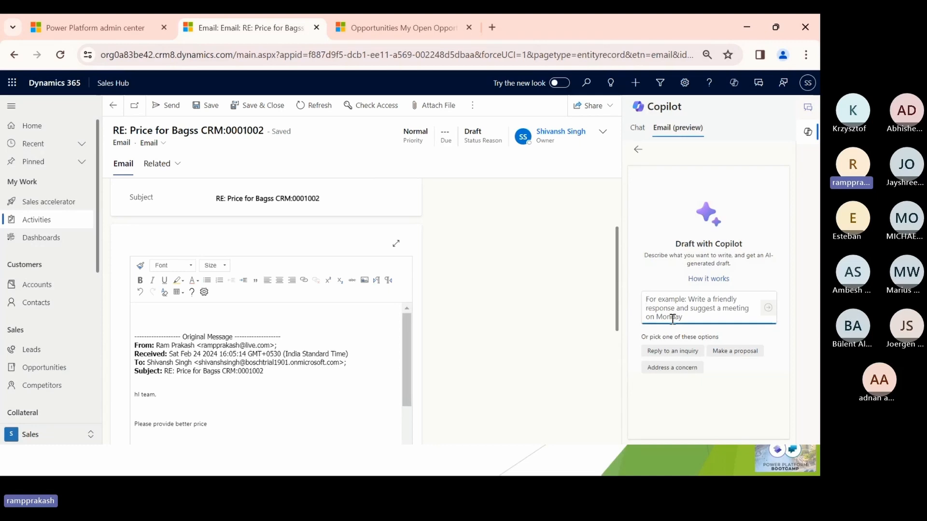
text(the price fr)
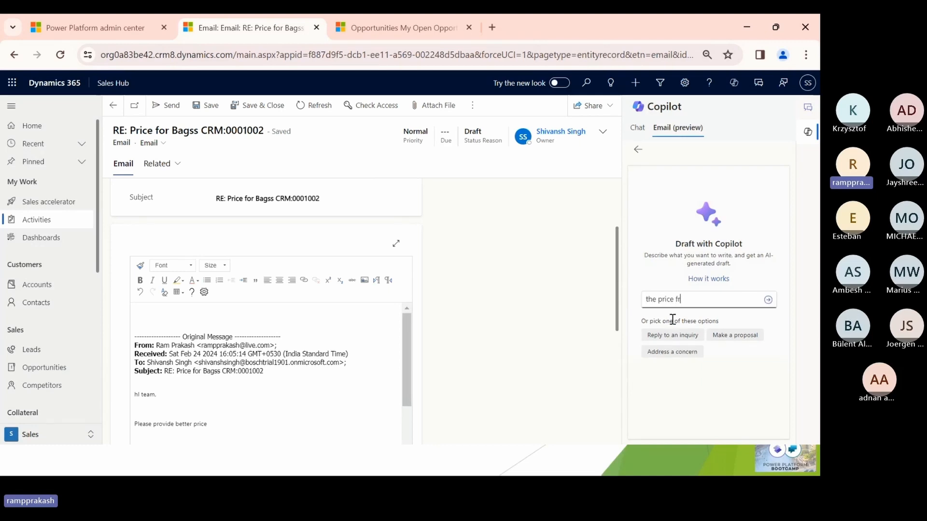
text(om 100)
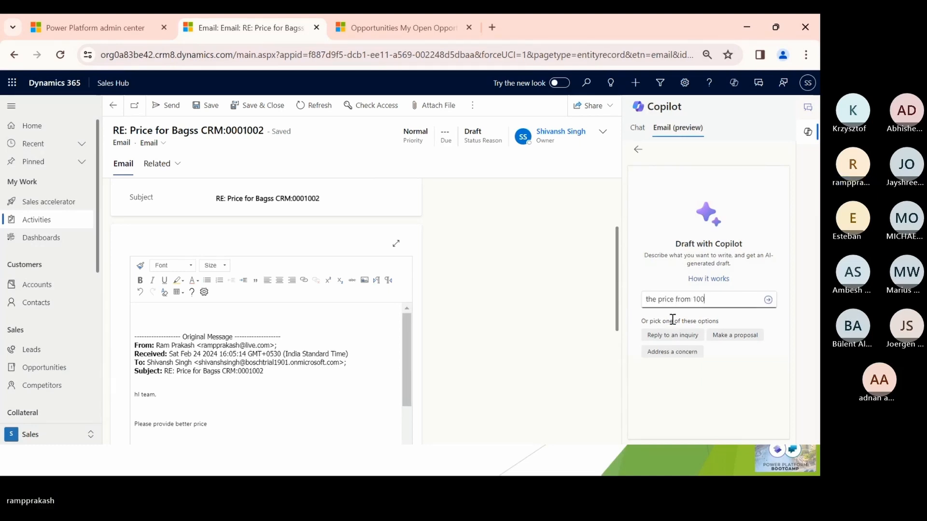
text($ i can reduce o)
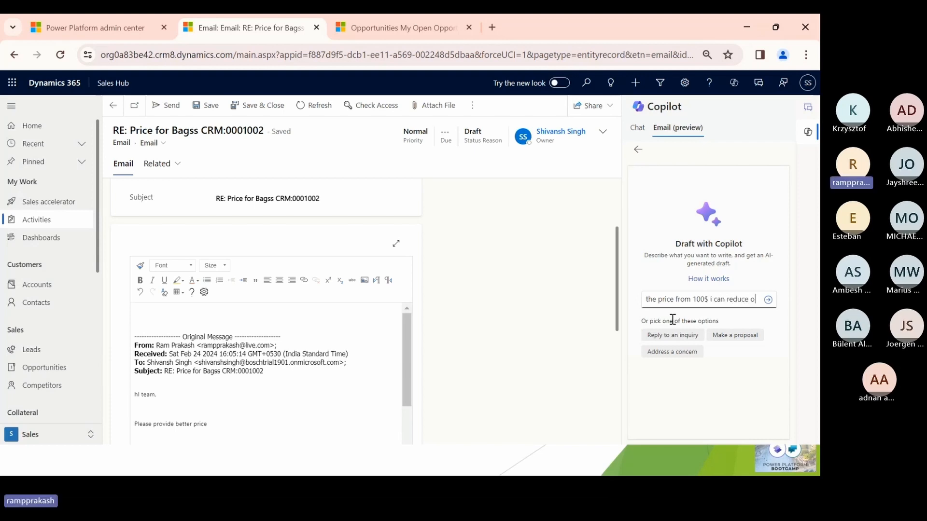
key(BackSpace)
text(to )
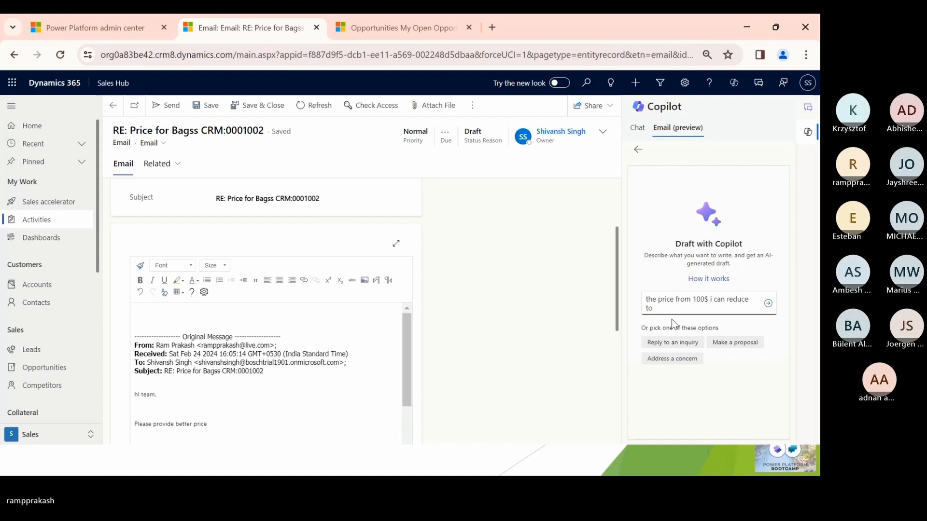
text(90$)
key(Return)
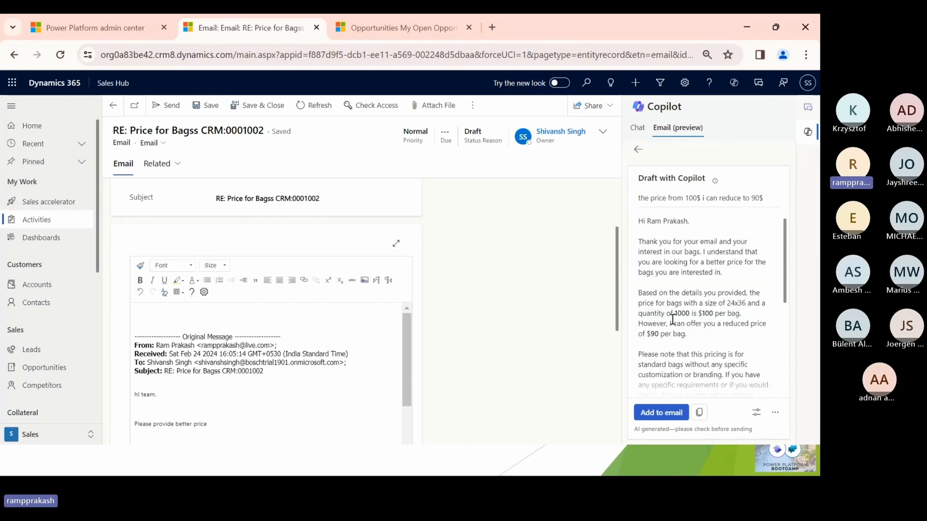
- Review the original and reduced bag prices in the Copilot draft, and add the draft to the email reply
double_click(707, 312)
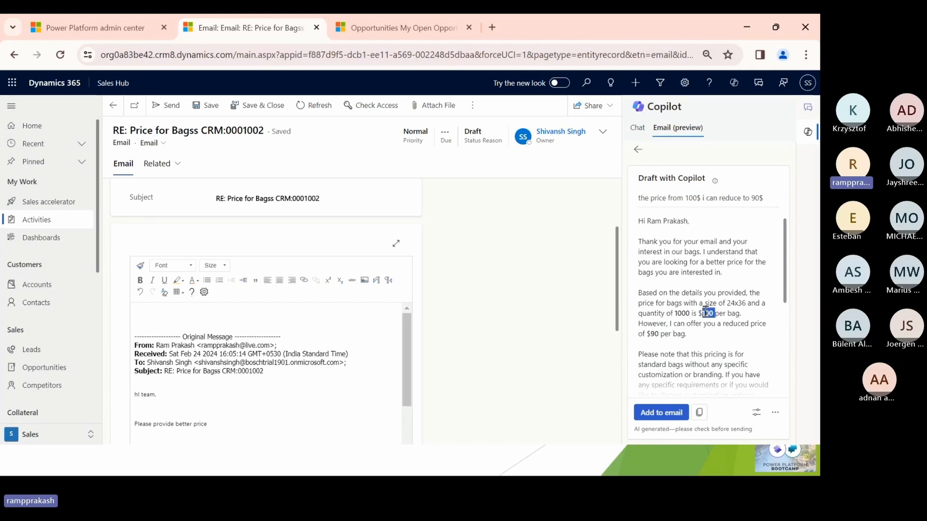
drag(670, 324, 676, 334)
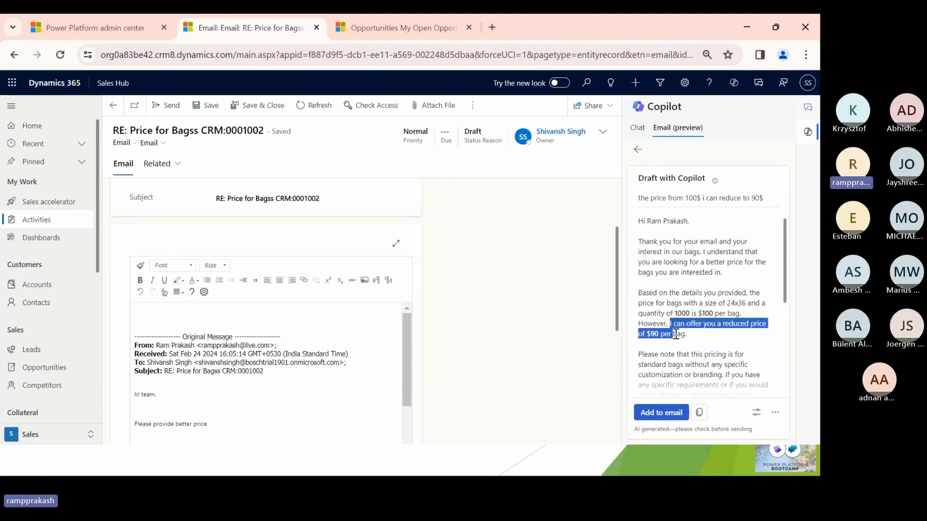
click(665, 413)
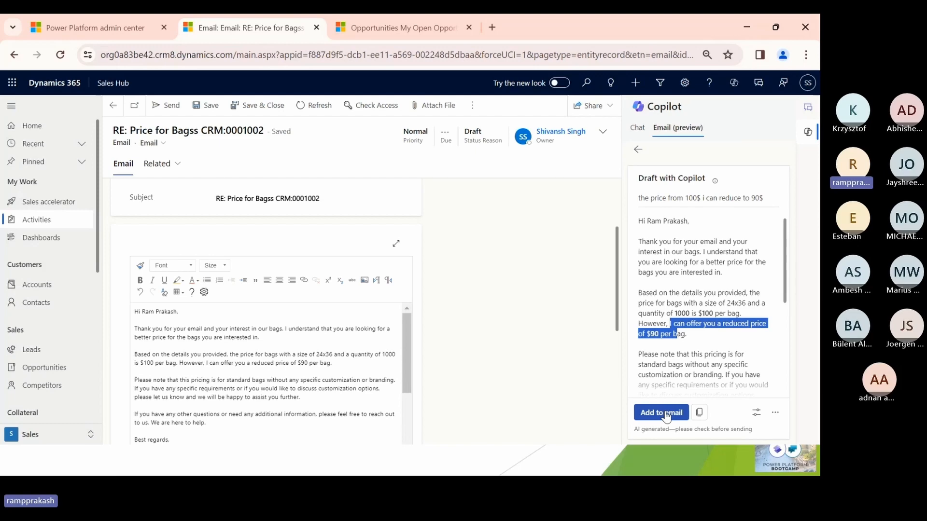
key(alt+Tab)
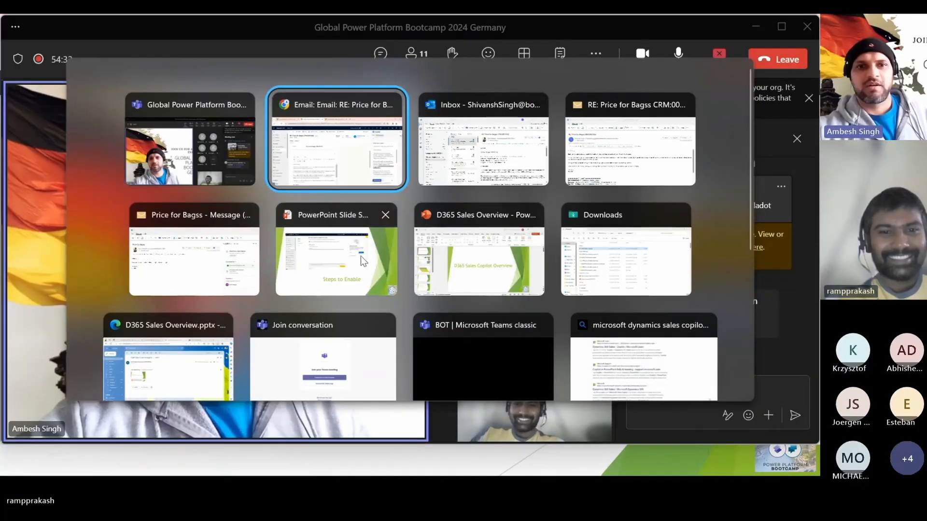